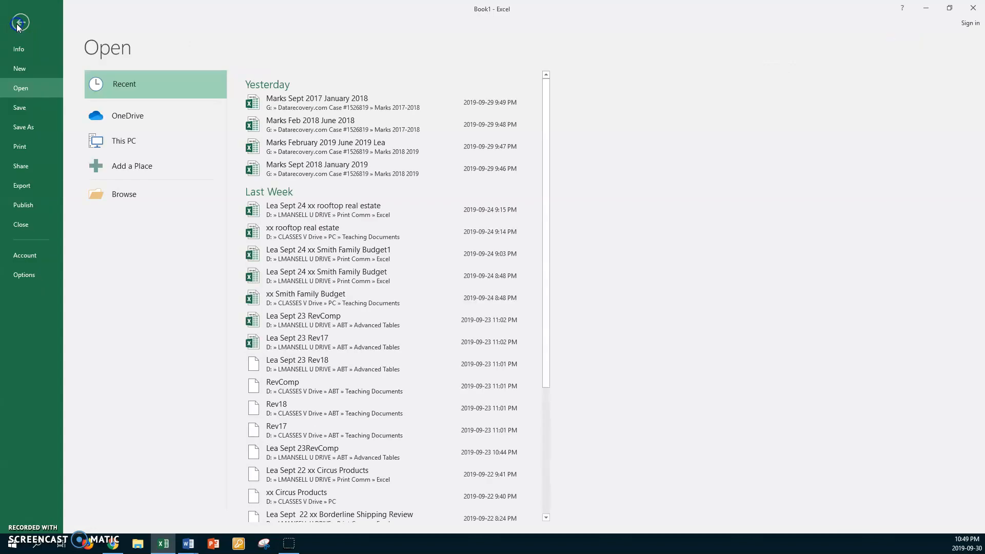
Open the workbook "xx elegant boutique" from data (D:) > CLASSES V Drive > PC > Teaching Documents
{"action": "left_click", "coordinate": [121, 194]}
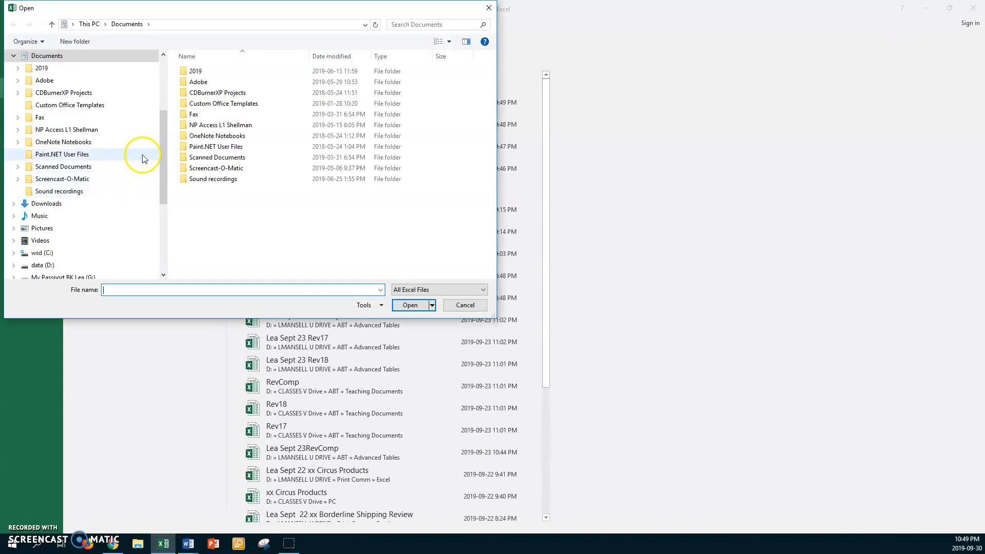
{"action": "mouse_move", "coordinate": [166, 137]}
{"action": "left_mouse_down"}
{"action": "mouse_move", "coordinate": [171, 121]}
{"action": "mouse_move", "coordinate": [165, 149]}
{"action": "left_mouse_up"}
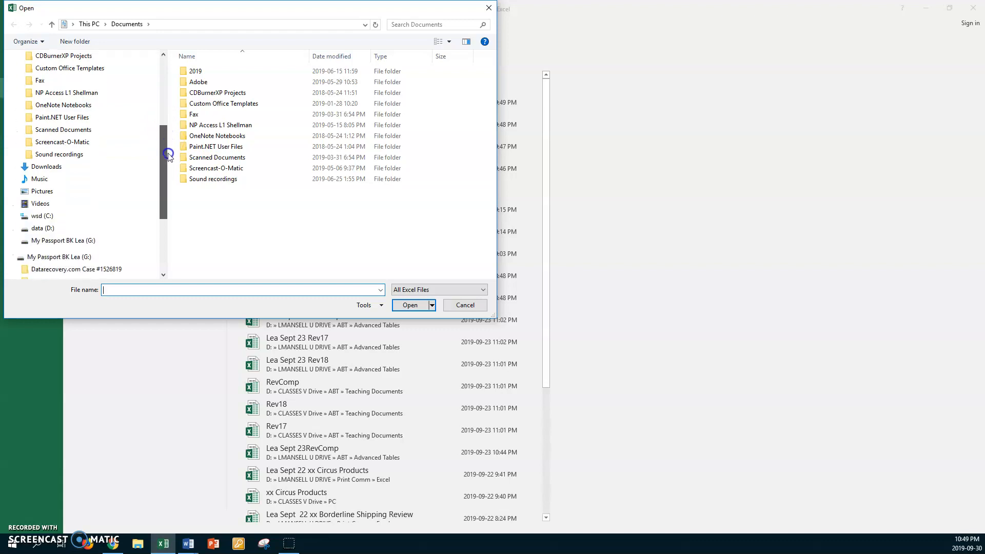
{"action": "left_click", "coordinate": [46, 231]}
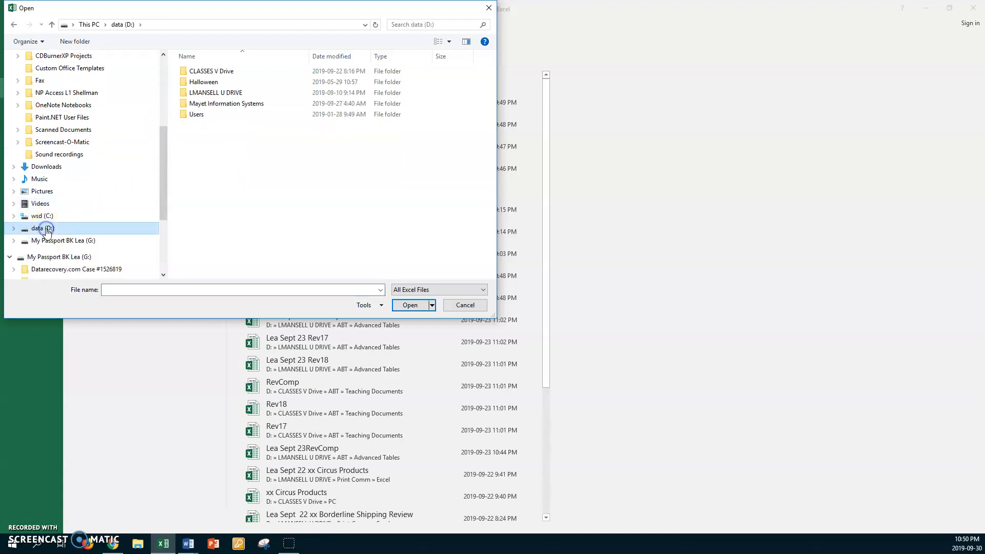
{"action": "double_click", "coordinate": [184, 72]}
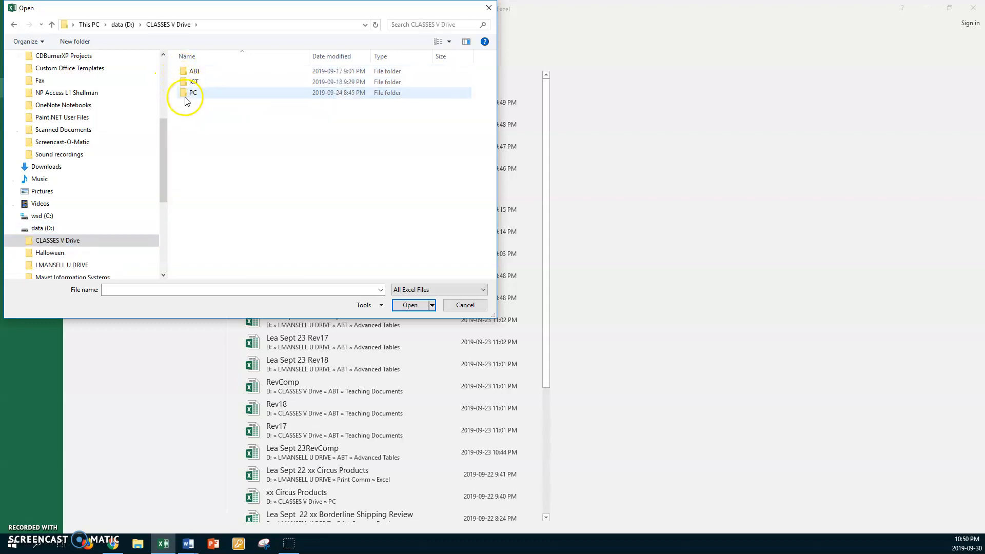
{"action": "double_click", "coordinate": [184, 94]}
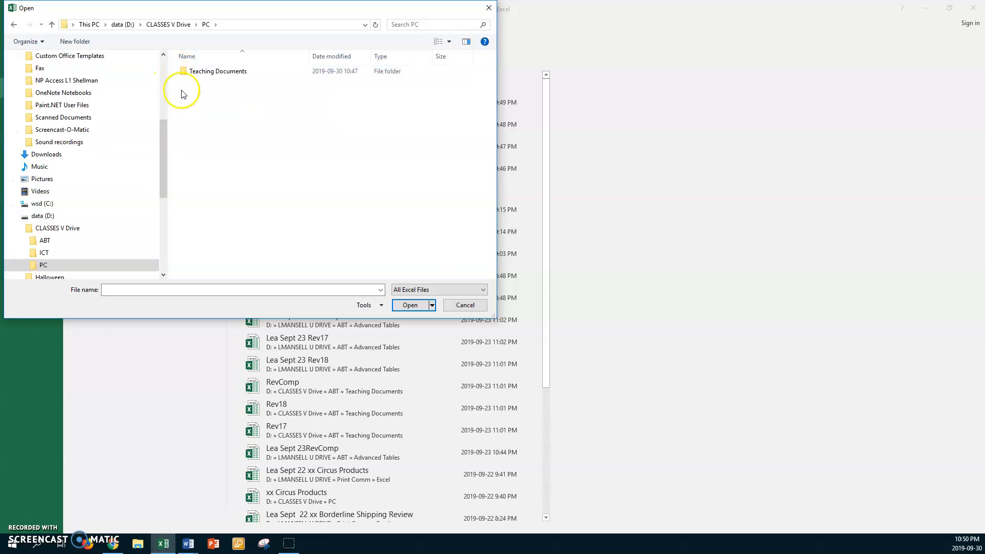
{"action": "double_click", "coordinate": [185, 75]}
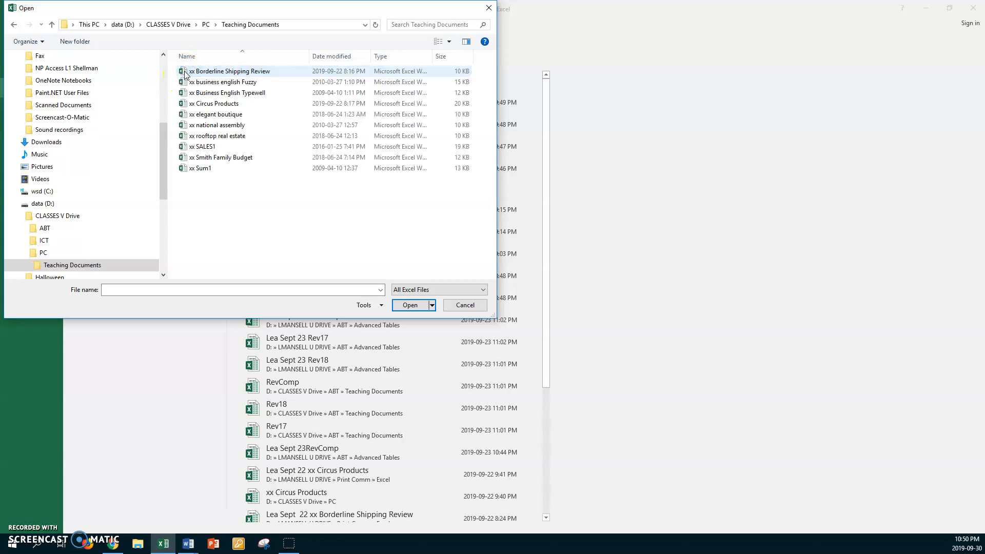
{"action": "double_click", "coordinate": [185, 115]}
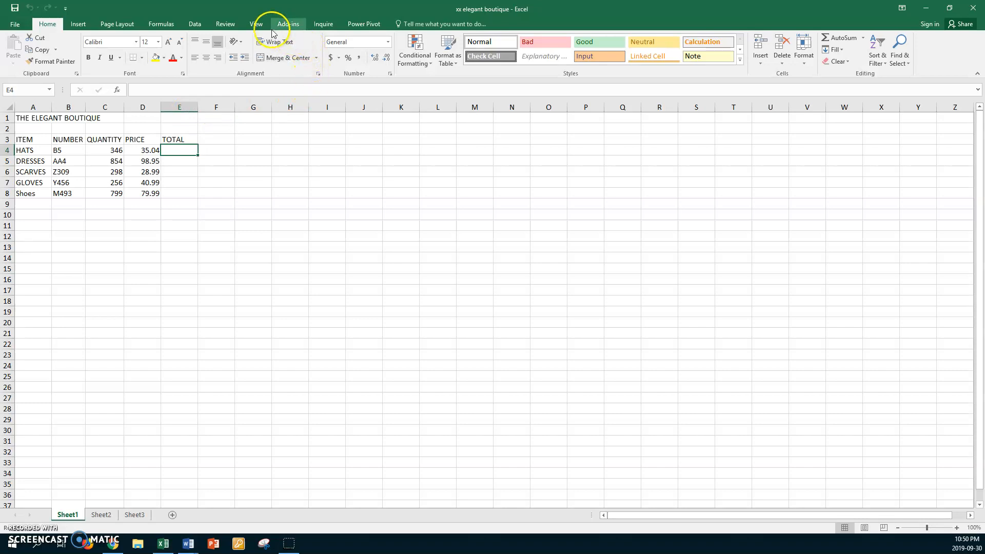
Set the worksheet zoom to a custom magnification of 140%
{"action": "left_click", "coordinate": [256, 24]}
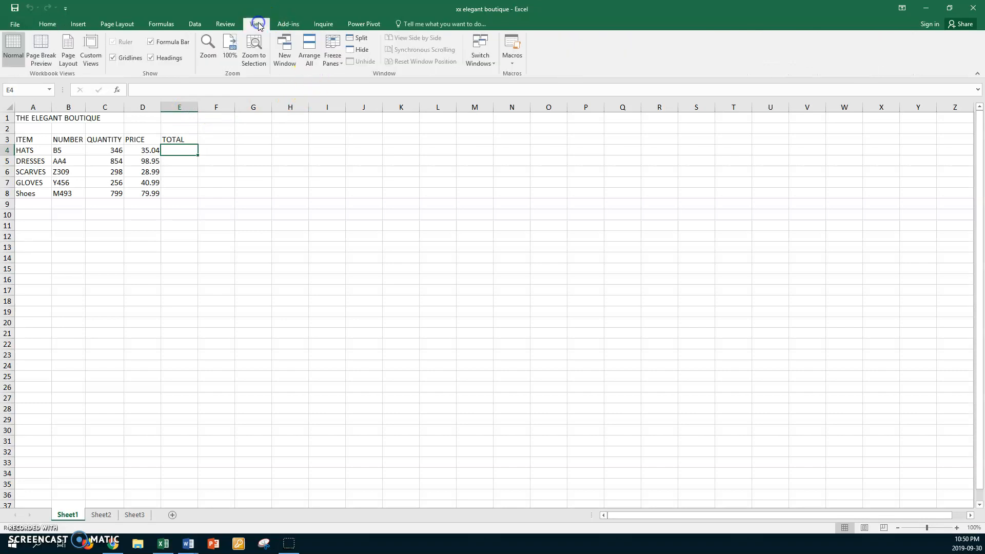
{"action": "left_click", "coordinate": [212, 56]}
{"action": "left_click", "coordinate": [266, 284]}
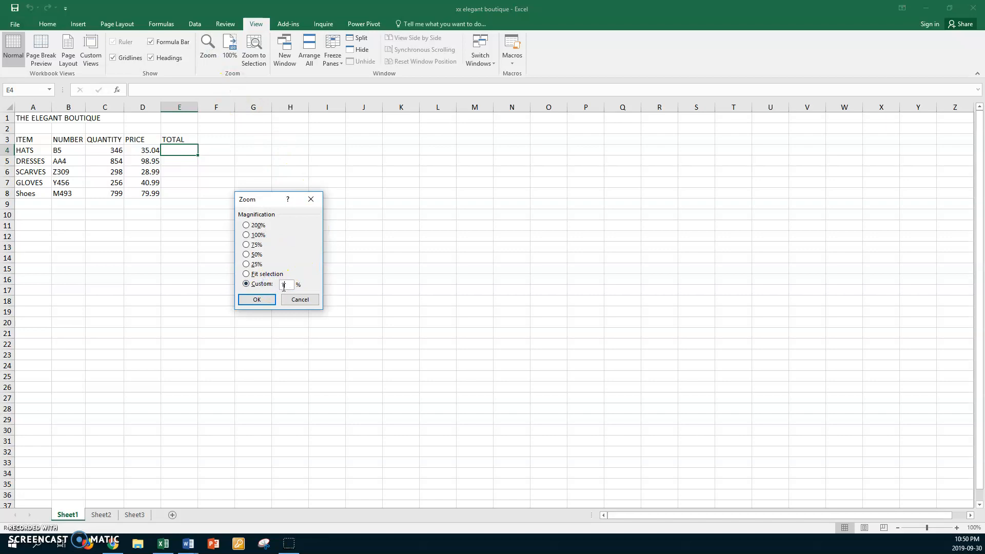
{"action": "type", "text": "140"}
{"action": "left_click", "coordinate": [261, 299]}
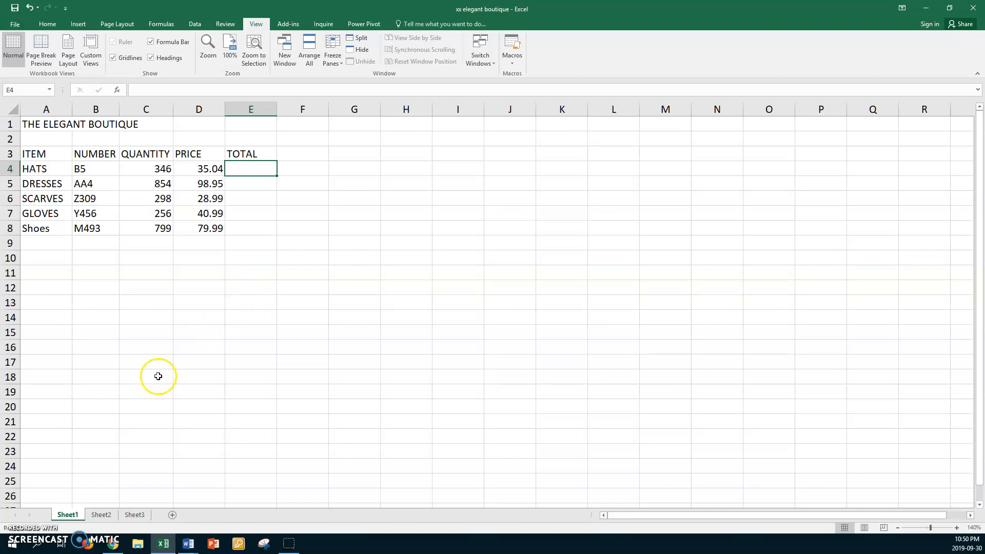
Rename the Sheet1 worksheet as Revenue
{"action": "double_click", "coordinate": [66, 513]}
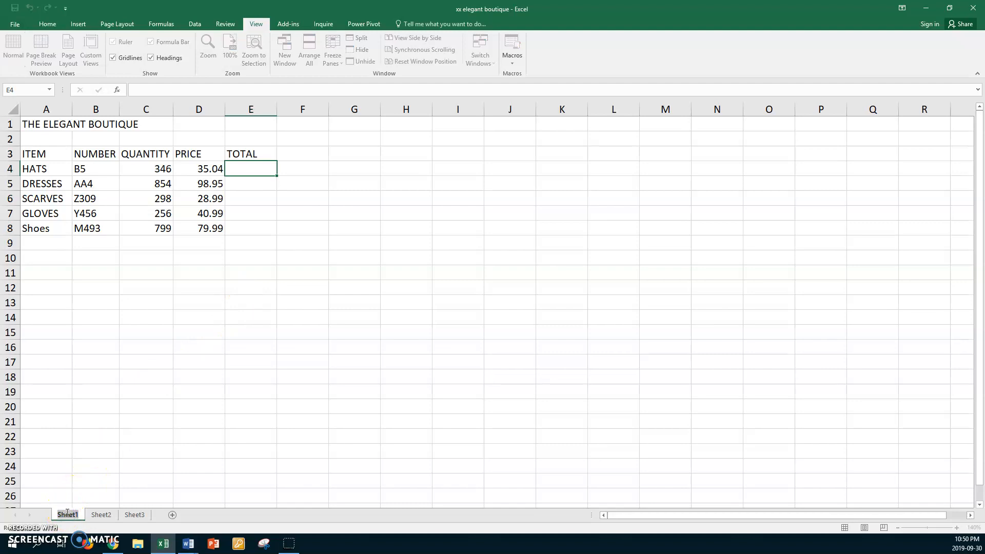
{"action": "type", "text": "Revenue"}
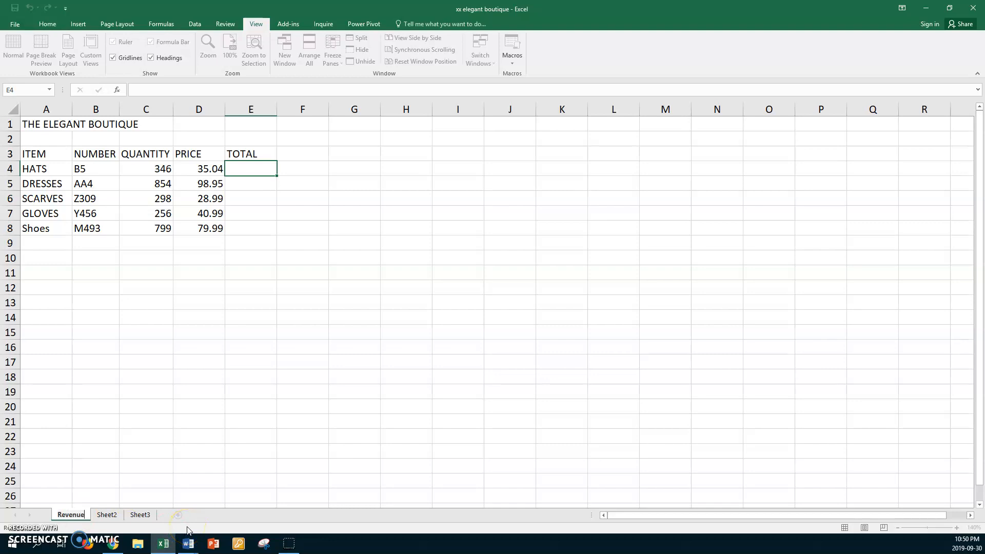
{"action": "key", "text": "Return"}
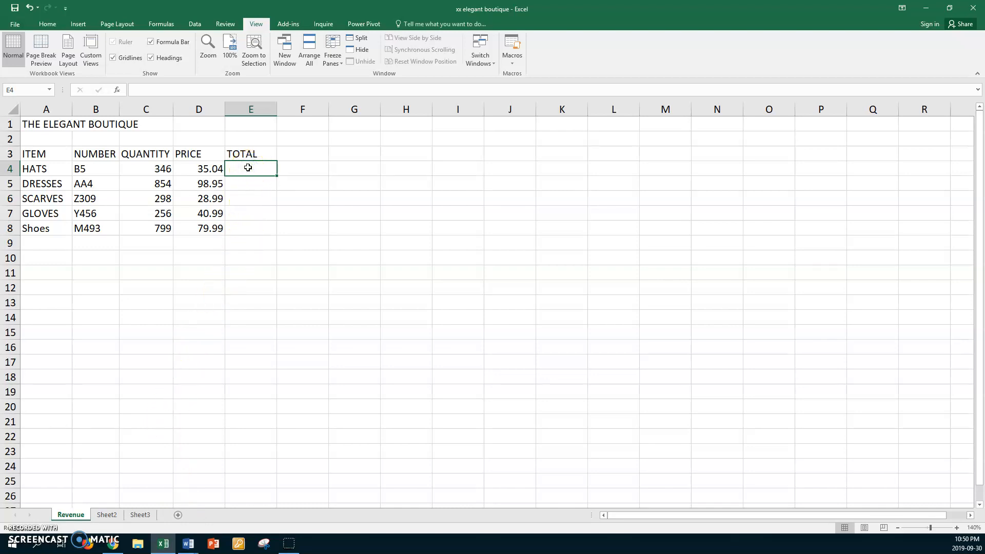
Calculate the total for HATS in E4 by multiplying quantity by price with the formula =C4*D4
{"action": "type", "text": "="}
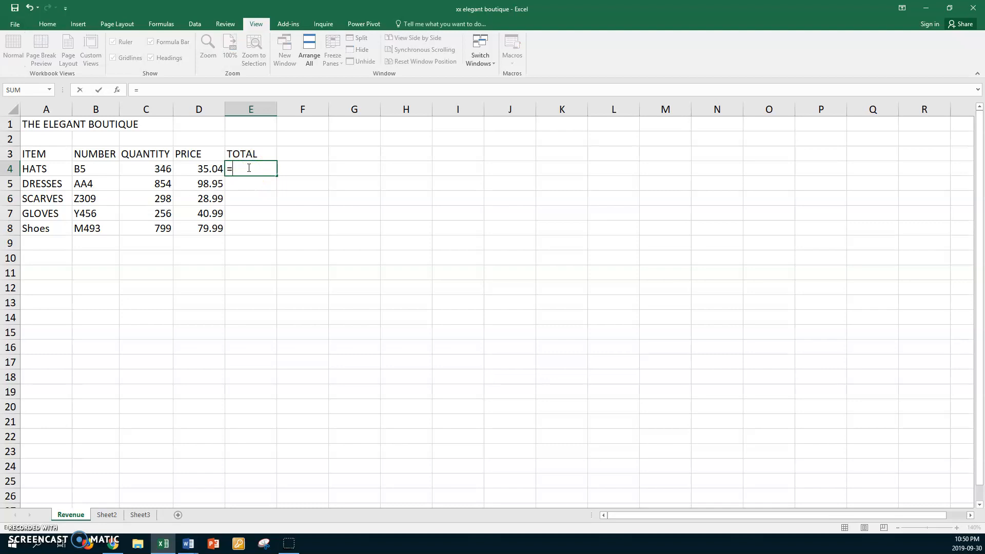
{"action": "left_click", "coordinate": [146, 169]}
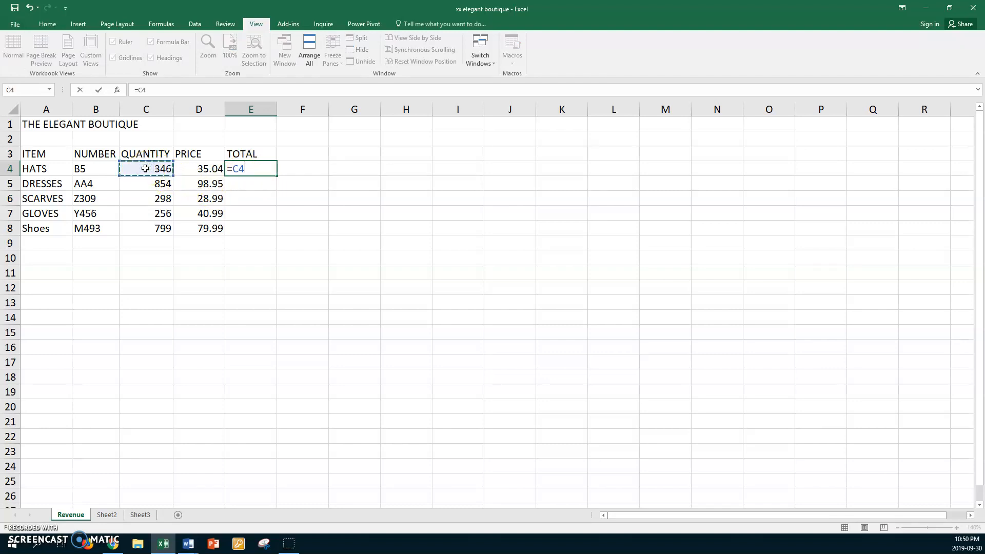
{"action": "type", "text": "*"}
{"action": "left_click", "coordinate": [199, 167]}
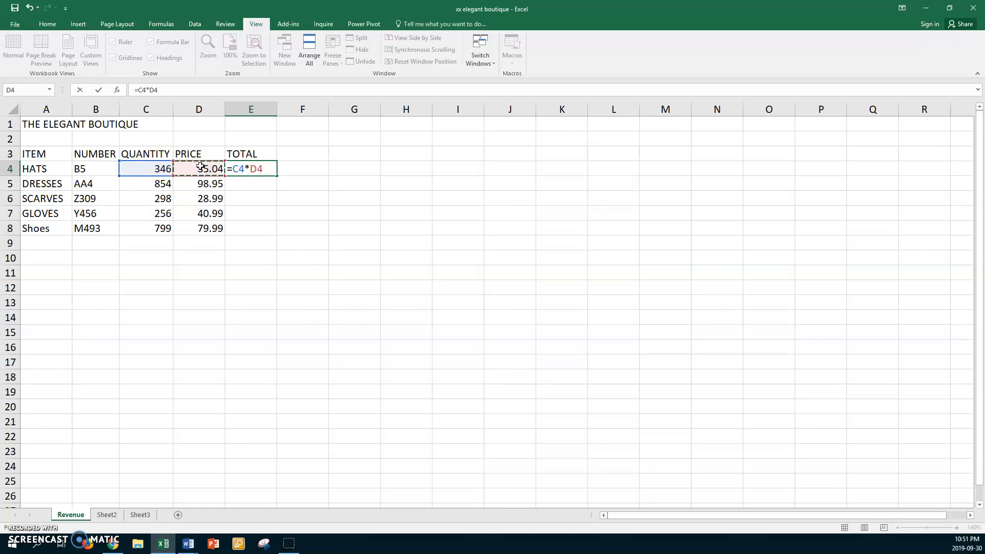
{"action": "key", "text": "Return"}
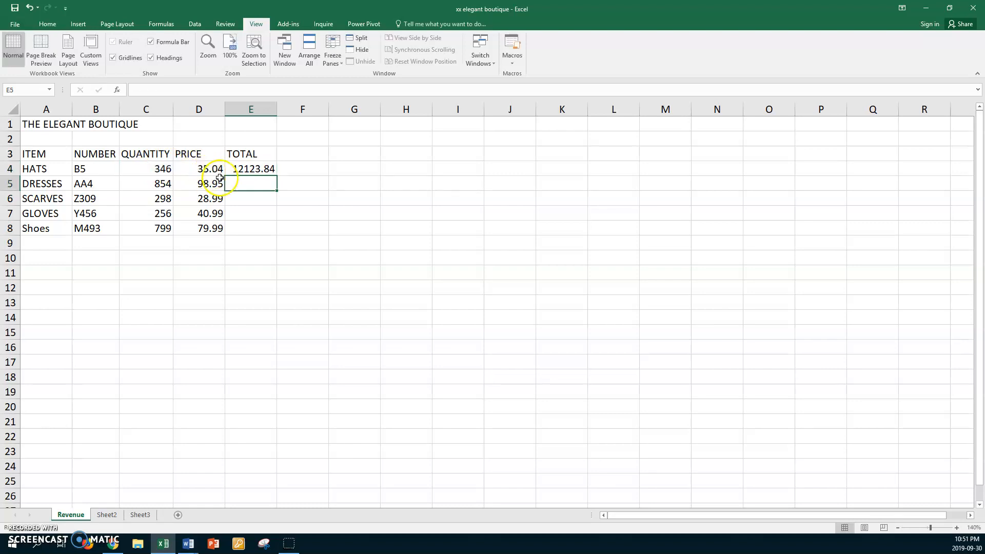
Fill the total formula from E4 down to E8 for the remaining items
{"action": "left_click", "coordinate": [246, 169]}
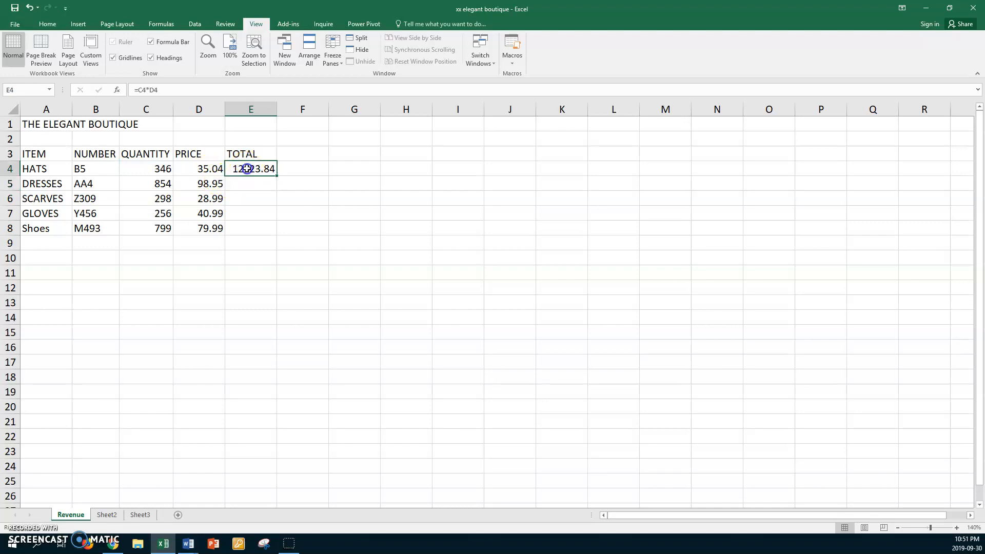
{"action": "double_click", "coordinate": [278, 175]}
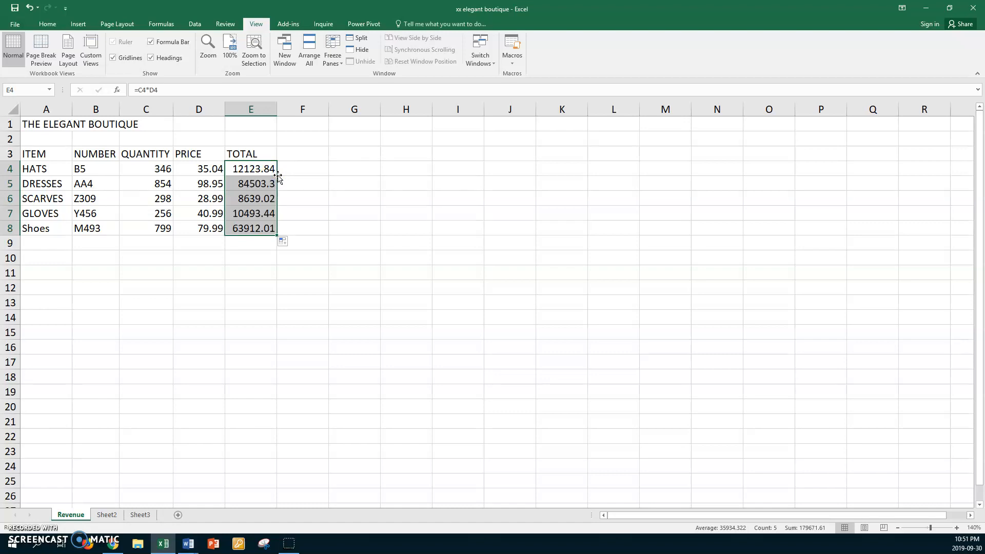
{"action": "left_click", "coordinate": [264, 167]}
Add up the item totals in E9 with the formula =SUM(E4:E8)
{"action": "left_click", "coordinate": [256, 244]}
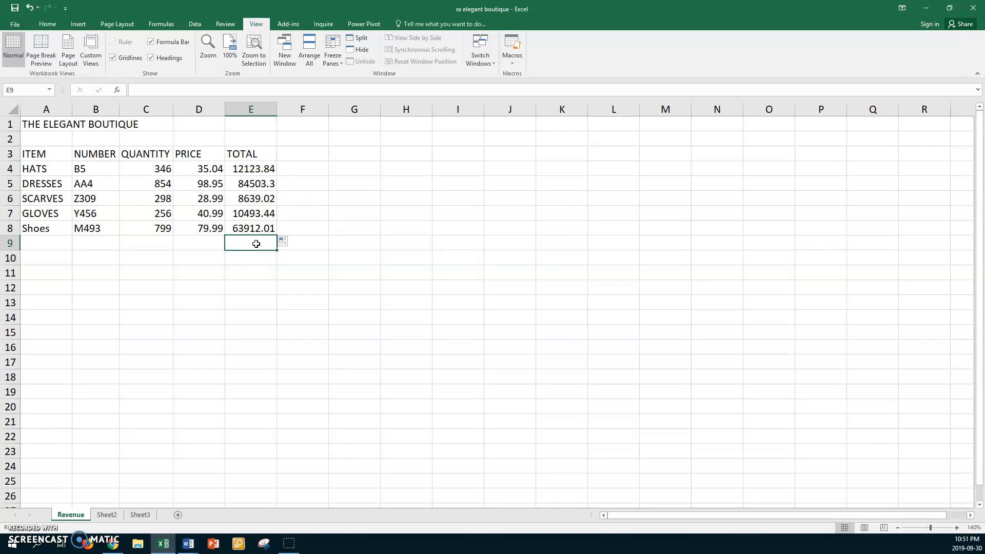
{"action": "key", "text": "alt+equal"}
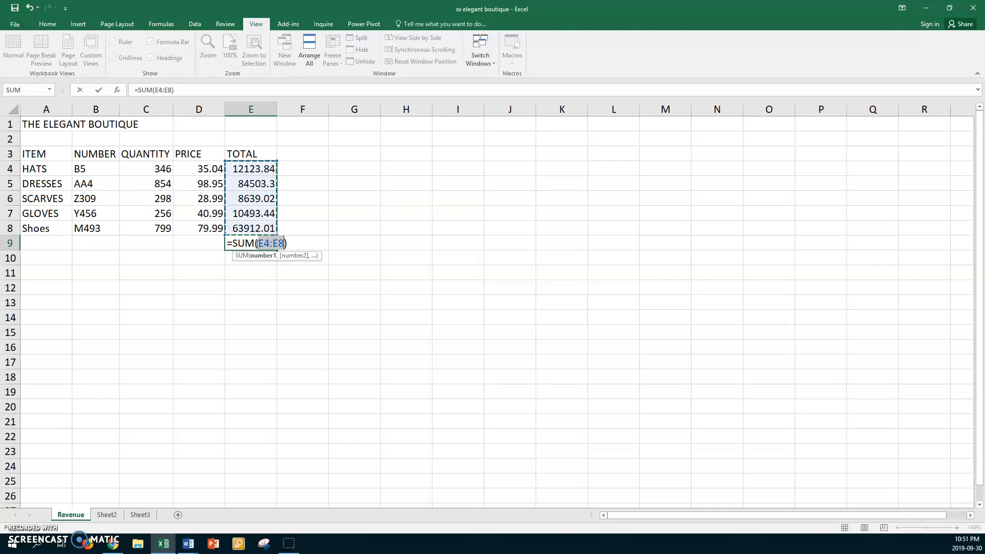
{"action": "key", "text": "Return"}
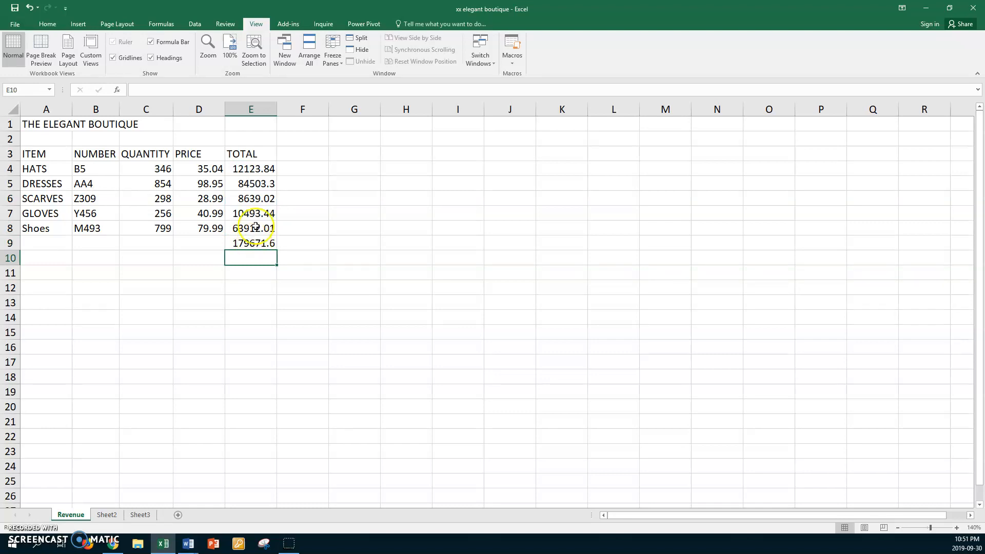
Copy the TOTAL heading from E3 into A9 to label the total row
{"action": "left_click", "coordinate": [249, 153]}
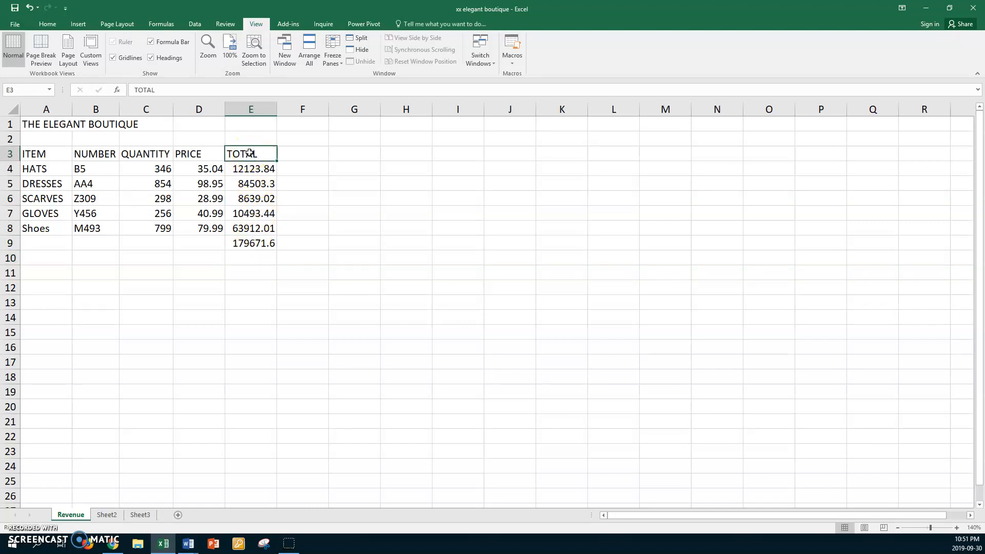
{"action": "key", "text": "ctrl+c"}
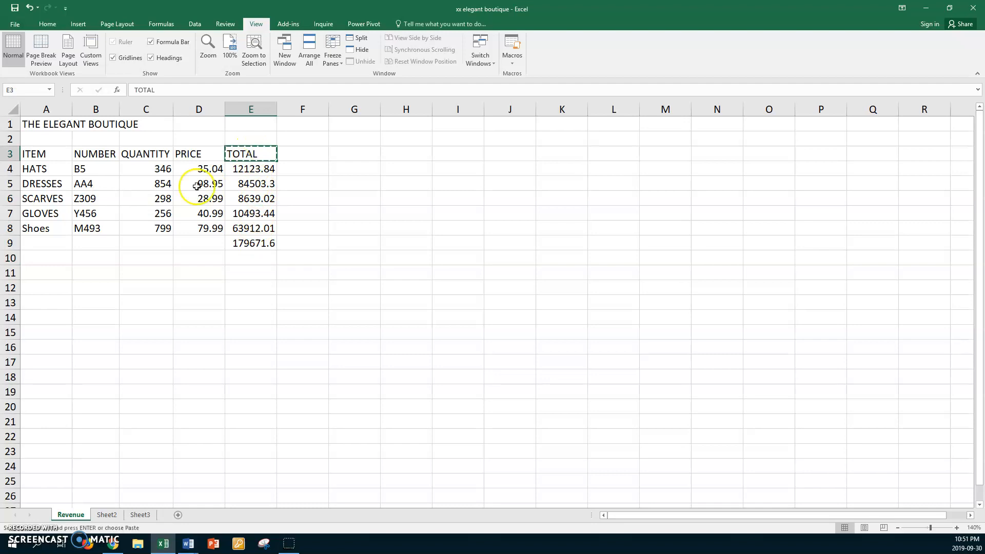
{"action": "left_click", "coordinate": [53, 242]}
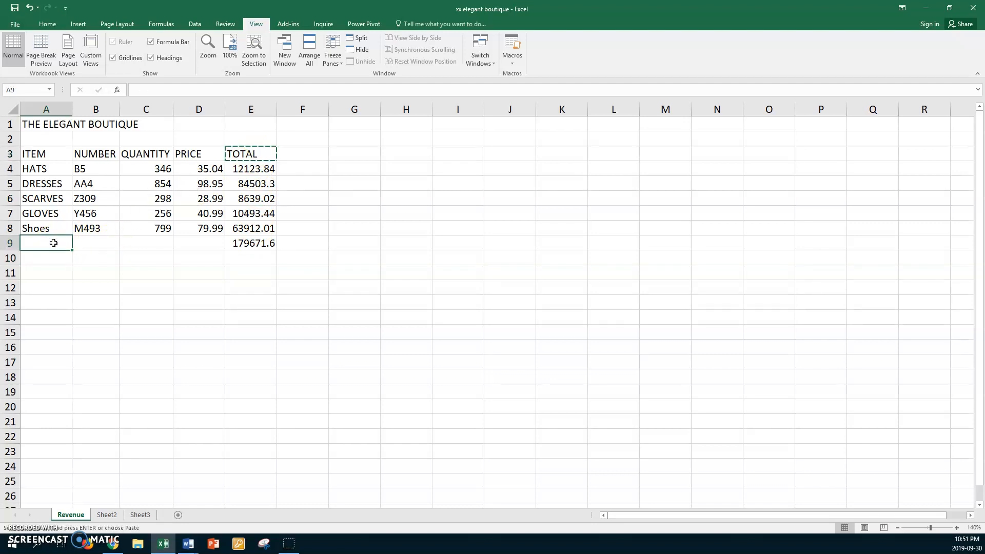
{"action": "key", "text": "ctrl+v"}
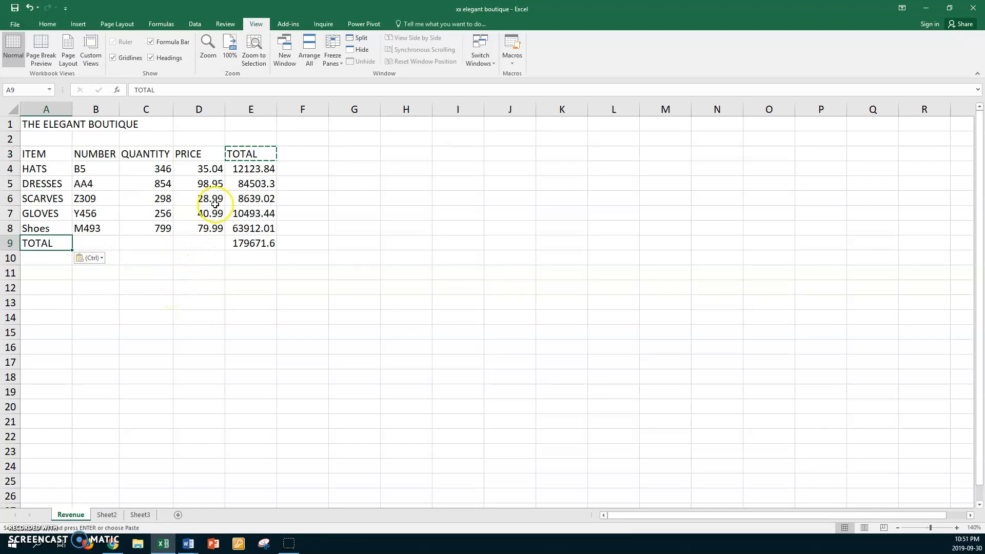
Format the prices and totals in D4:E9 as Accounting with 2 decimal places and the $ symbol
{"action": "left_click", "coordinate": [191, 167]}
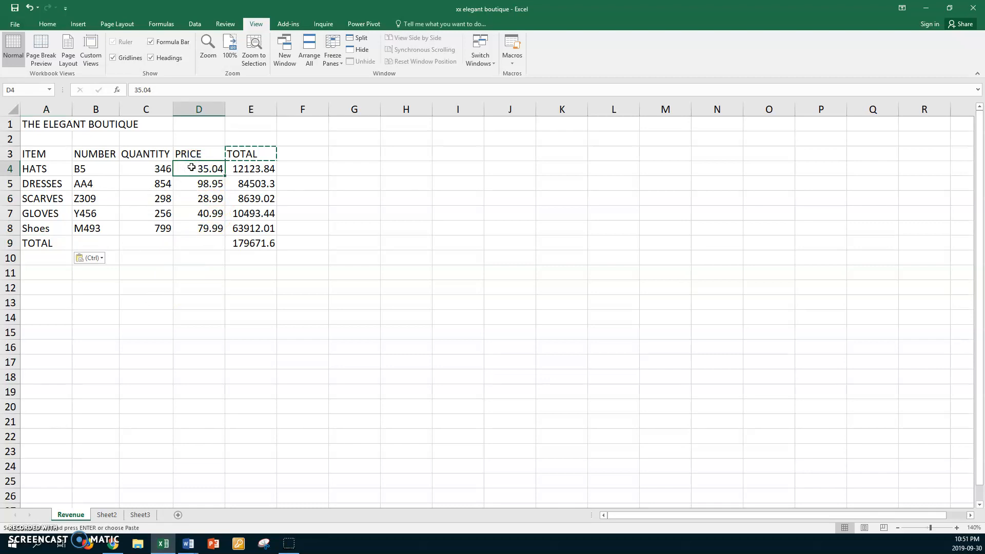
{"action": "left_click", "coordinate": [260, 244], "text": "shift"}
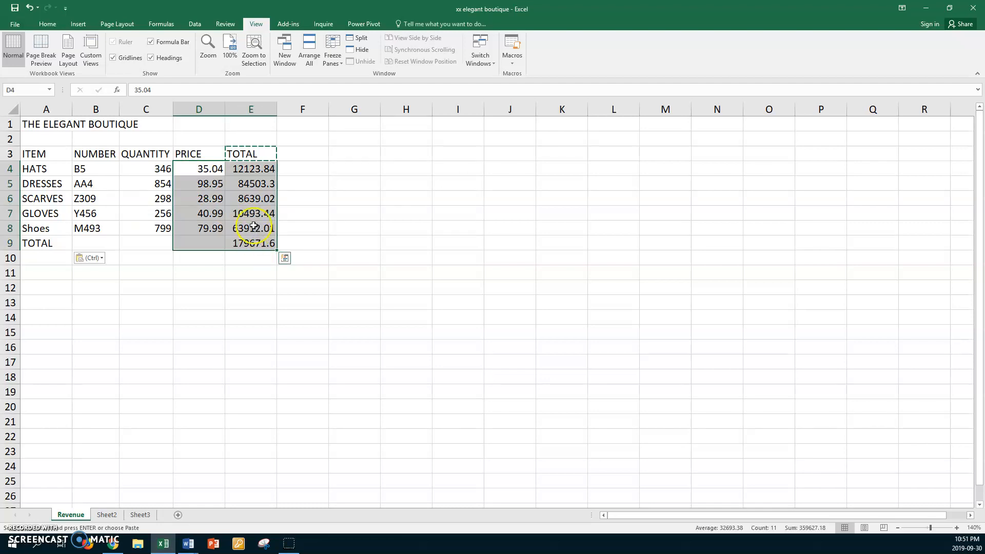
{"action": "right_click", "coordinate": [229, 193]}
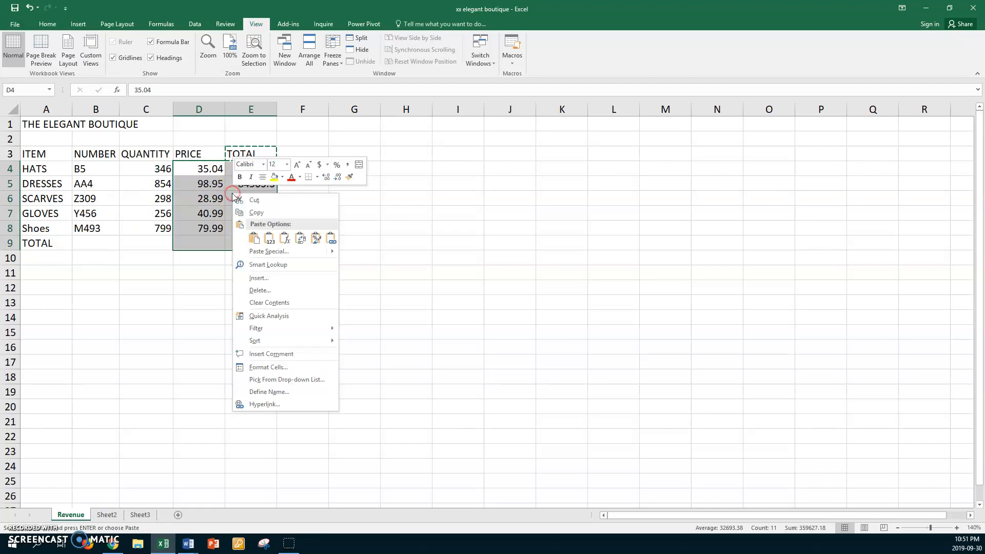
{"action": "left_click", "coordinate": [264, 367]}
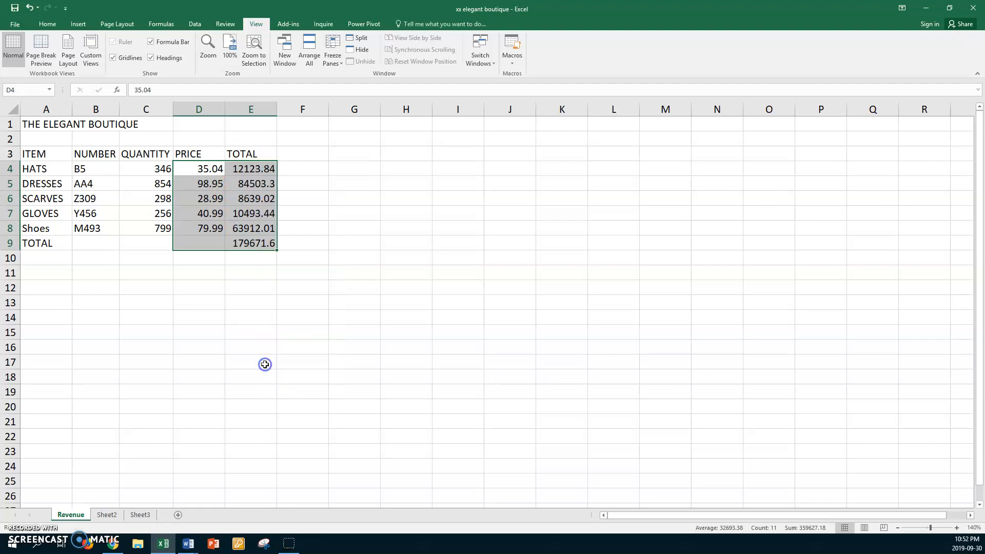
{"action": "left_click", "coordinate": [164, 306]}
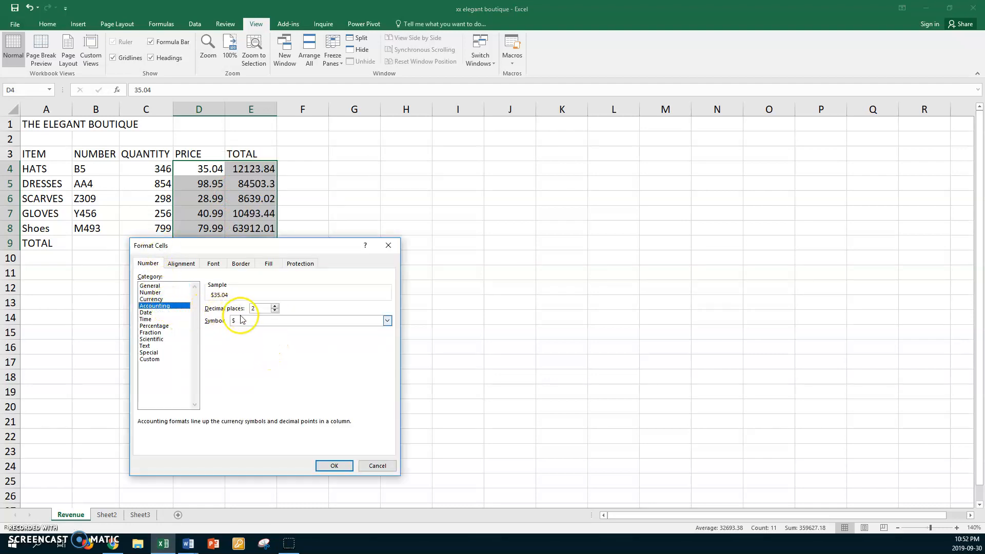
{"action": "left_click", "coordinate": [334, 465]}
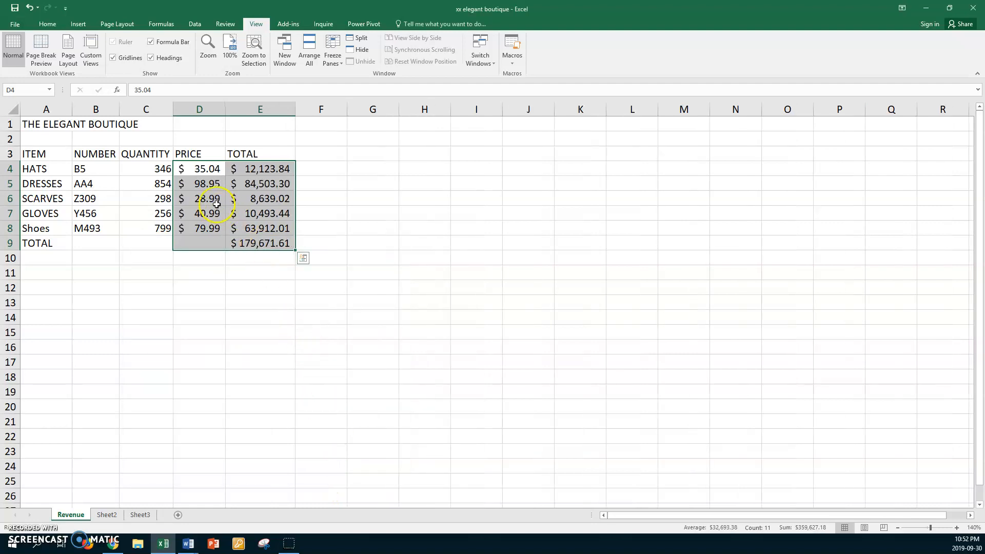
Format the middle rows' prices and totals in D5:E8 as Accounting with 2 decimal places and no currency symbol
{"action": "left_click", "coordinate": [192, 184]}
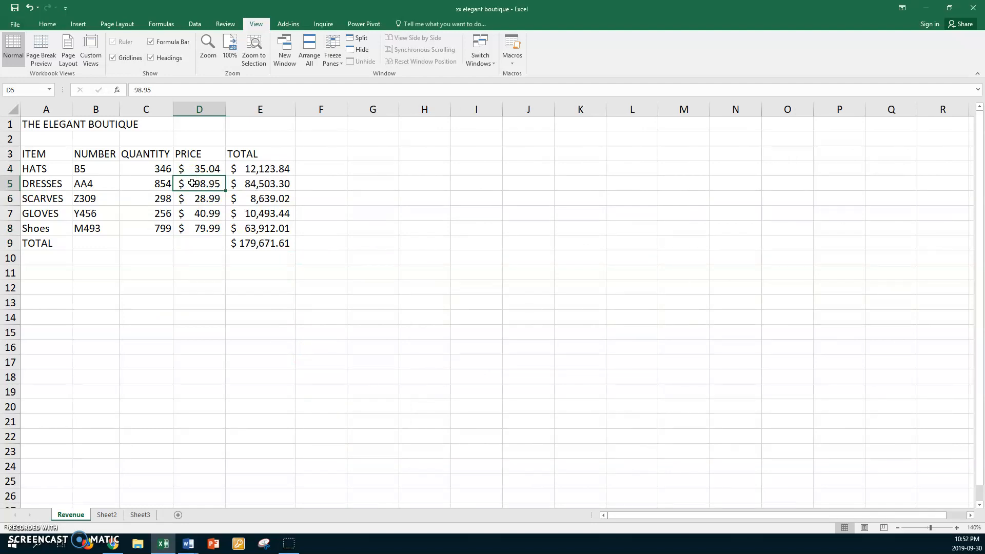
{"action": "left_click", "coordinate": [267, 226], "text": "shift"}
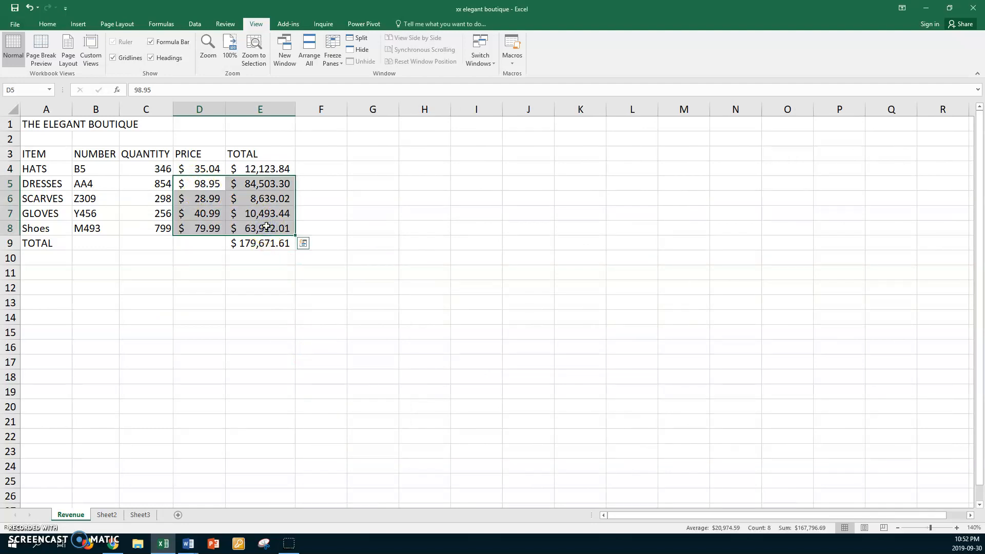
{"action": "right_click", "coordinate": [241, 200]}
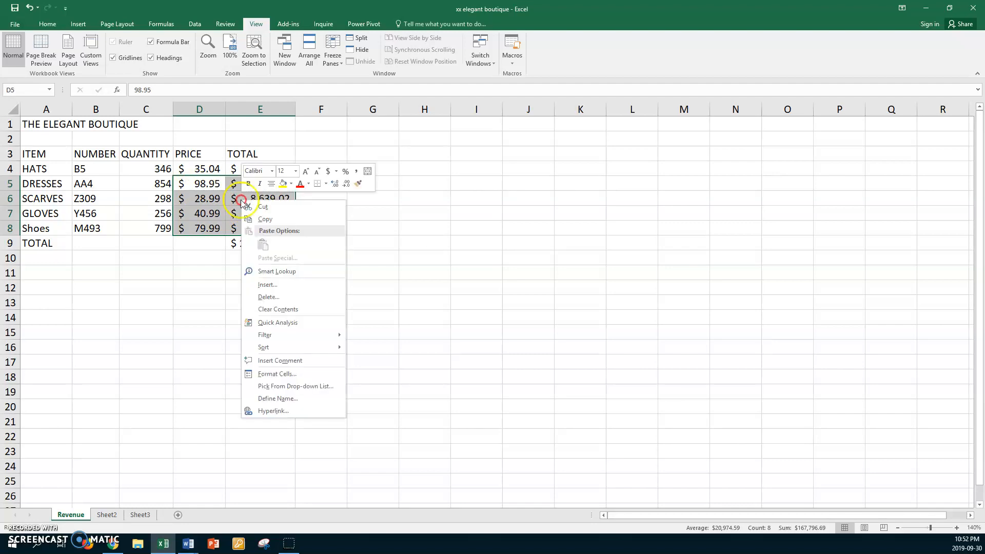
{"action": "left_click", "coordinate": [282, 373]}
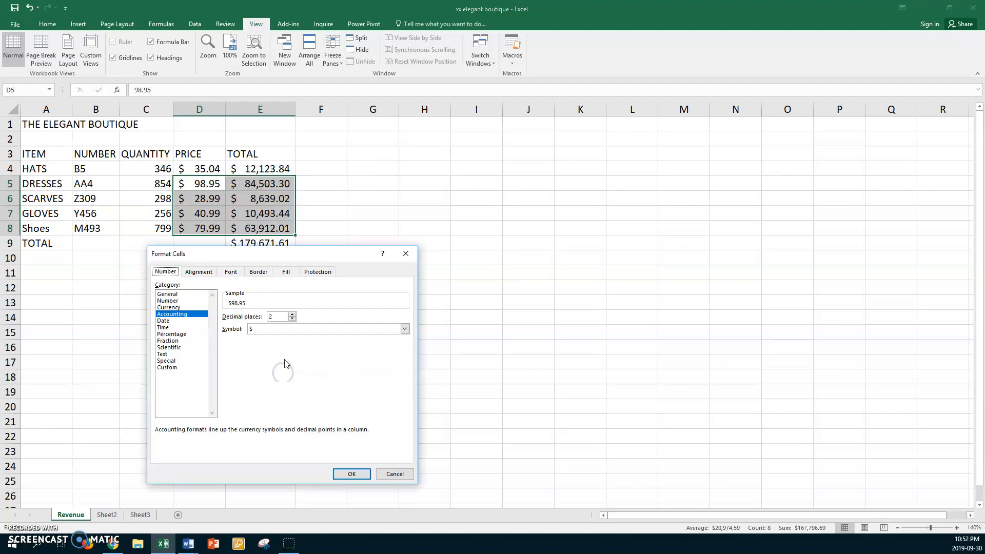
{"action": "left_click", "coordinate": [404, 328]}
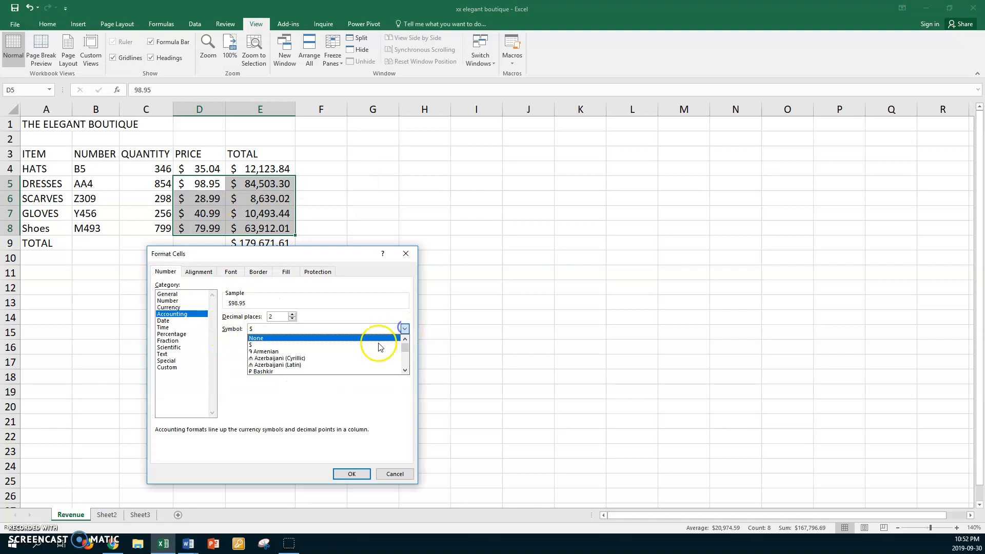
{"action": "left_click", "coordinate": [290, 334]}
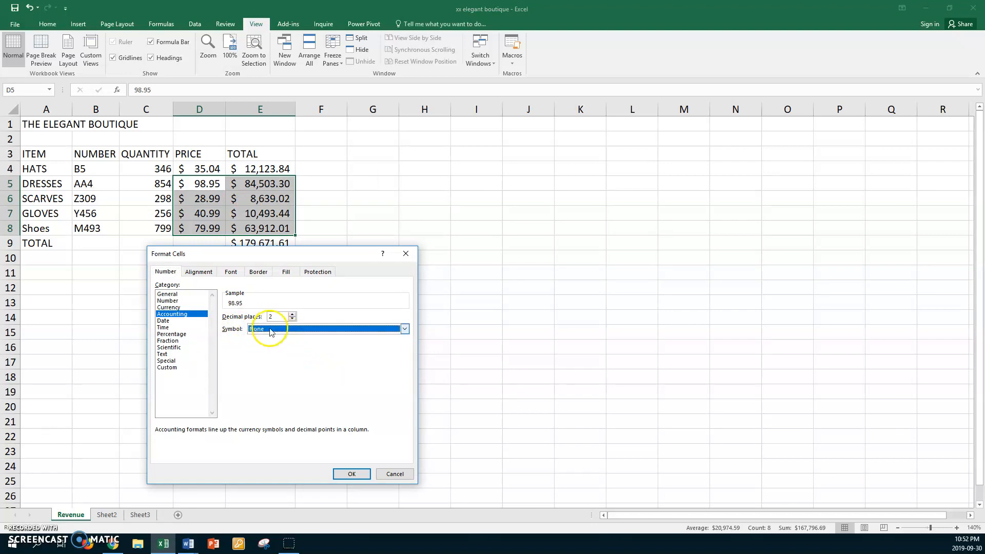
{"action": "left_click", "coordinate": [351, 473]}
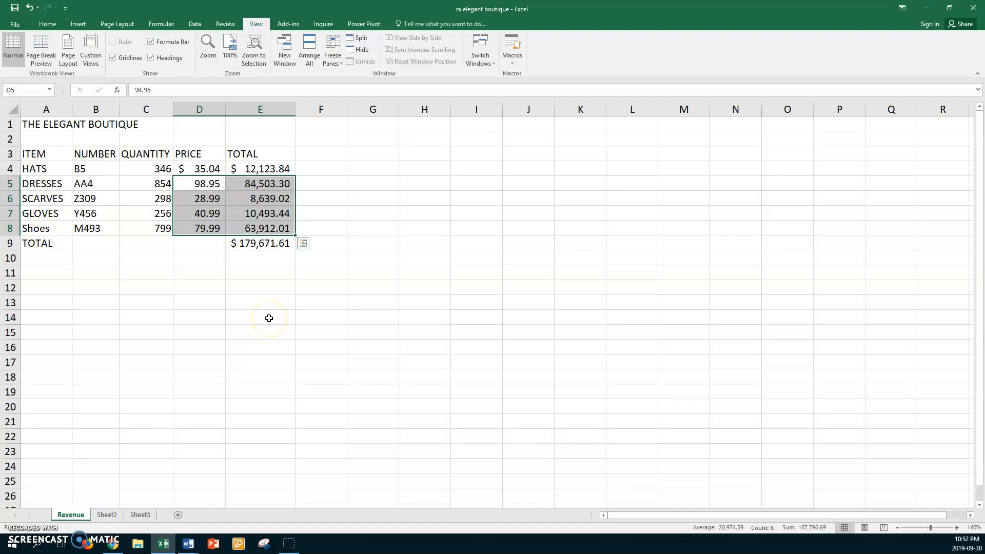
{"action": "key", "text": "ctrl+q"}
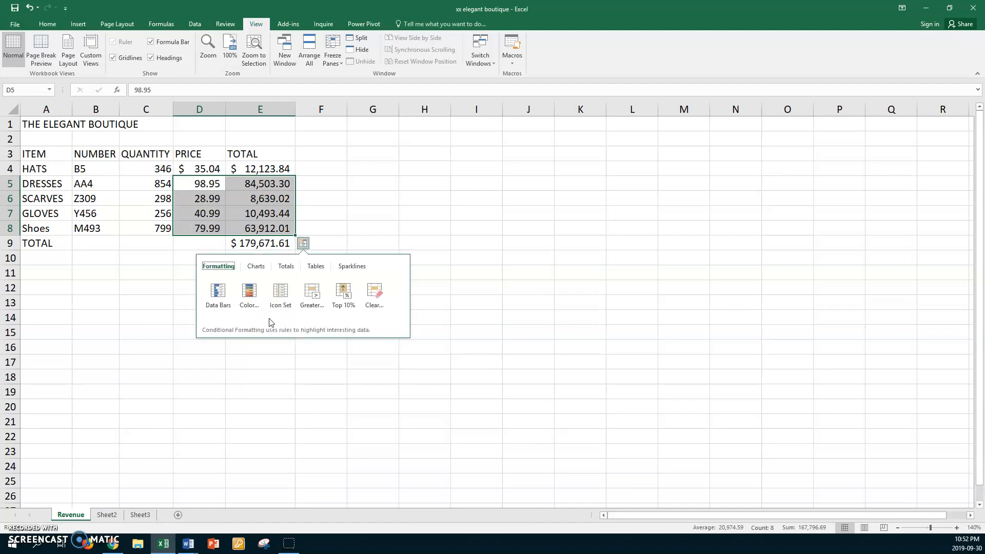
{"action": "left_click", "coordinate": [239, 200]}
Start saving a copy of the workbook and browse to the Excel folder inside Print Comm on the personal U drive
{"action": "left_click", "coordinate": [15, 23]}
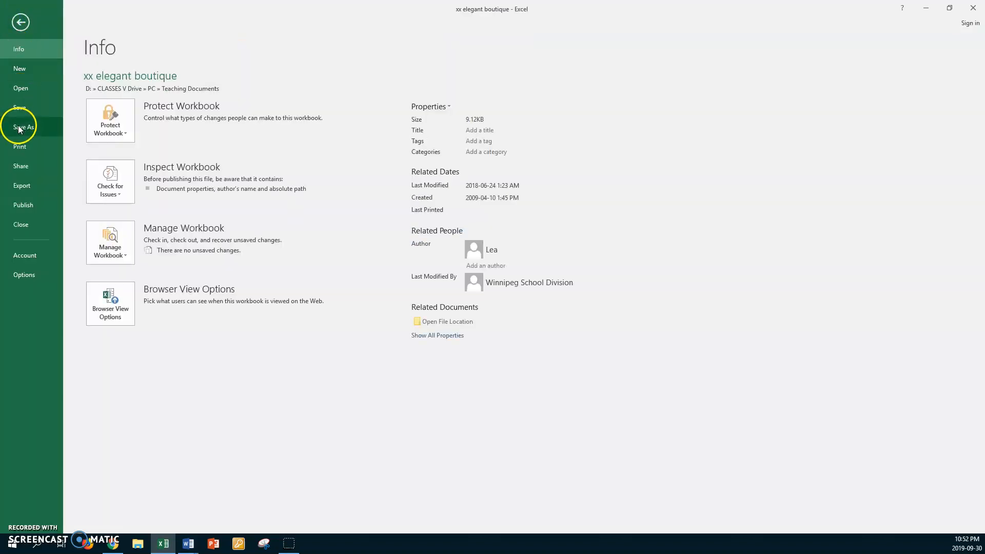
{"action": "left_click", "coordinate": [19, 128]}
{"action": "left_click", "coordinate": [122, 159]}
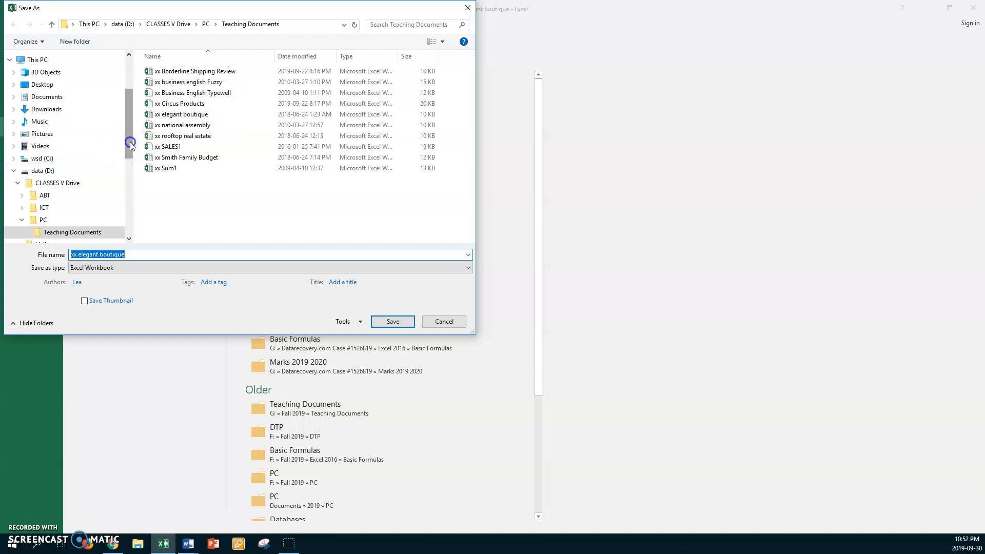
{"action": "left_click_drag", "start_coordinate": [131, 142], "coordinate": [128, 161]}
{"action": "left_click", "coordinate": [62, 203]}
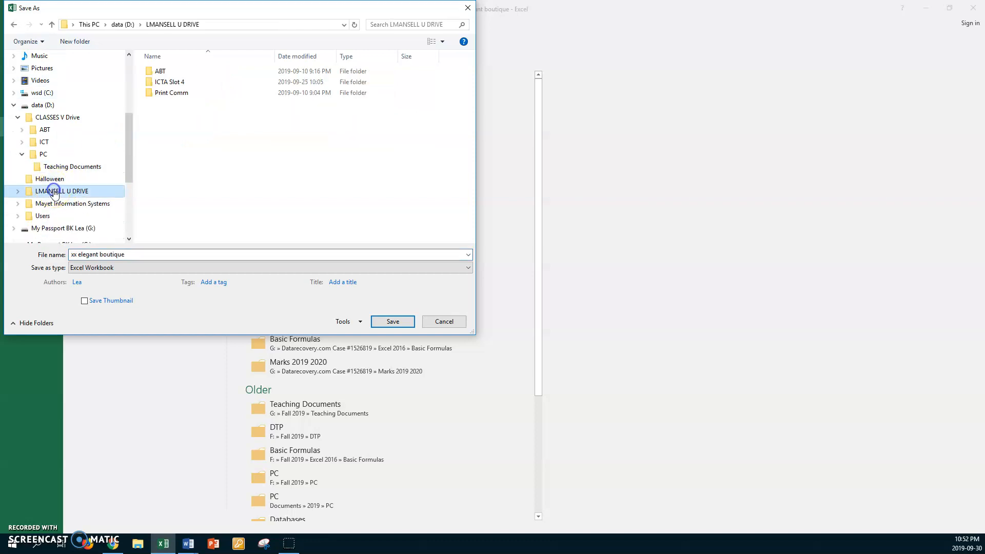
{"action": "double_click", "coordinate": [148, 93]}
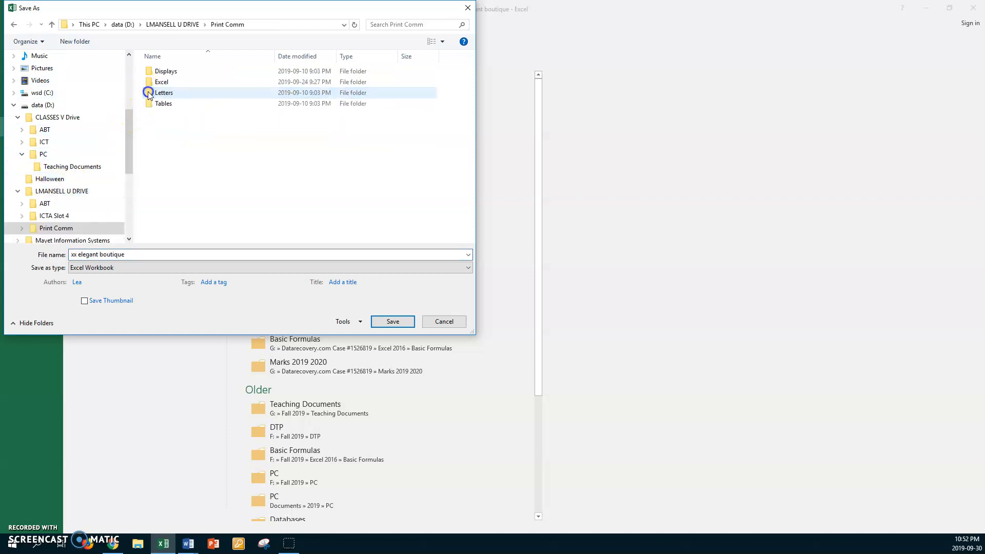
{"action": "double_click", "coordinate": [149, 82]}
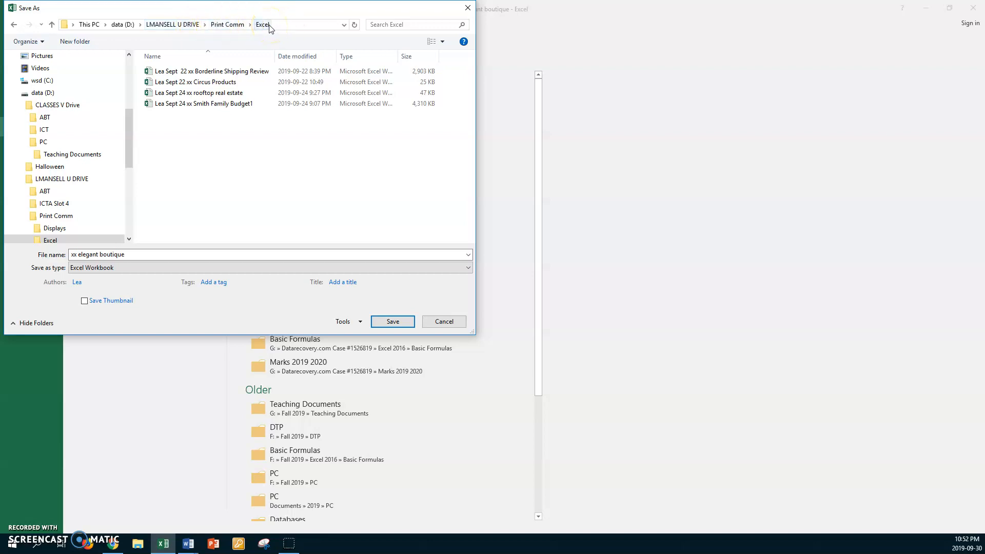
Prefix the file name xx elegant boutique with the author's first name and Sept 30, and save the copy
{"action": "left_click", "coordinate": [142, 252]}
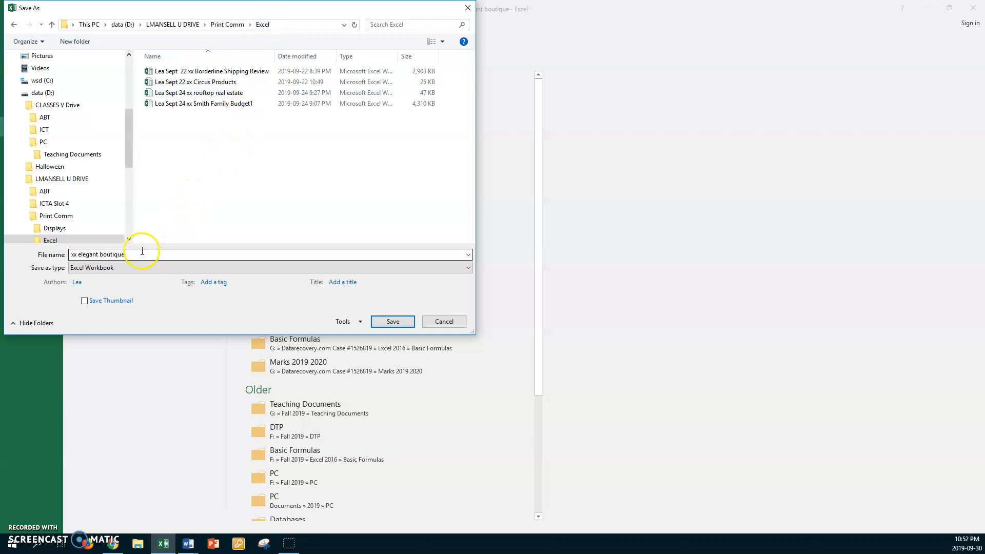
{"action": "key", "text": "Home"}
{"action": "type", "text": "Lea "}
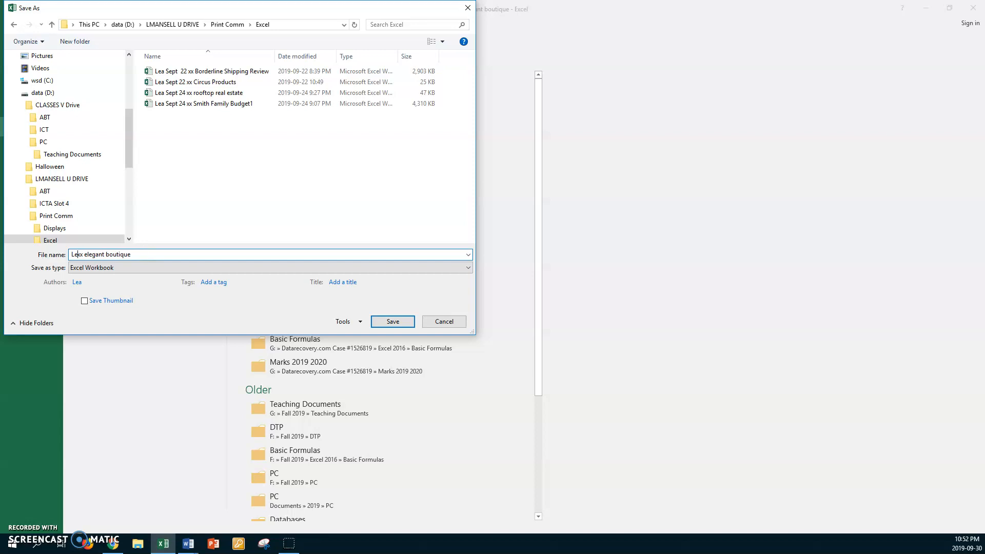
{"action": "type", "text": "Sept 30"}
{"action": "left_click", "coordinate": [388, 321]}
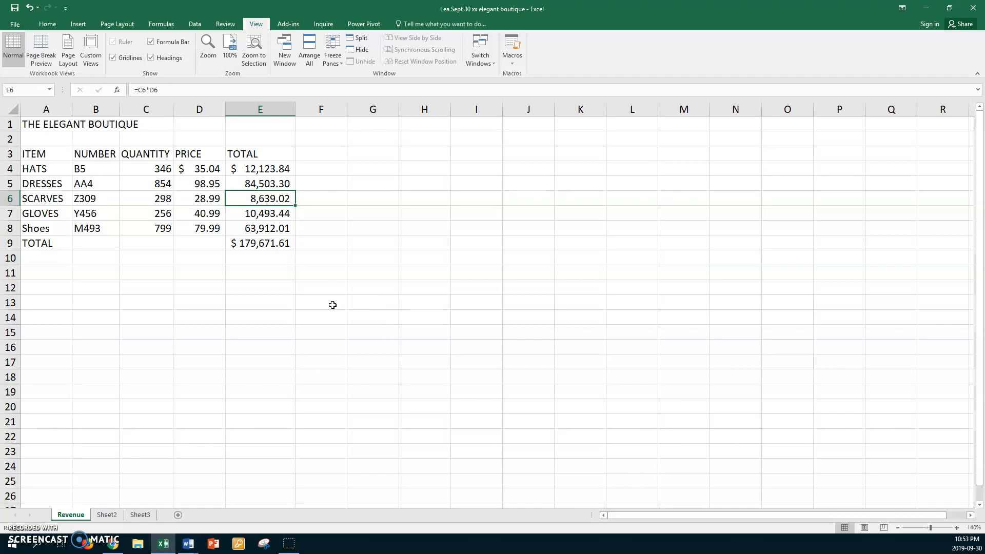
Enter the labels Lowest selling price, Most revenue, Average and Number of different items in A11:A14, and autofit column A
{"action": "left_click", "coordinate": [52, 275]}
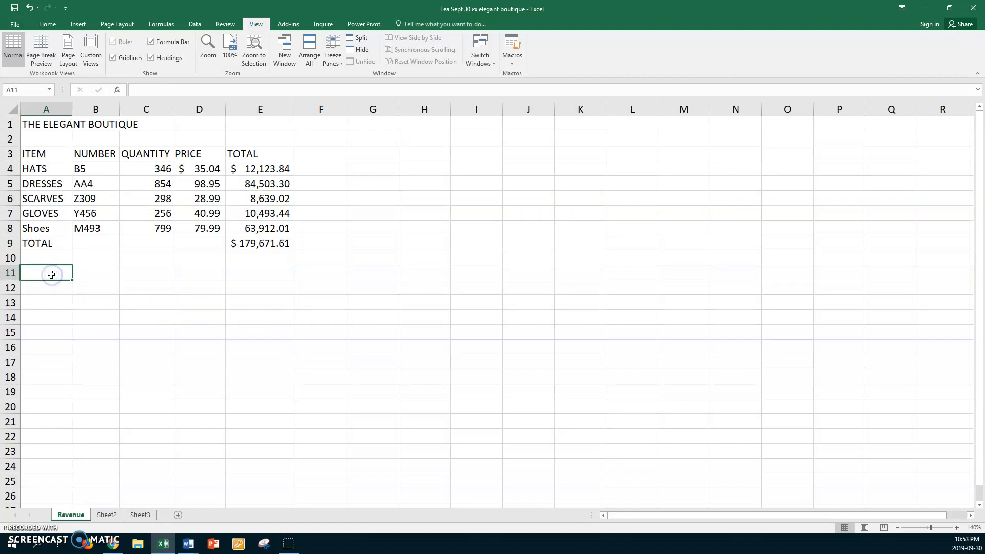
{"action": "type", "text": "Lowest"}
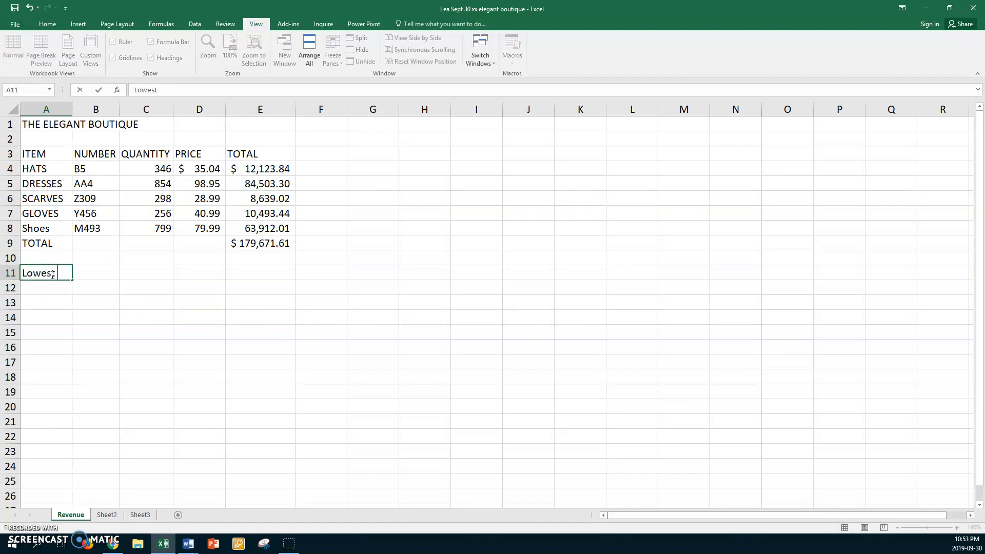
{"action": "type", "text": " selling price"}
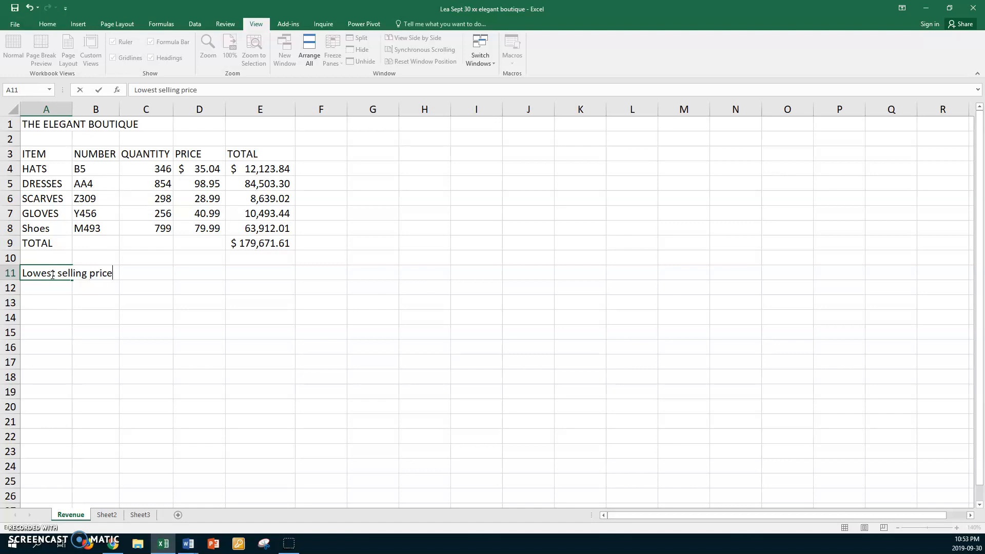
{"action": "key", "text": "Return"}
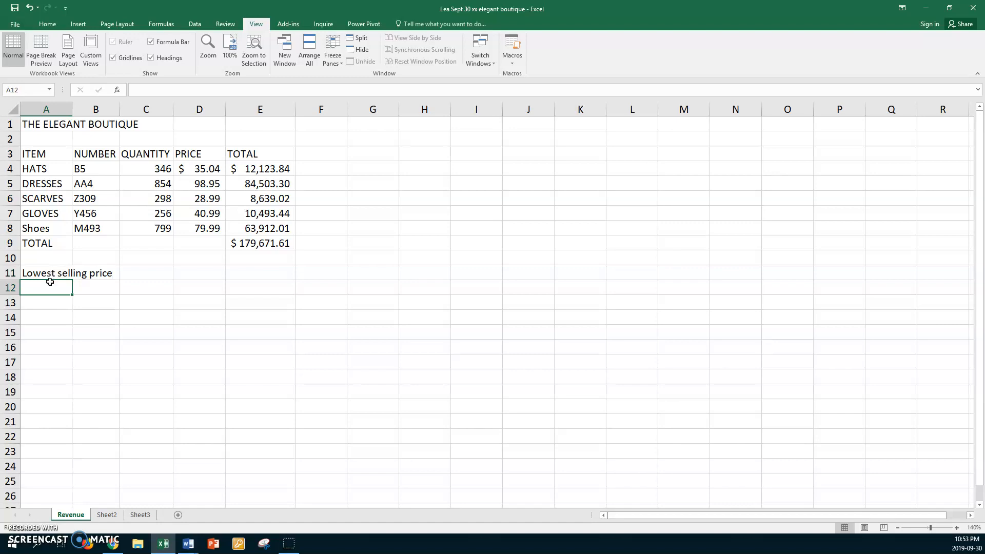
{"action": "type", "text": "Most revenue"}
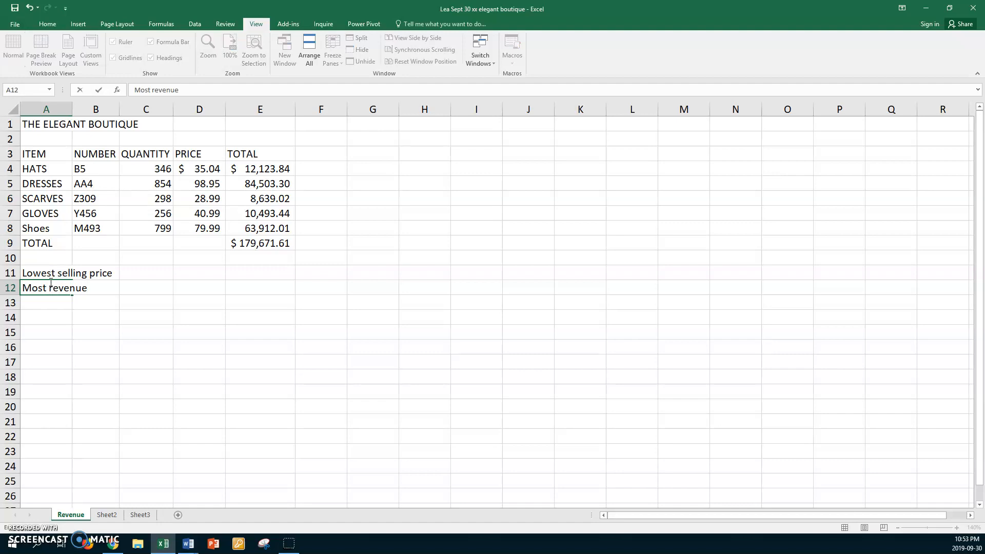
{"action": "key", "text": "Return"}
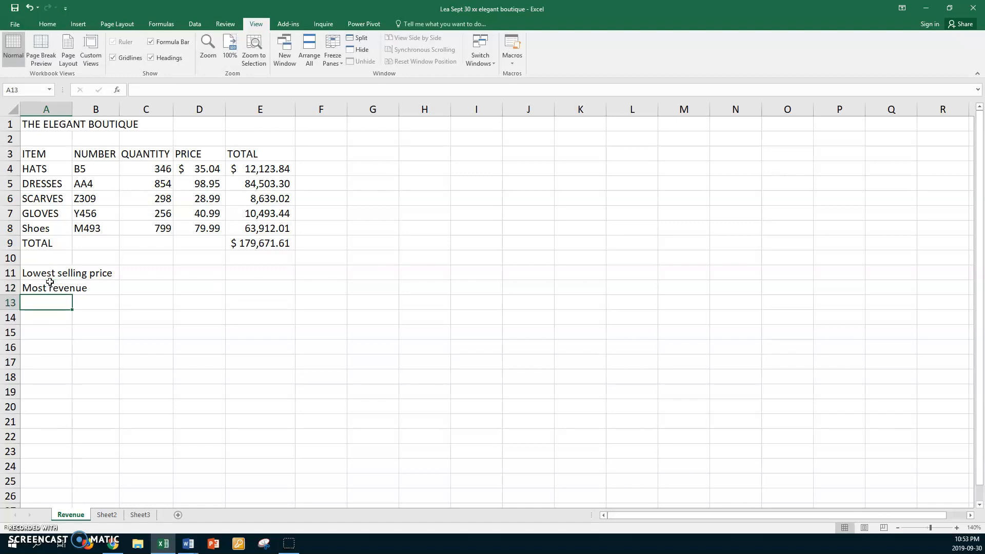
{"action": "type", "text": "Average"}
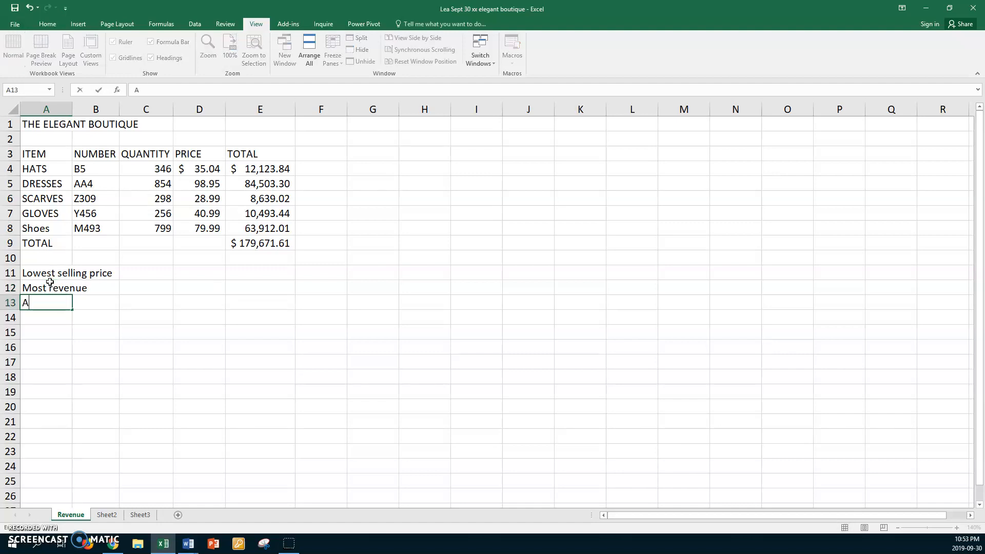
{"action": "key", "text": "Return"}
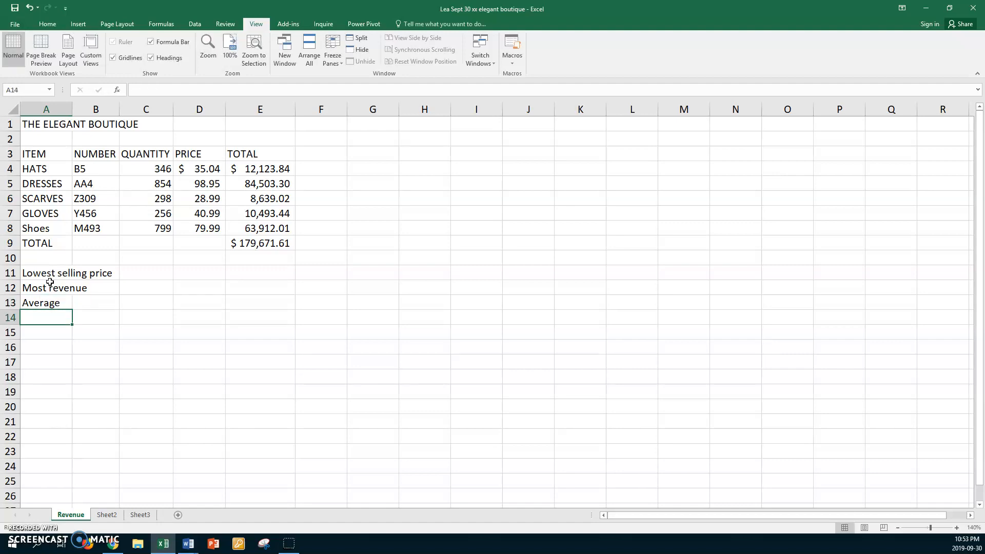
{"action": "type", "text": "Number of different items"}
{"action": "key", "text": "Return"}
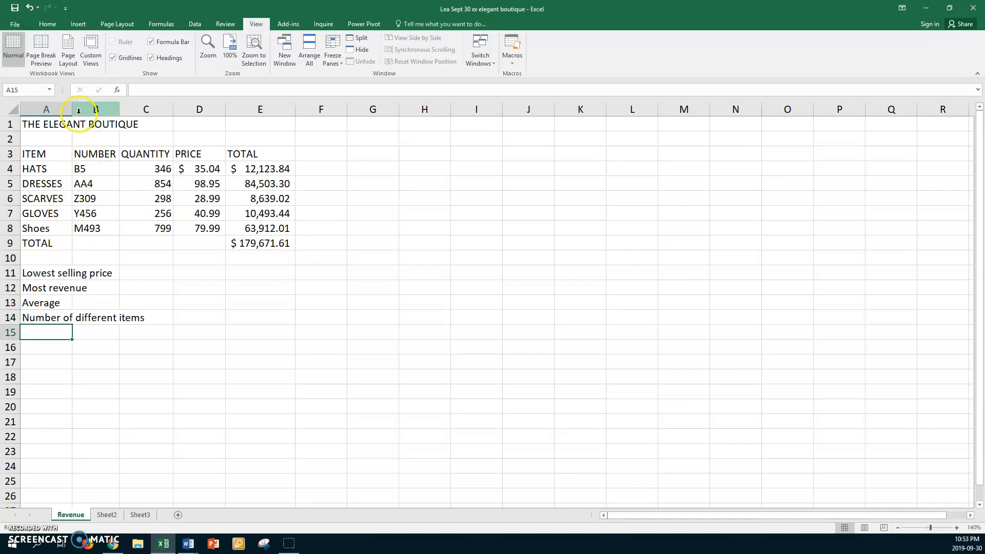
{"action": "double_click", "coordinate": [73, 109]}
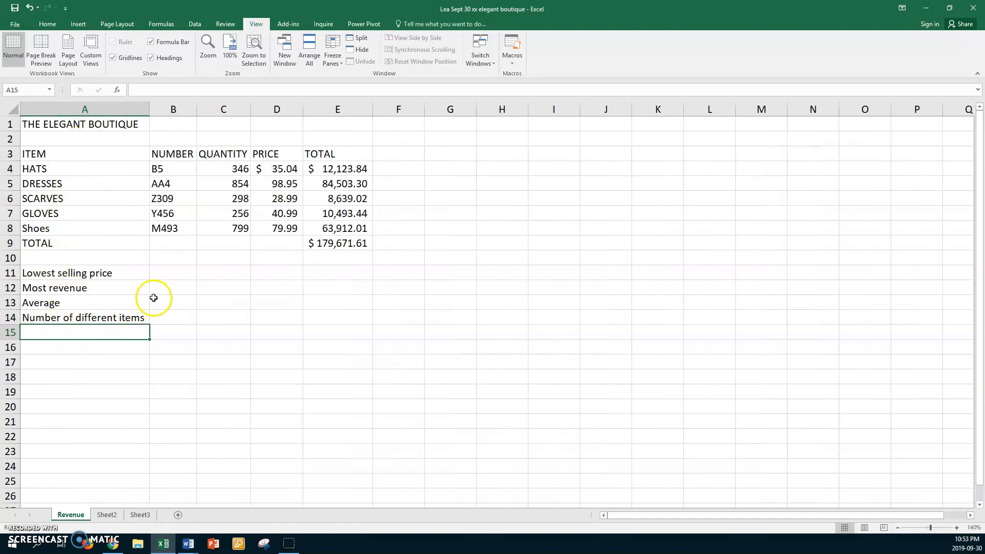
Calculate the lowest selling price in B11 with the formula =MIN(D4:D8)
{"action": "left_click", "coordinate": [173, 274]}
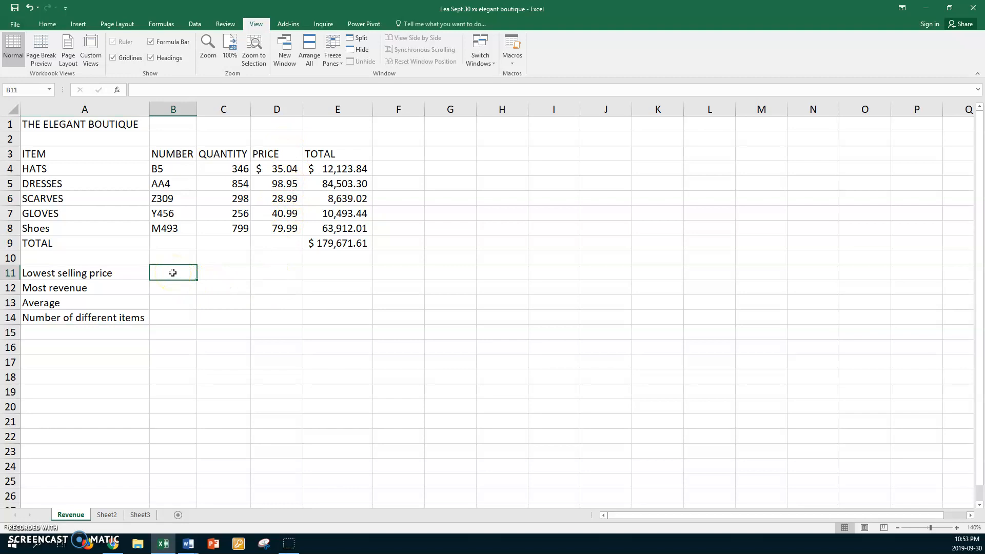
{"action": "type", "text": "="}
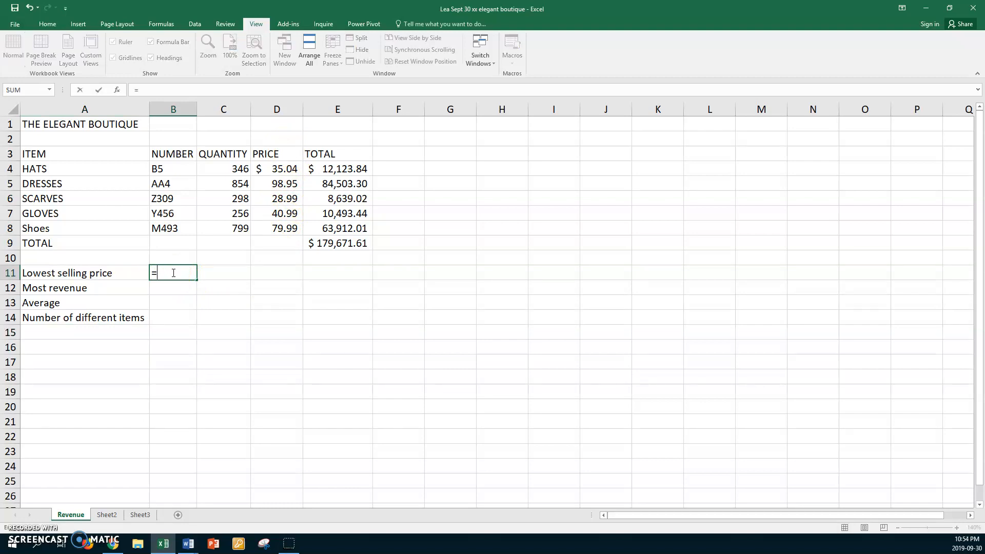
{"action": "type", "text": "min("}
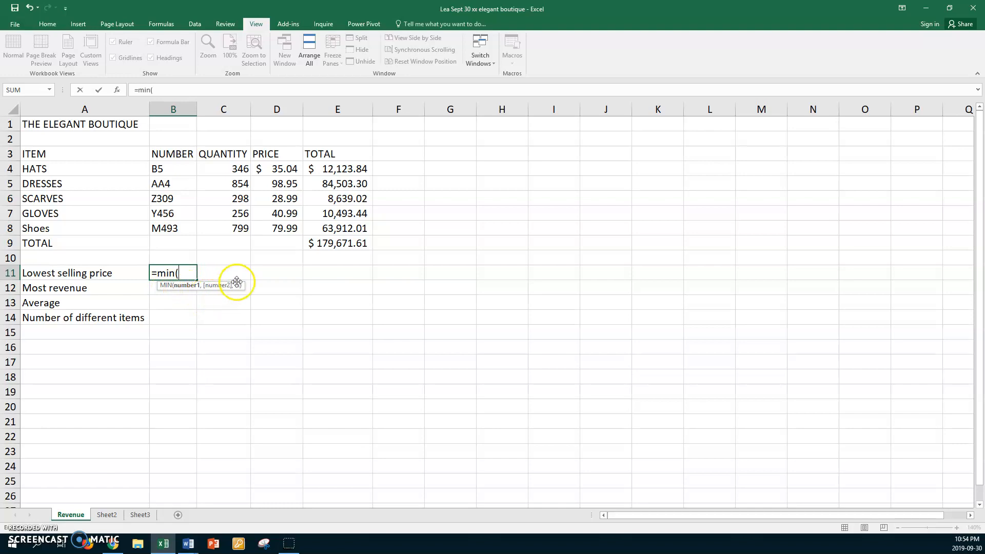
{"action": "left_click_drag", "start_coordinate": [277, 169], "coordinate": [277, 225]}
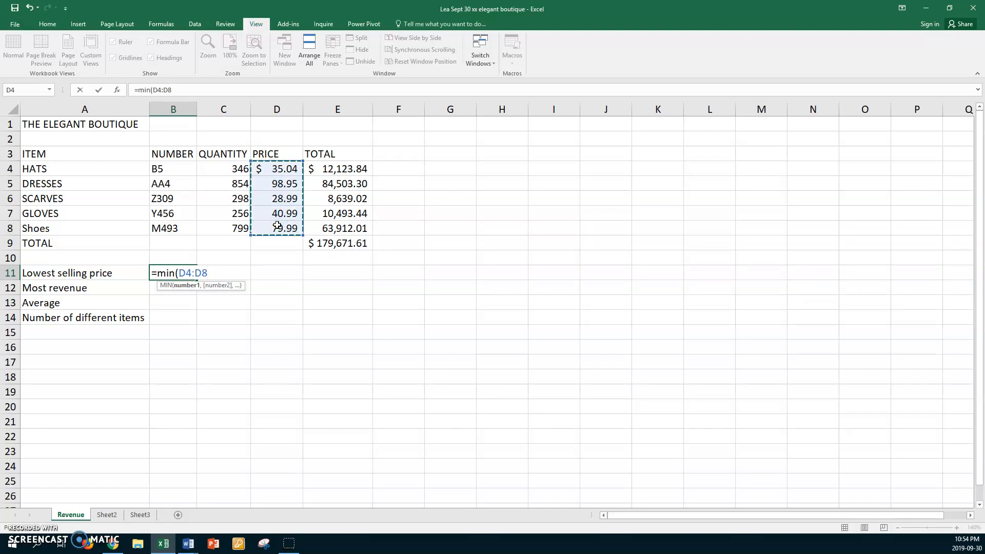
{"action": "key", "text": "Return"}
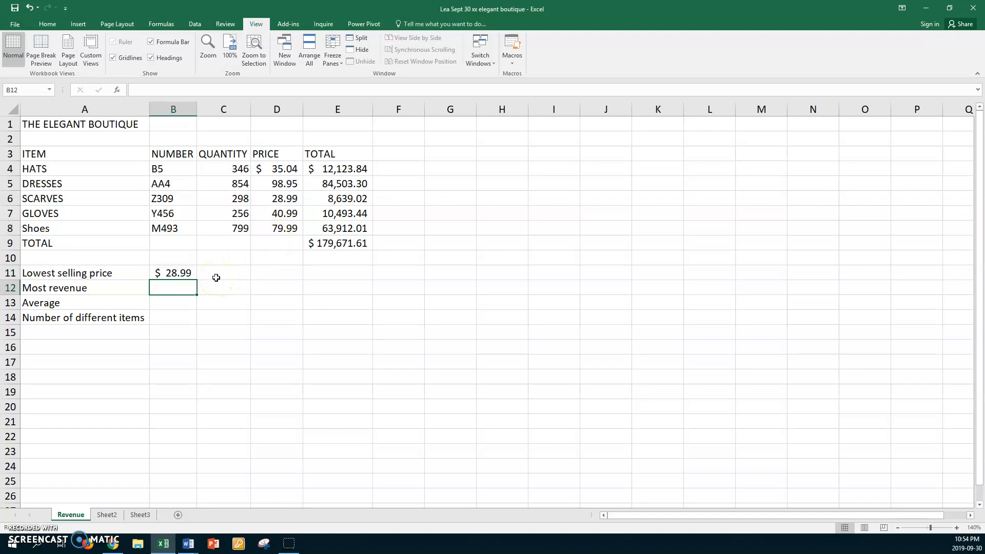
{"action": "left_click", "coordinate": [172, 273]}
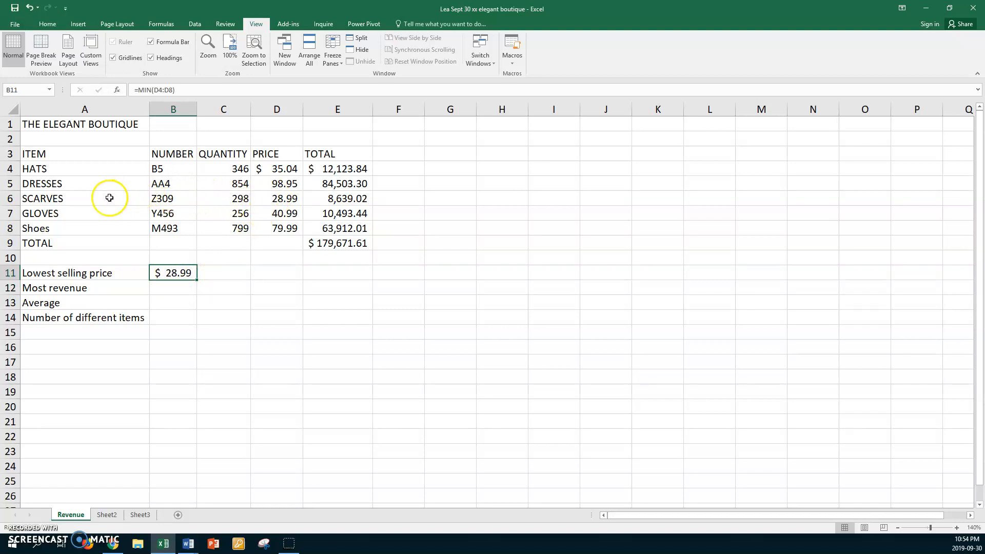
Copy the item name SCARVES from A6 into C11 beside the lowest selling price
{"action": "left_click", "coordinate": [42, 199]}
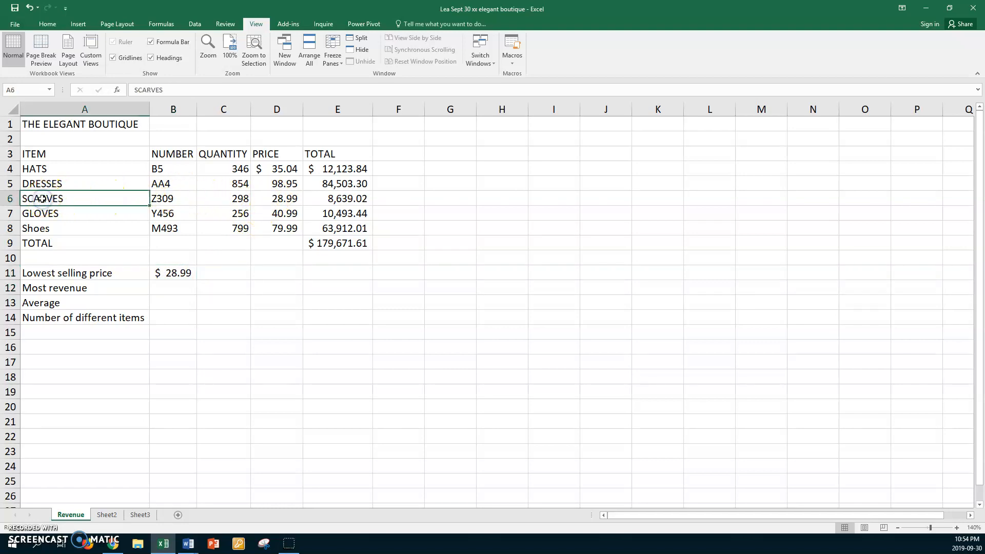
{"action": "key", "text": "ctrl+c"}
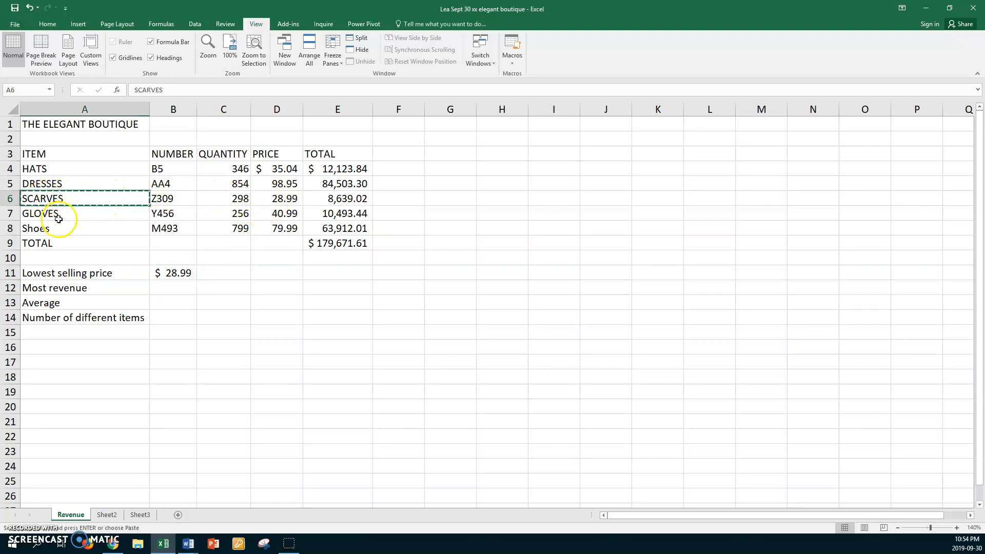
{"action": "left_click", "coordinate": [231, 273]}
{"action": "key", "text": "ctrl+v"}
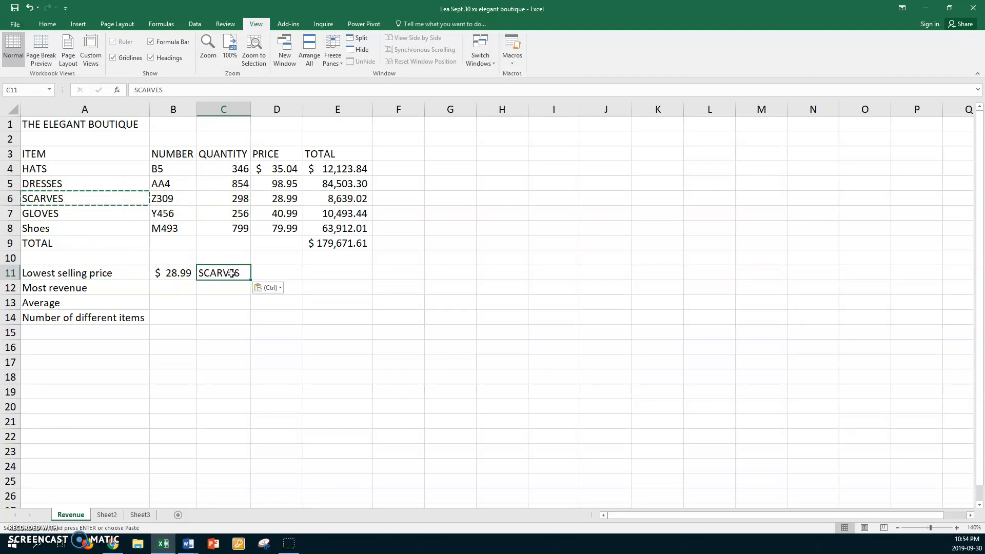
Calculate the most revenue in B12 with the formula =MAX(E4:E8)
{"action": "left_click", "coordinate": [219, 273]}
{"action": "left_click", "coordinate": [177, 290]}
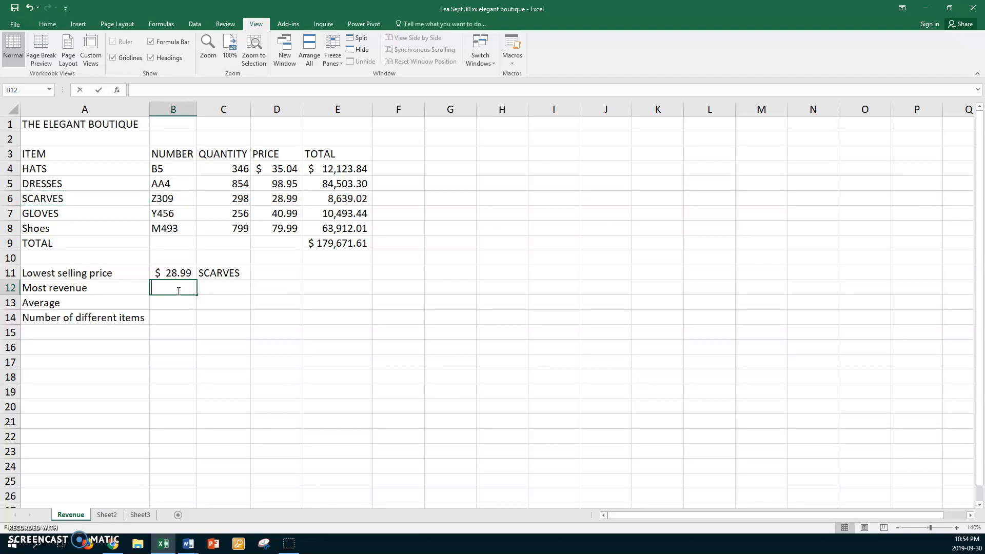
{"action": "type", "text": "=max"}
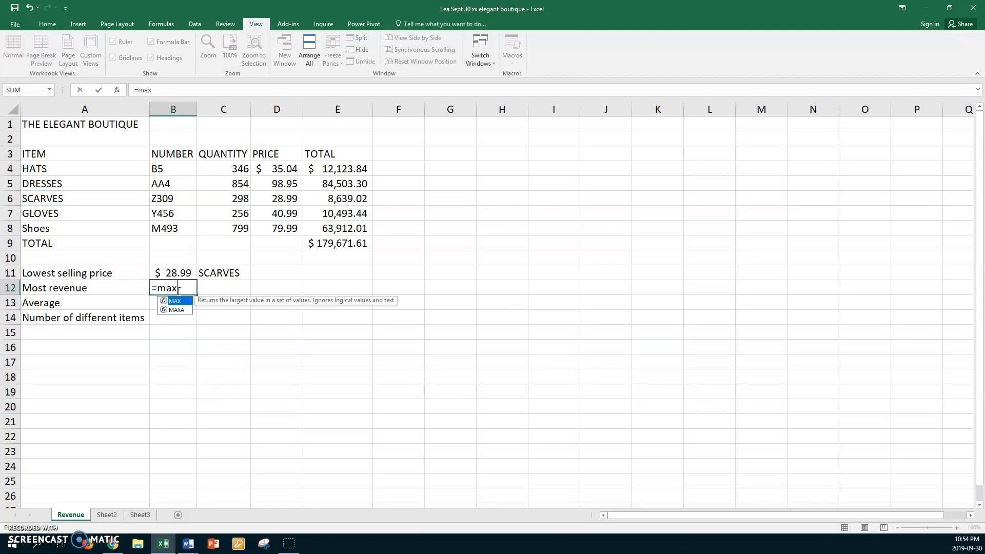
{"action": "type", "text": "("}
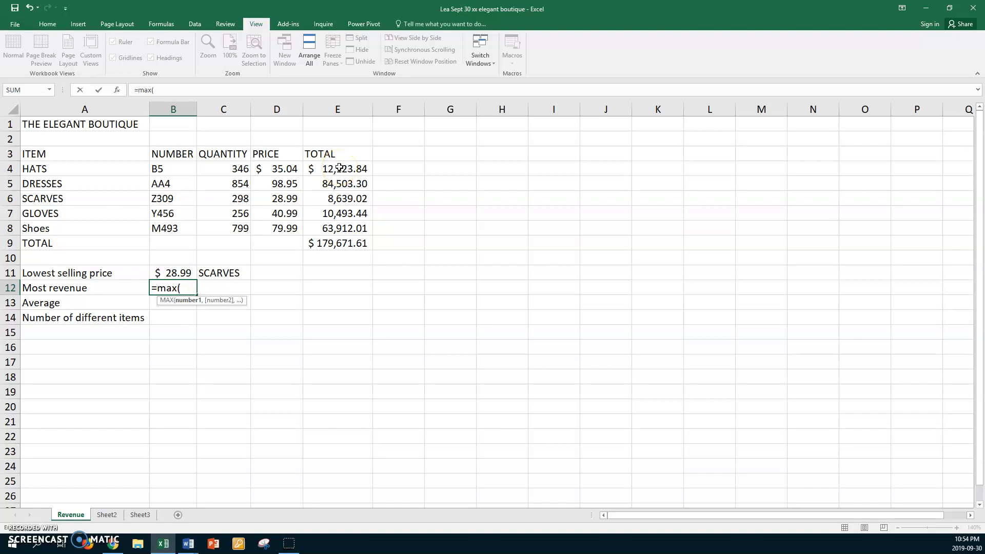
{"action": "left_click_drag", "start_coordinate": [339, 167], "coordinate": [335, 224]}
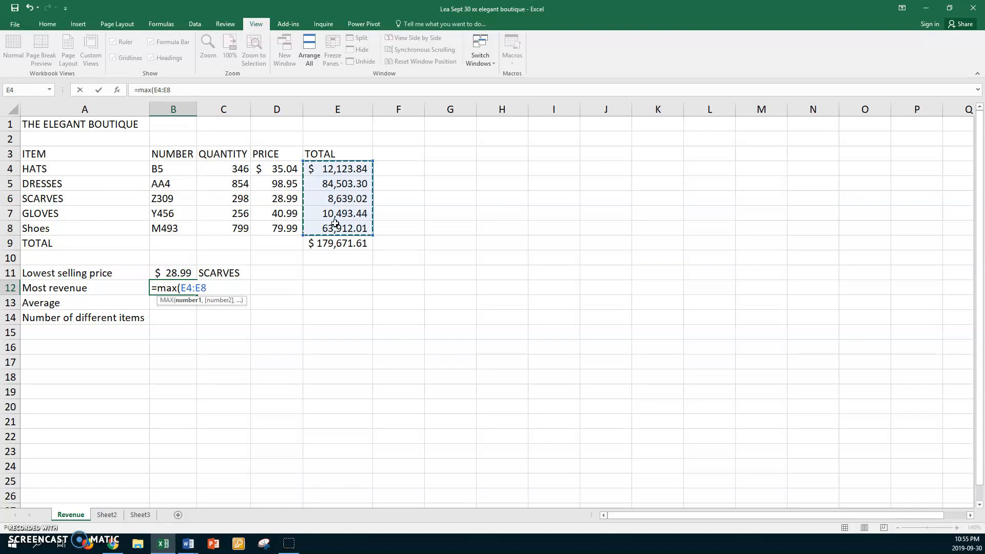
{"action": "key", "text": "Return"}
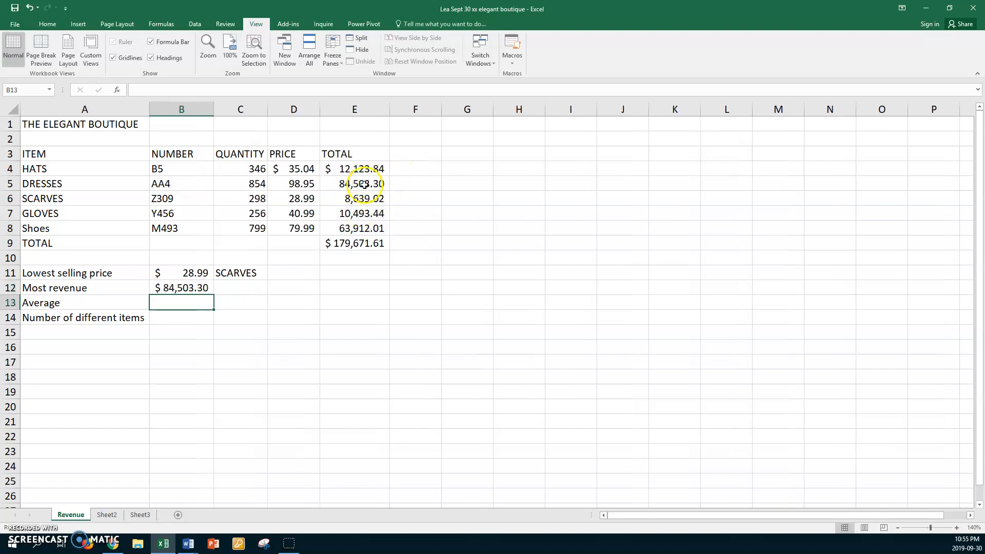
Copy the item name DRESSES from A5 into C12 beside the most revenue figure
{"action": "left_click", "coordinate": [49, 184]}
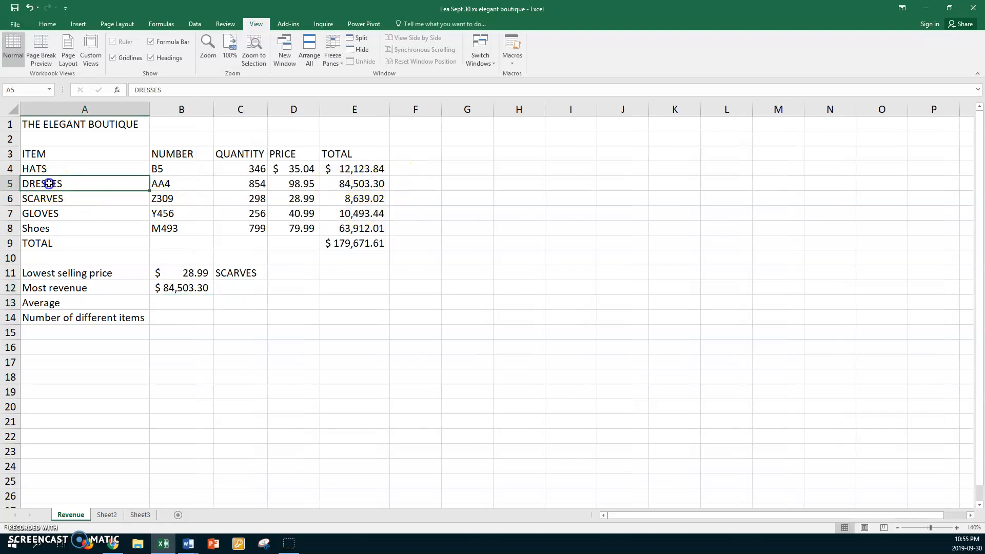
{"action": "key", "text": "ctrl+c"}
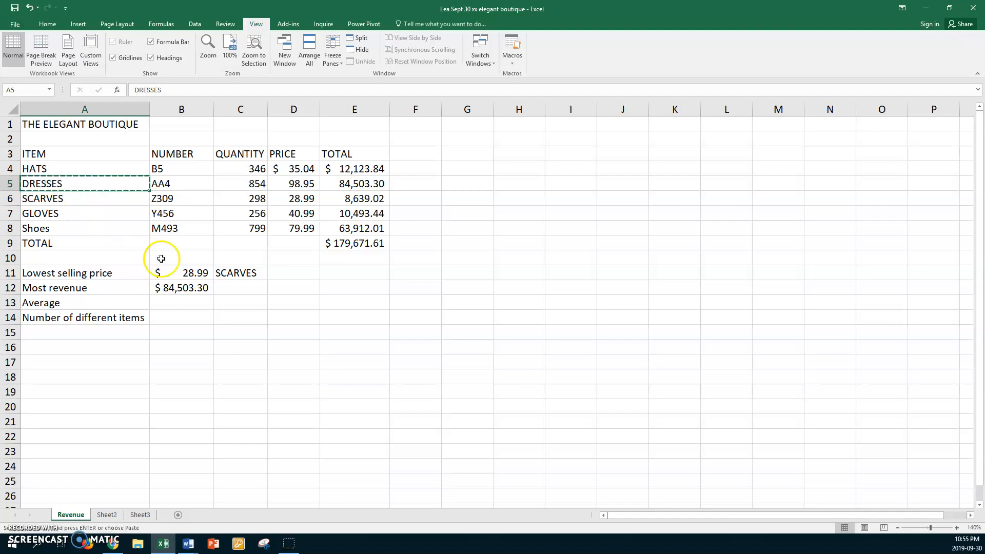
{"action": "left_click", "coordinate": [246, 288]}
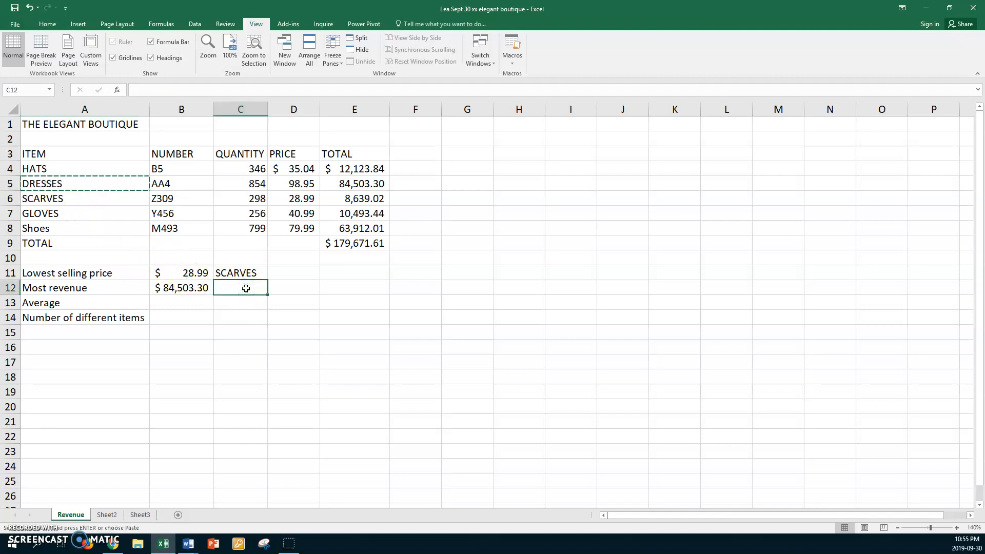
{"action": "key", "text": "ctrl+v"}
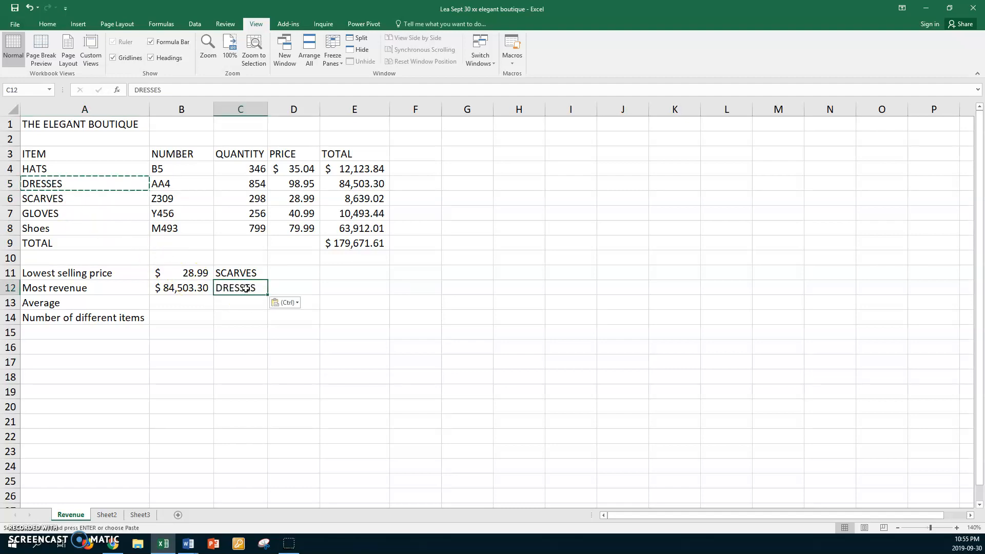
{"action": "left_click", "coordinate": [247, 286]}
Calculate the average quantity in C13 with the formula =AVERAGE(C4:C8)
{"action": "left_click", "coordinate": [233, 304]}
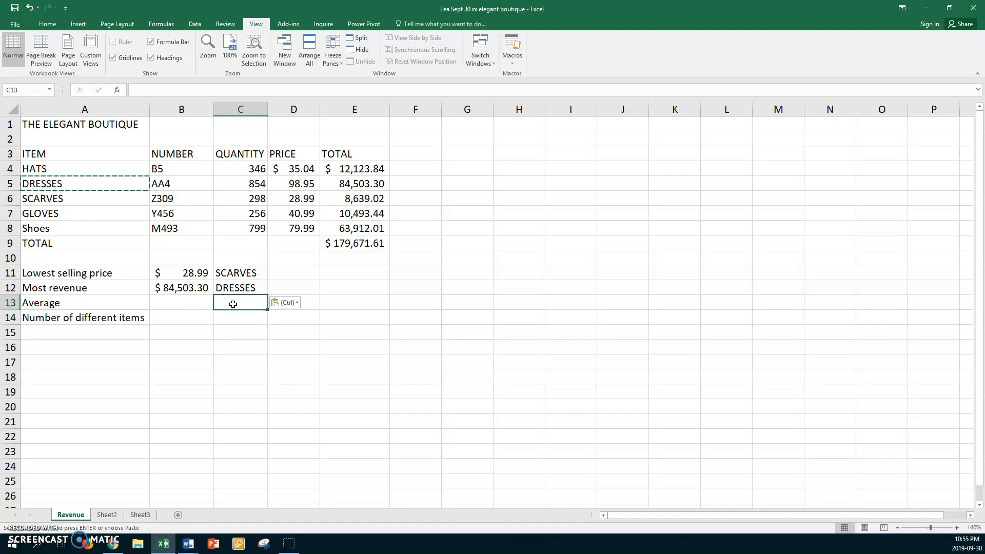
{"action": "type", "text": "=average"}
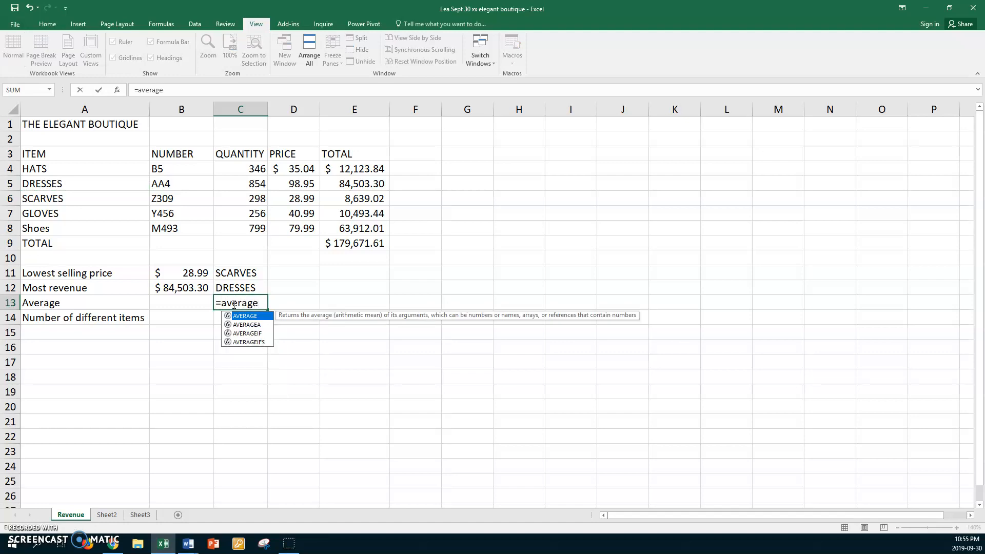
{"action": "type", "text": "("}
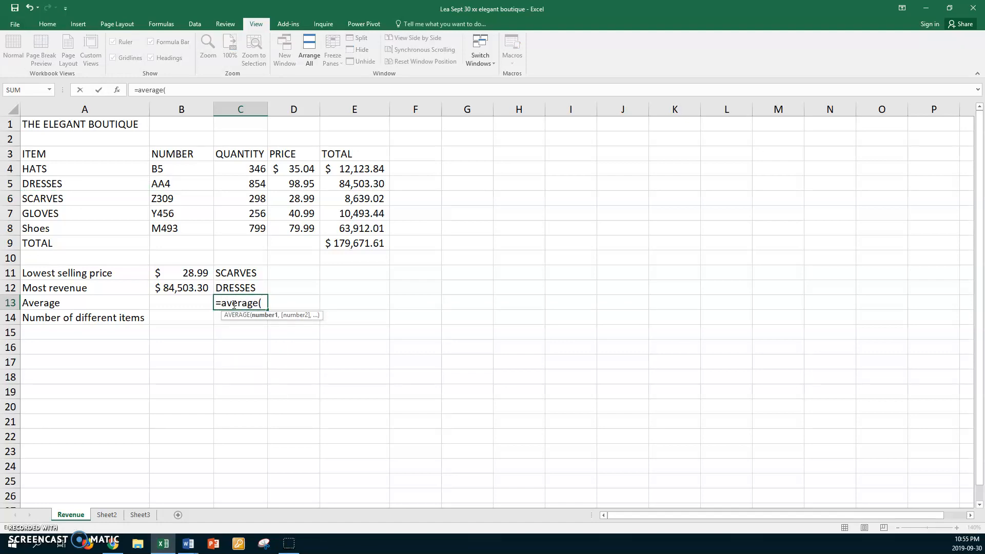
{"action": "left_click_drag", "start_coordinate": [235, 166], "coordinate": [237, 222]}
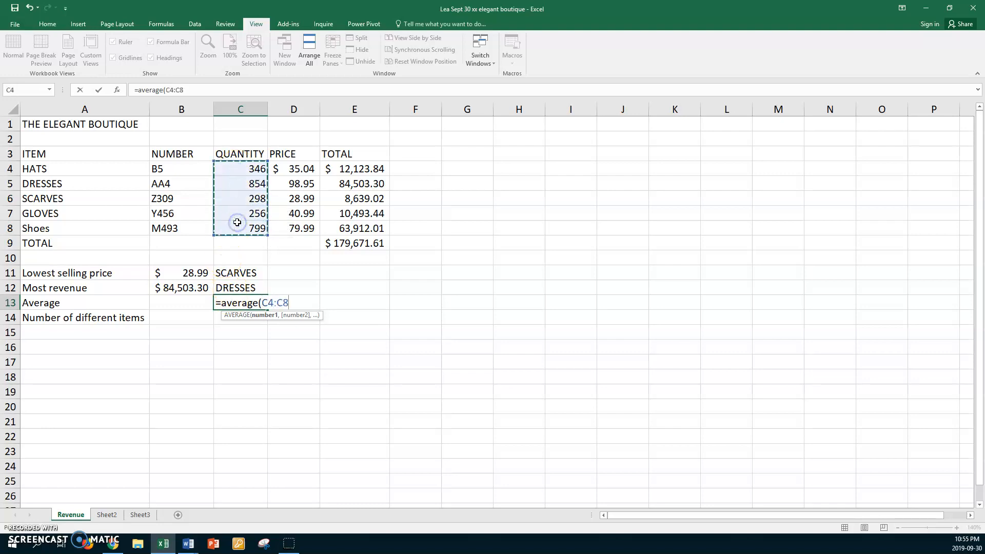
{"action": "key", "text": "Return"}
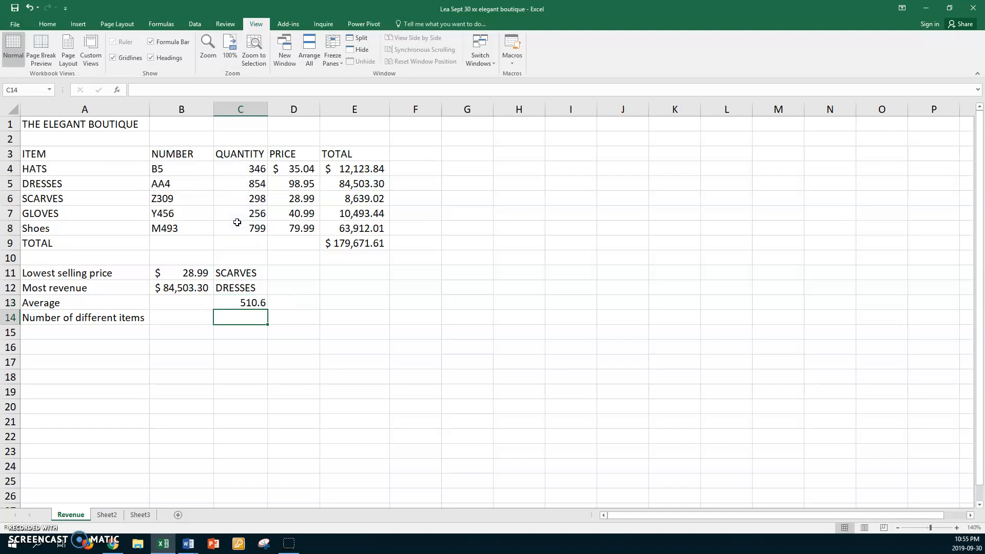
Fill the average formula from C13 across to D13:E13 and check the copied formulas by briefly showing all formulas
{"action": "left_click", "coordinate": [231, 302]}
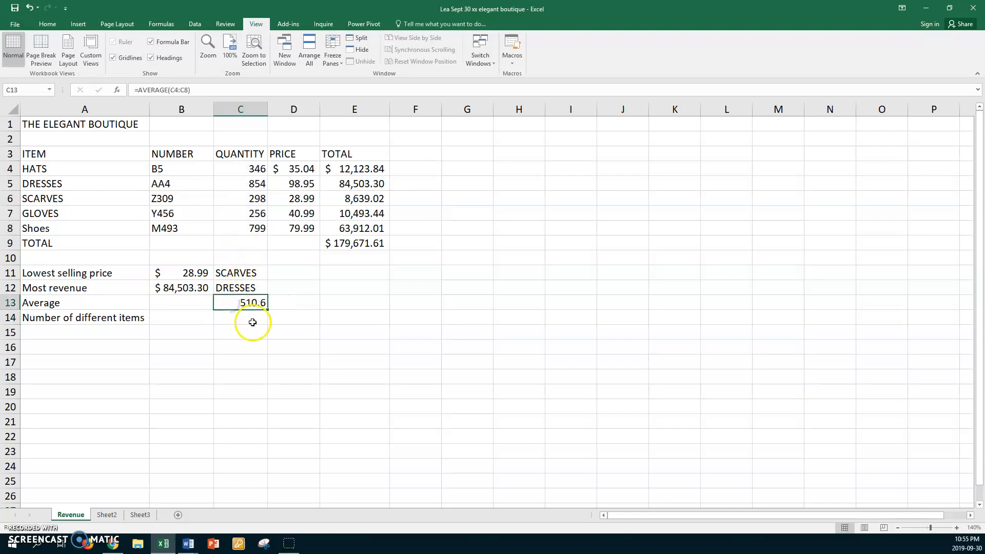
{"action": "left_click_drag", "start_coordinate": [268, 308], "coordinate": [378, 312]}
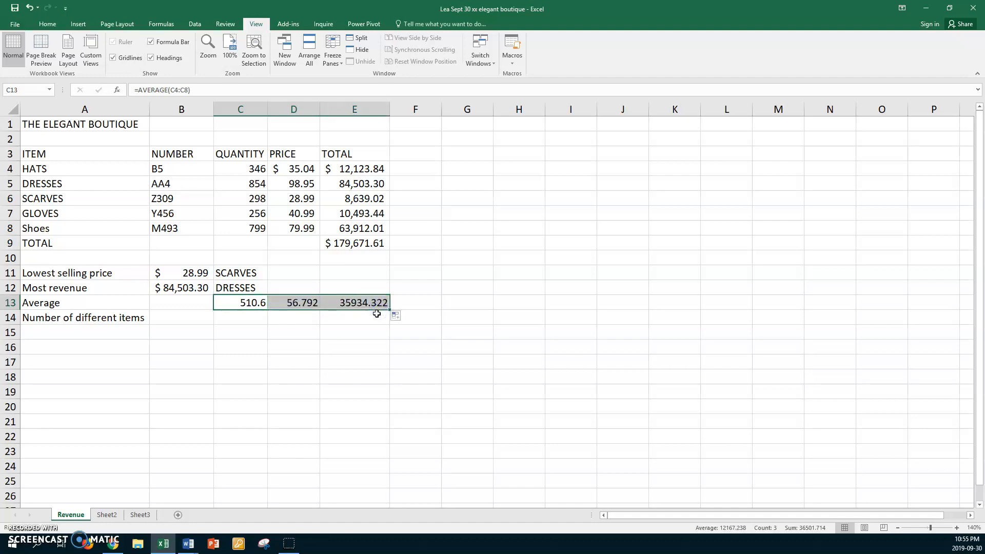
{"action": "left_click", "coordinate": [233, 305]}
{"action": "key", "text": "ctrl+grave"}
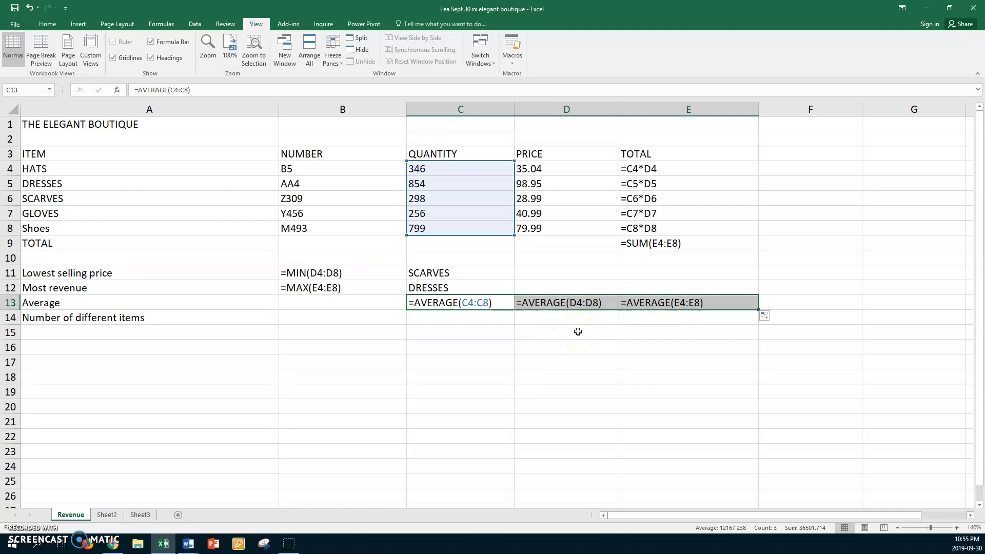
{"action": "key", "text": "ctrl+grave"}
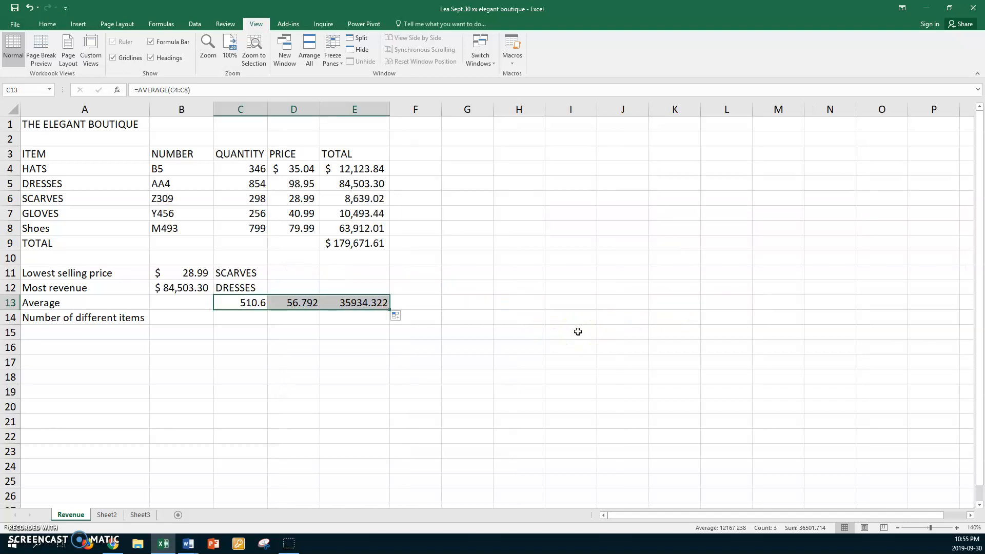
Copy the accounting format of price cell D4 to the averages in D13 and E13 with Format Painter
{"action": "left_click", "coordinate": [300, 169]}
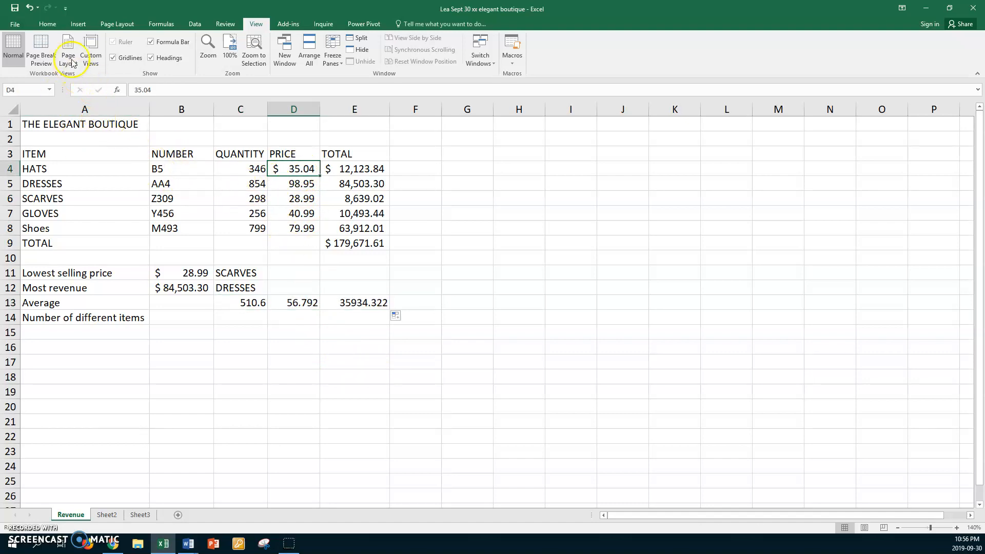
{"action": "left_click", "coordinate": [47, 24]}
{"action": "left_click", "coordinate": [41, 63]}
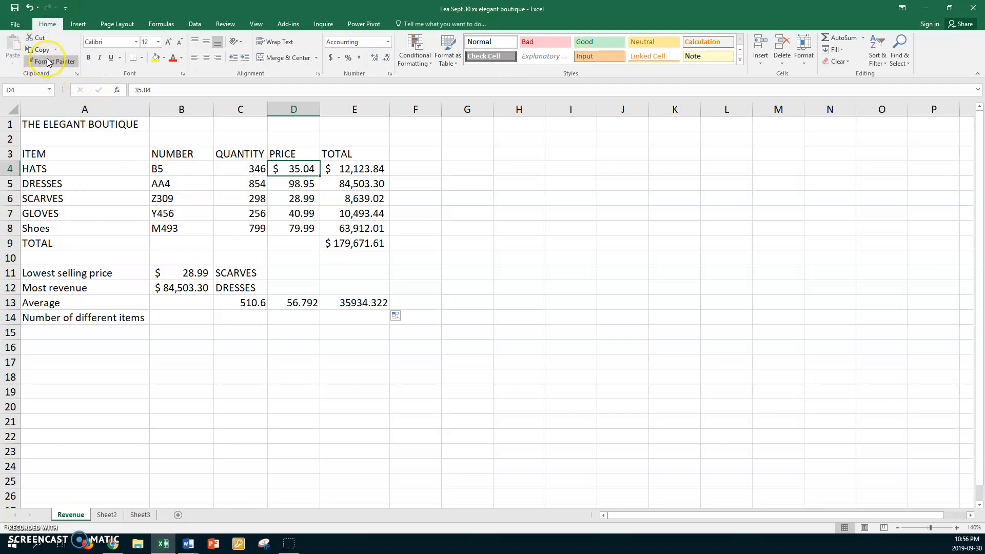
{"action": "left_click", "coordinate": [300, 303]}
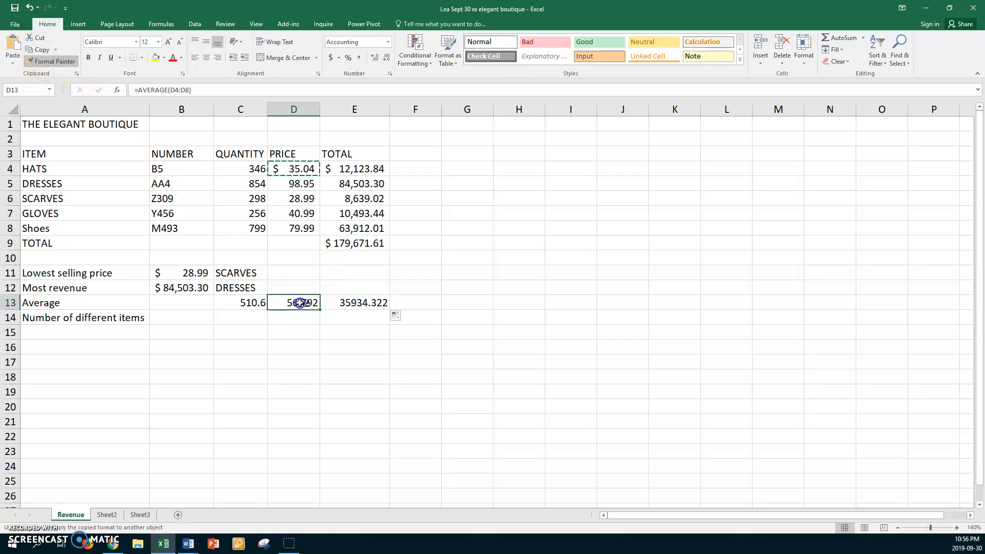
{"action": "left_click", "coordinate": [345, 302]}
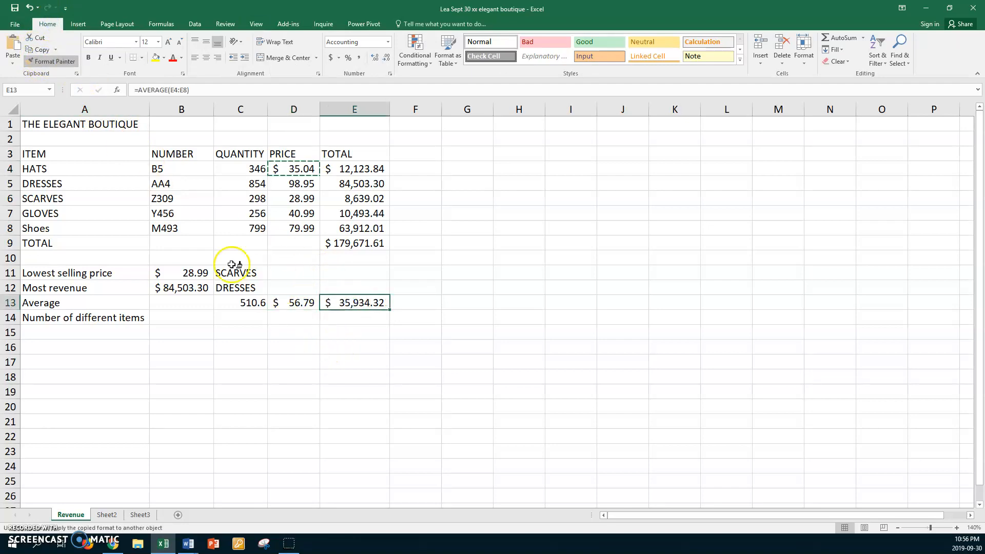
{"action": "left_click", "coordinate": [54, 61]}
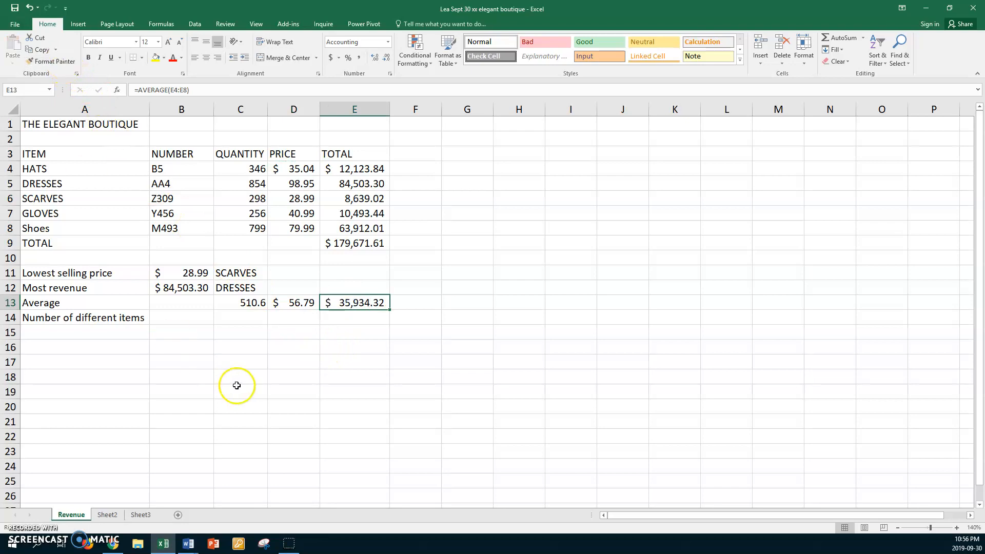
Format the quantities in C4:C8 as Accounting with 0 decimal places and no currency symbol
{"action": "left_click", "coordinate": [231, 302]}
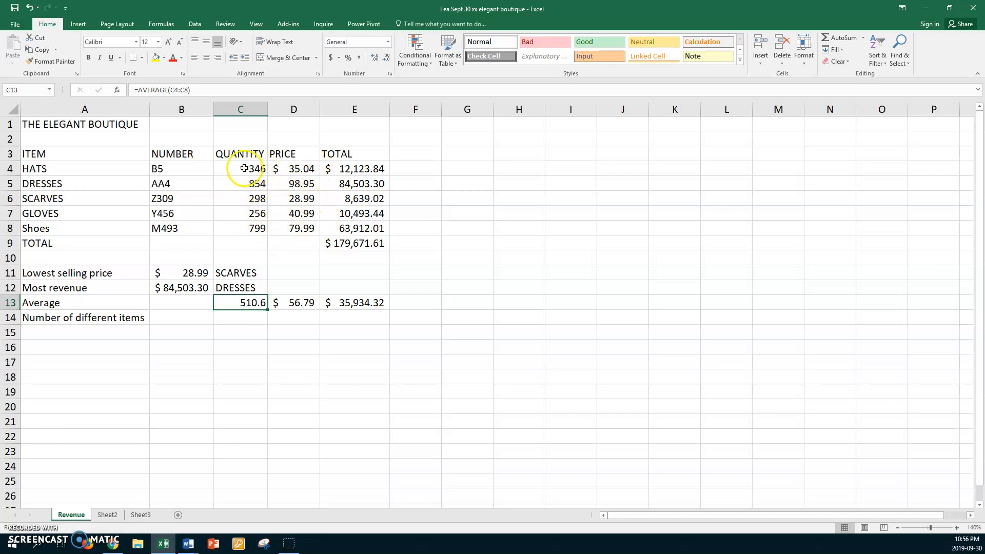
{"action": "left_click_drag", "start_coordinate": [248, 167], "coordinate": [230, 227]}
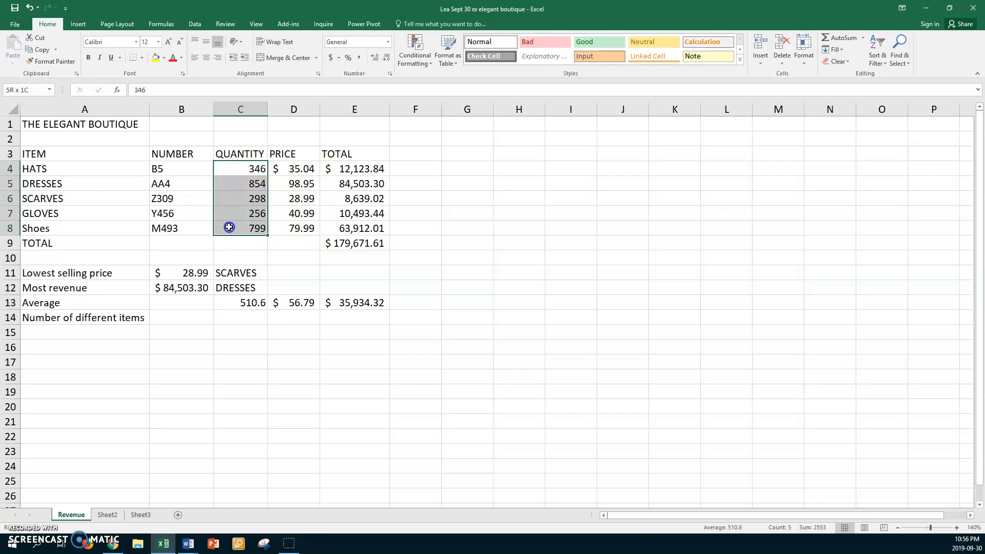
{"action": "right_click", "coordinate": [239, 204]}
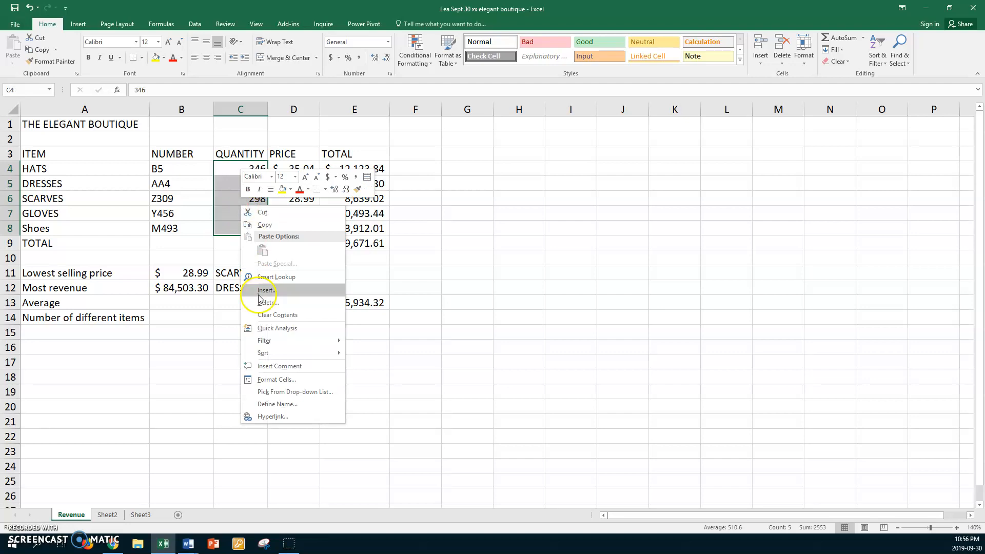
{"action": "left_click", "coordinate": [268, 380]}
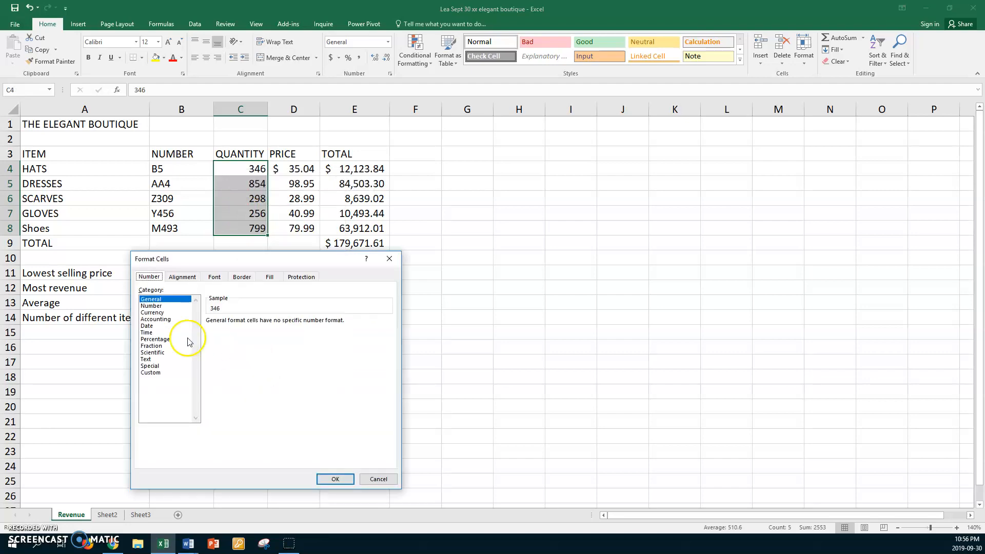
{"action": "left_click", "coordinate": [163, 320]}
{"action": "left_click", "coordinate": [276, 324]}
{"action": "left_click", "coordinate": [276, 324]}
{"action": "left_click", "coordinate": [389, 334]}
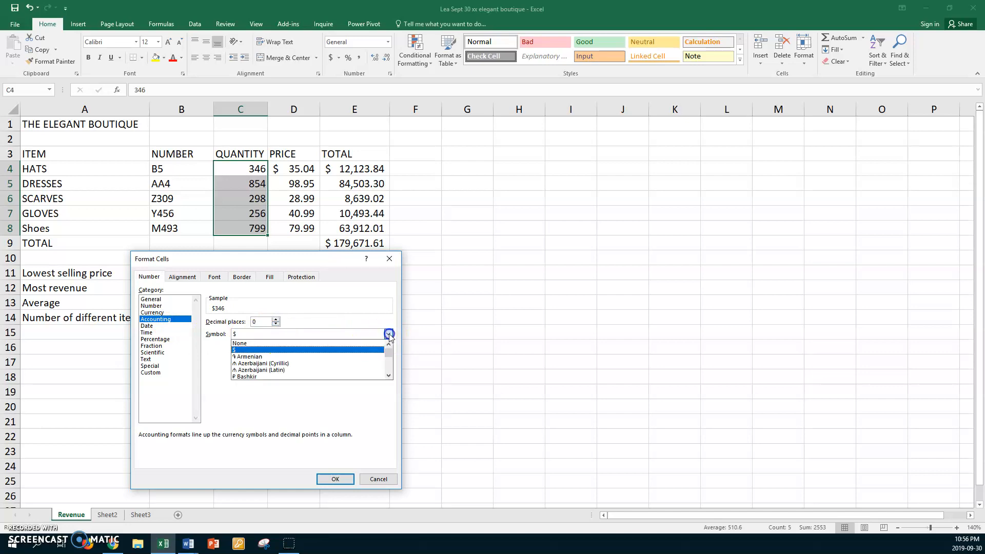
{"action": "left_click", "coordinate": [256, 342]}
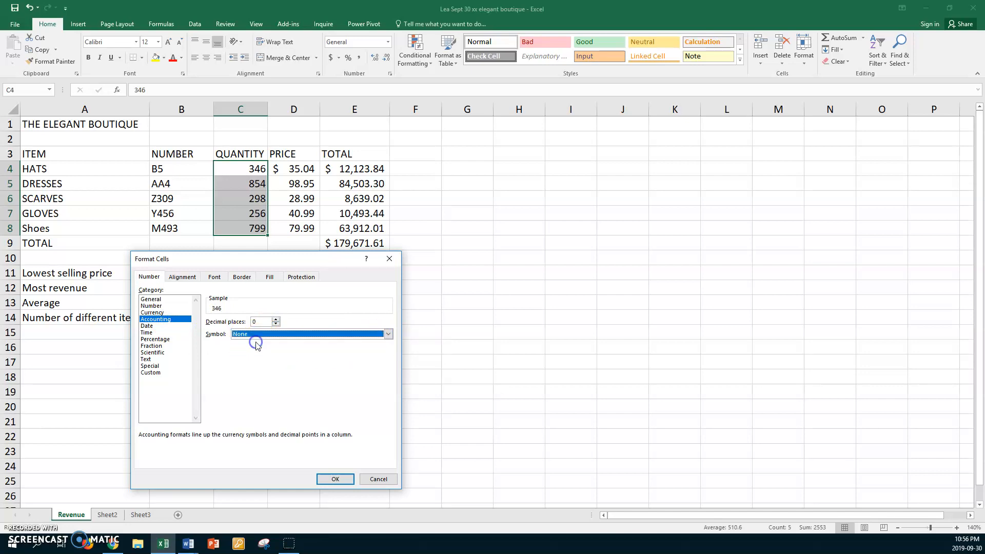
{"action": "left_click", "coordinate": [334, 478]}
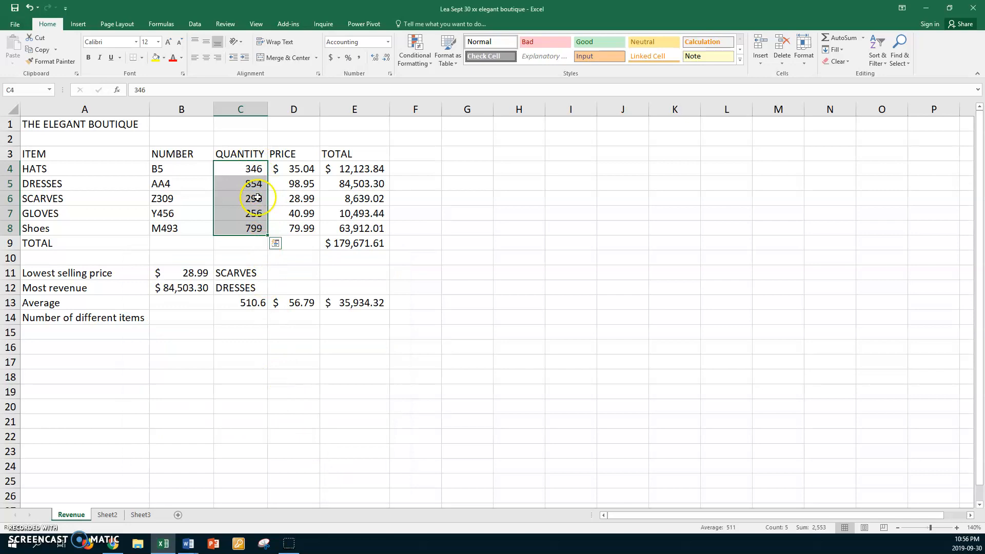
Copy the number format of quantity cell C4 to the average quantity in C13 with Format Painter
{"action": "left_click", "coordinate": [239, 170]}
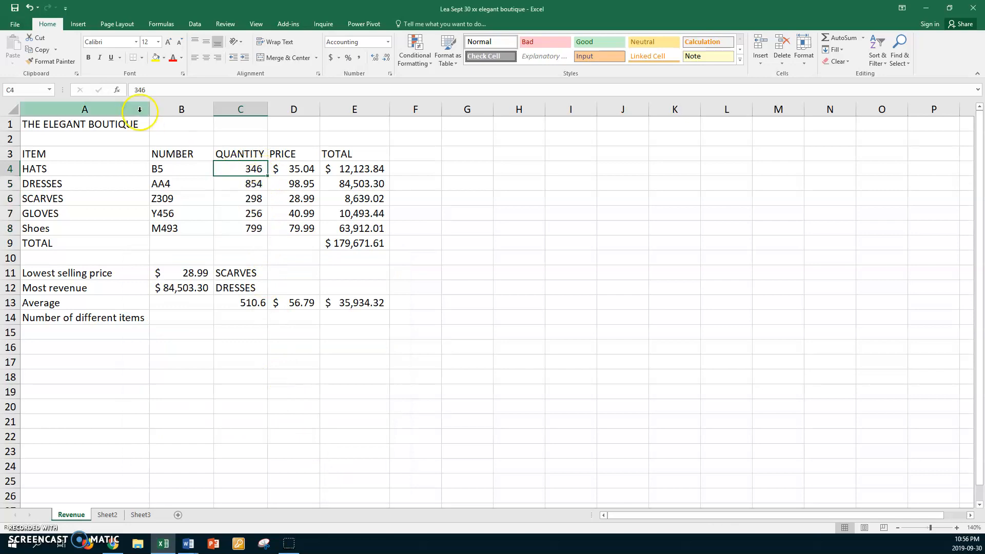
{"action": "left_click", "coordinate": [54, 61]}
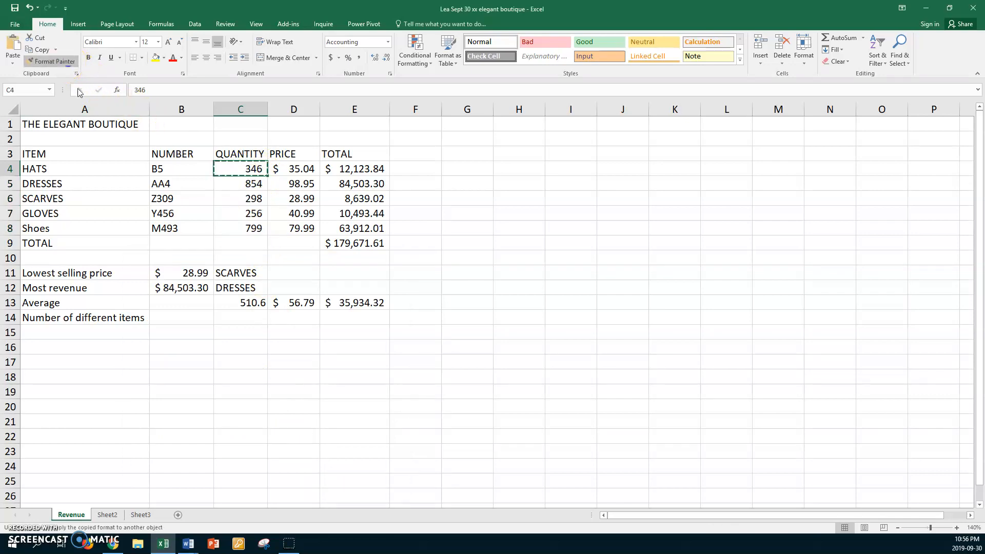
{"action": "left_click", "coordinate": [242, 304]}
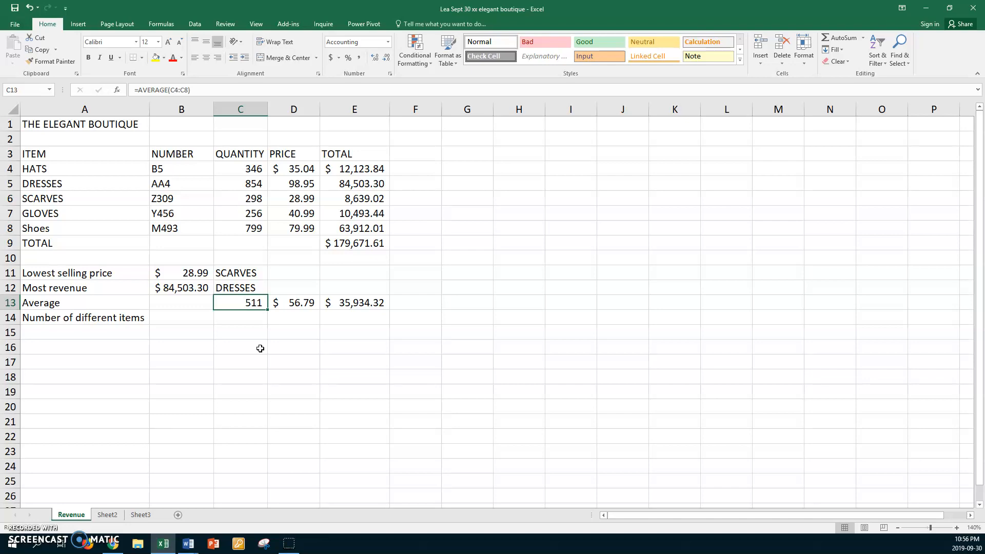
Count the different items in B14 with the formula =COUNTA(A4:A8)
{"action": "left_click", "coordinate": [187, 318]}
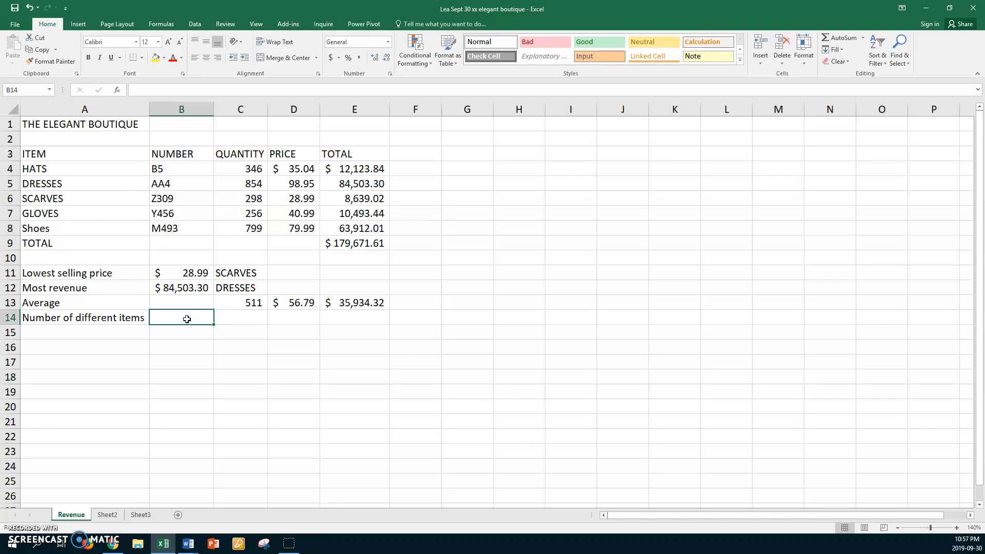
{"action": "type", "text": "=cou"}
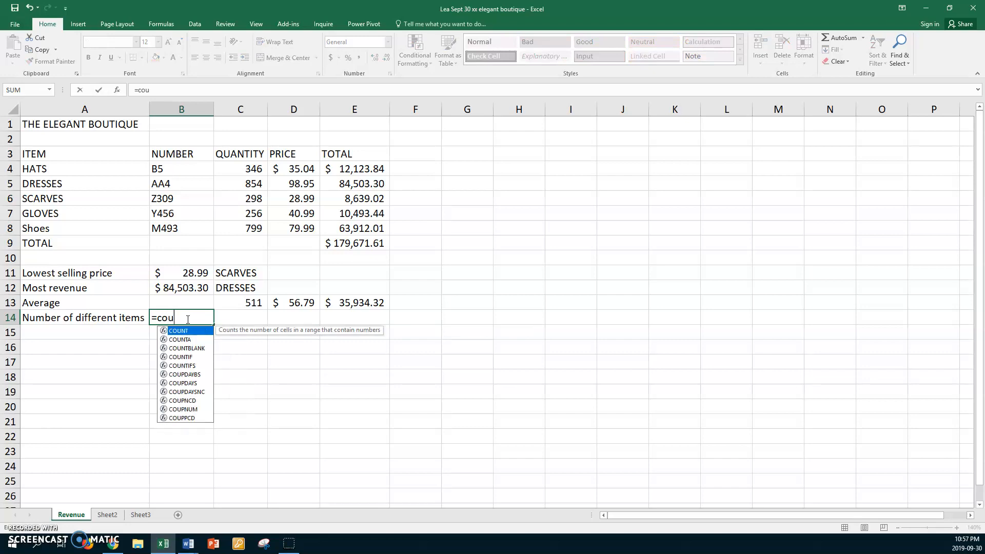
{"action": "type", "text": "nta"}
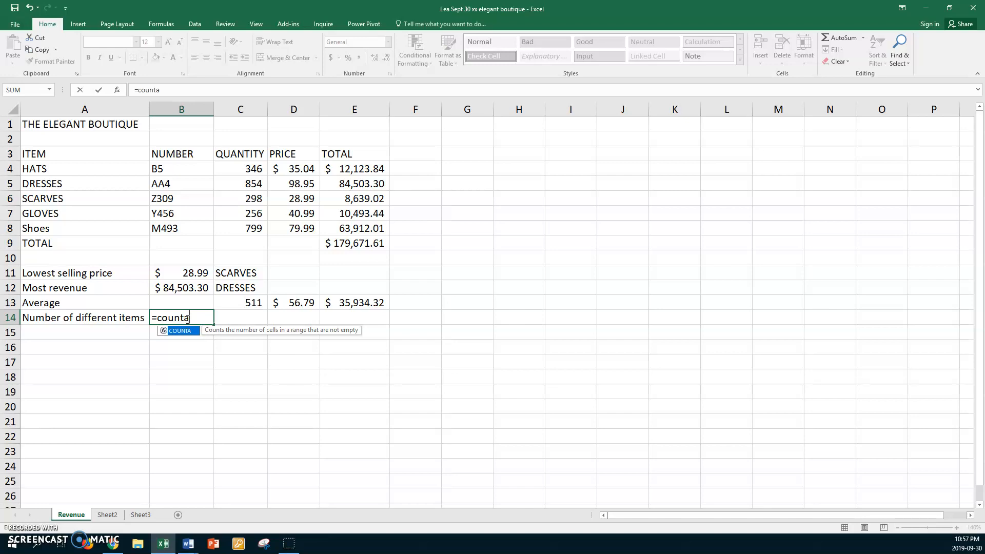
{"action": "type", "text": "("}
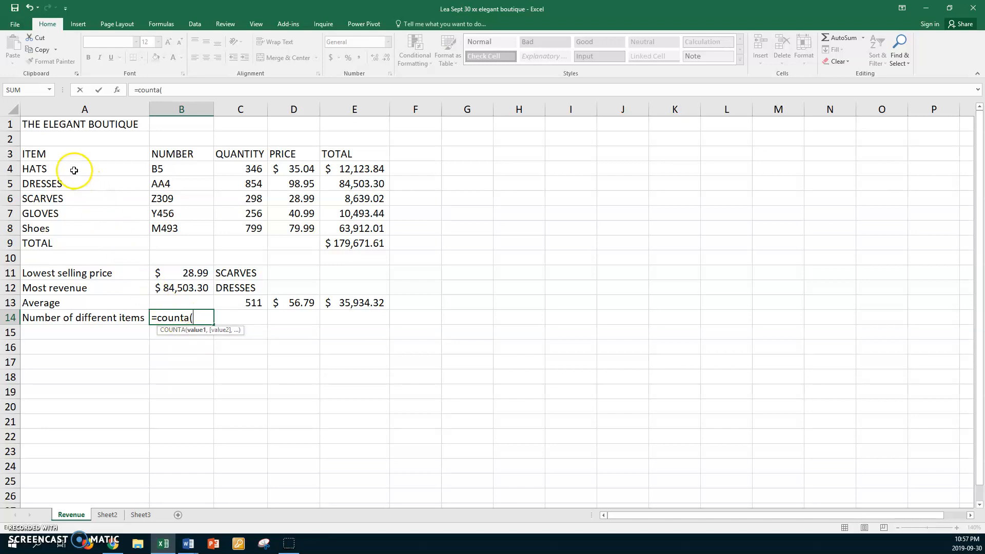
{"action": "left_click_drag", "start_coordinate": [72, 166], "coordinate": [61, 227]}
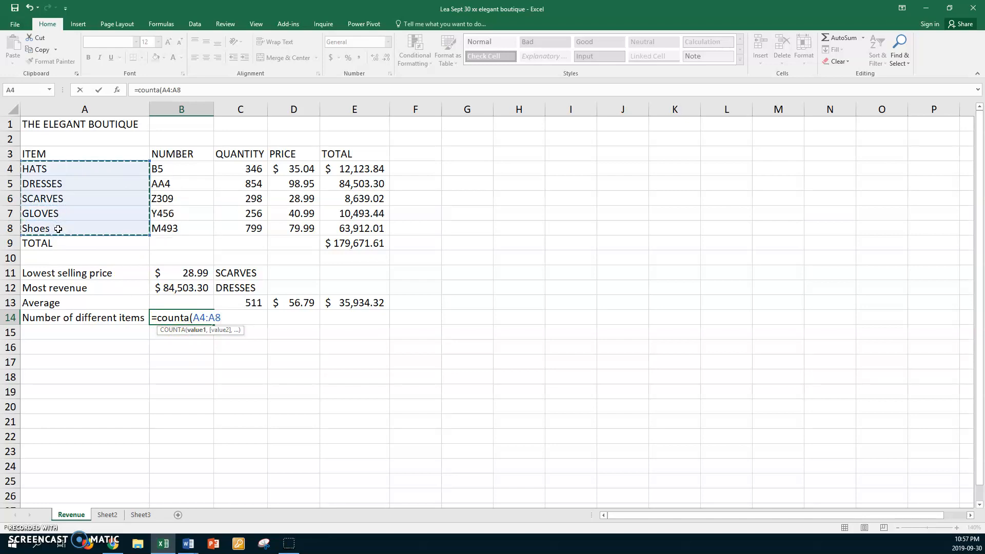
{"action": "key", "text": "Return"}
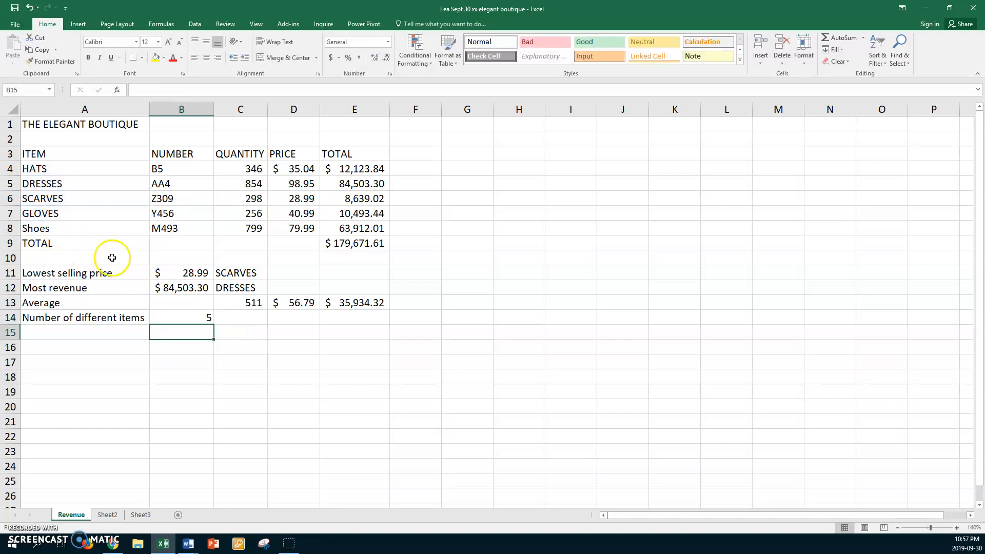
{"action": "left_click", "coordinate": [165, 315]}
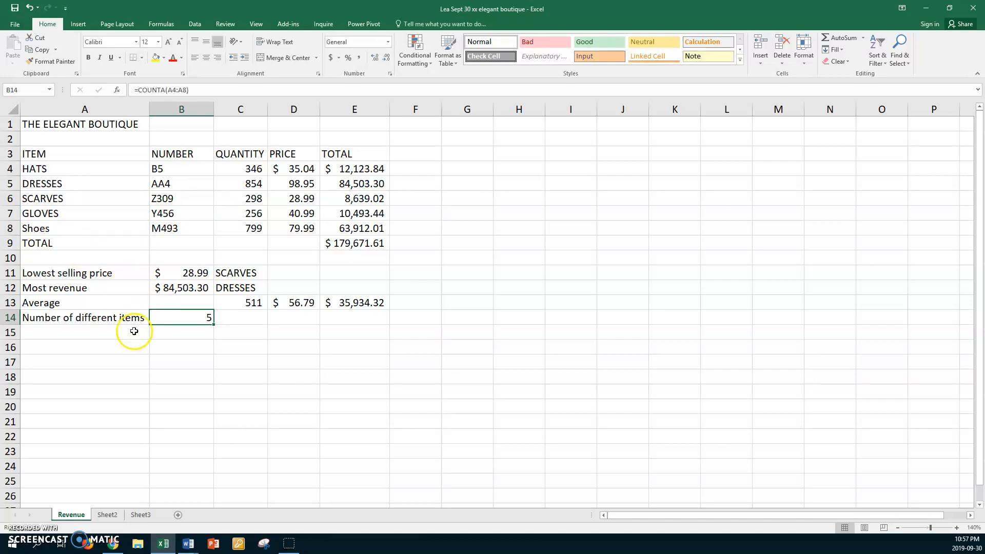
Try the formula =COUNT(A4:A8) in B15 for comparison and clear the cell again
{"action": "left_click", "coordinate": [165, 334]}
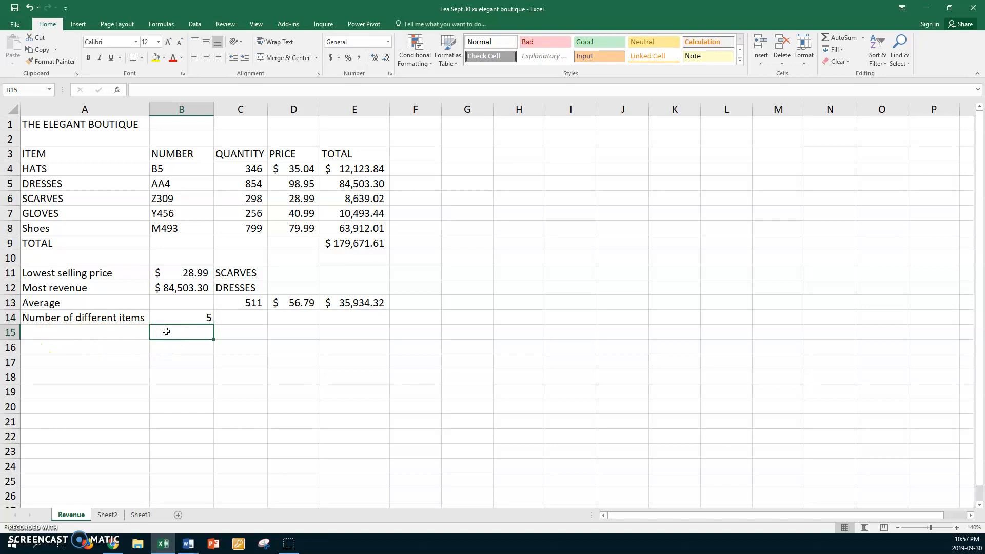
{"action": "type", "text": "=c"}
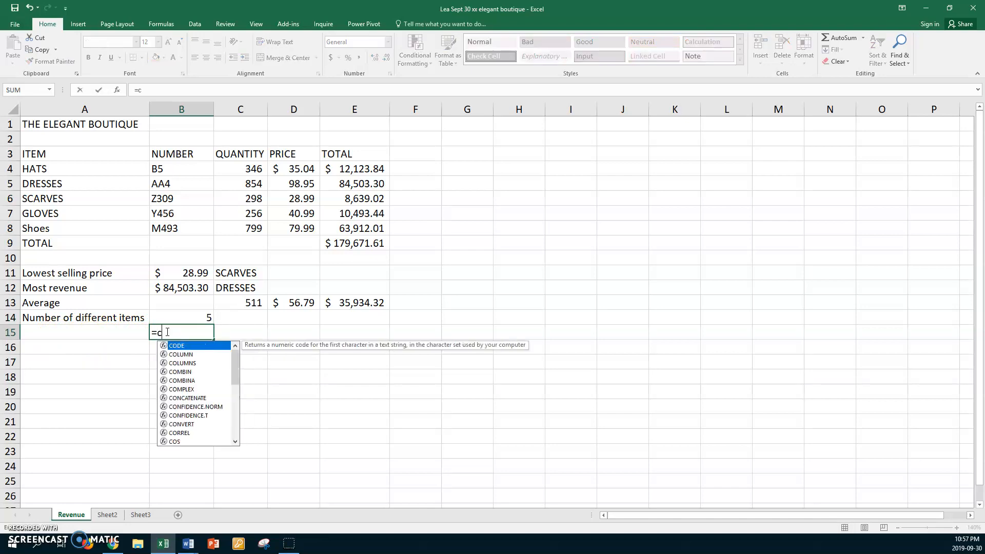
{"action": "type", "text": "ount("}
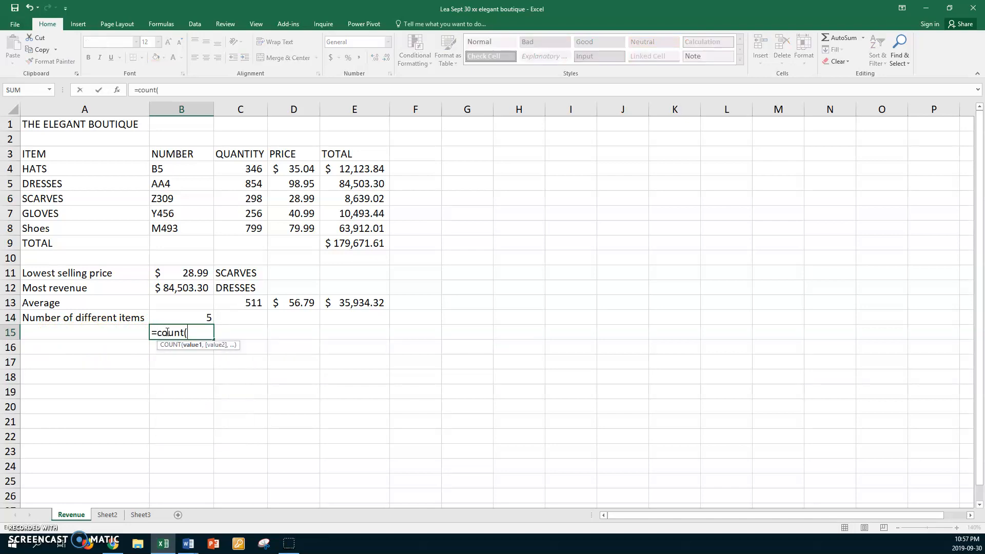
{"action": "left_click", "coordinate": [88, 167]}
{"action": "left_click_drag", "start_coordinate": [87, 168], "coordinate": [75, 229]}
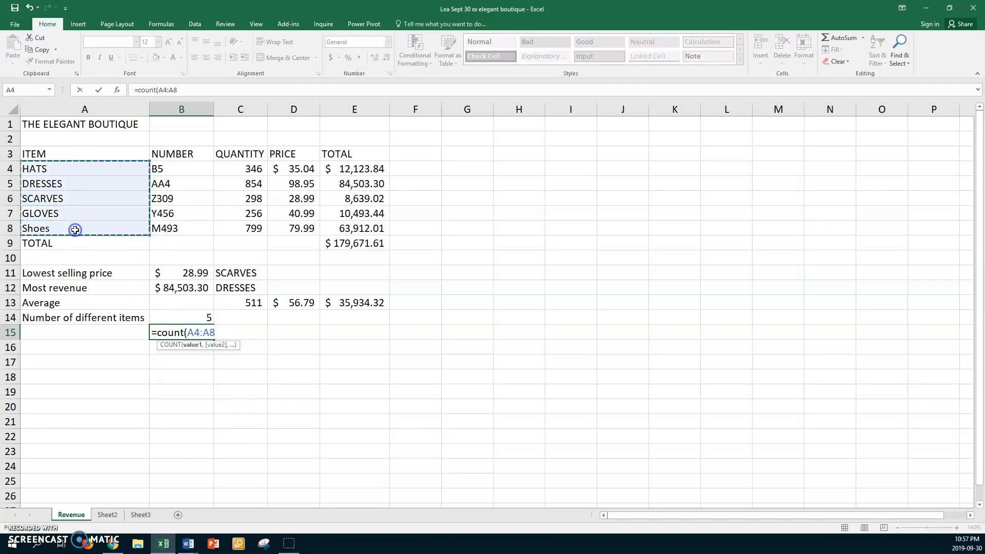
{"action": "type", "text": ")"}
{"action": "key", "text": "Return"}
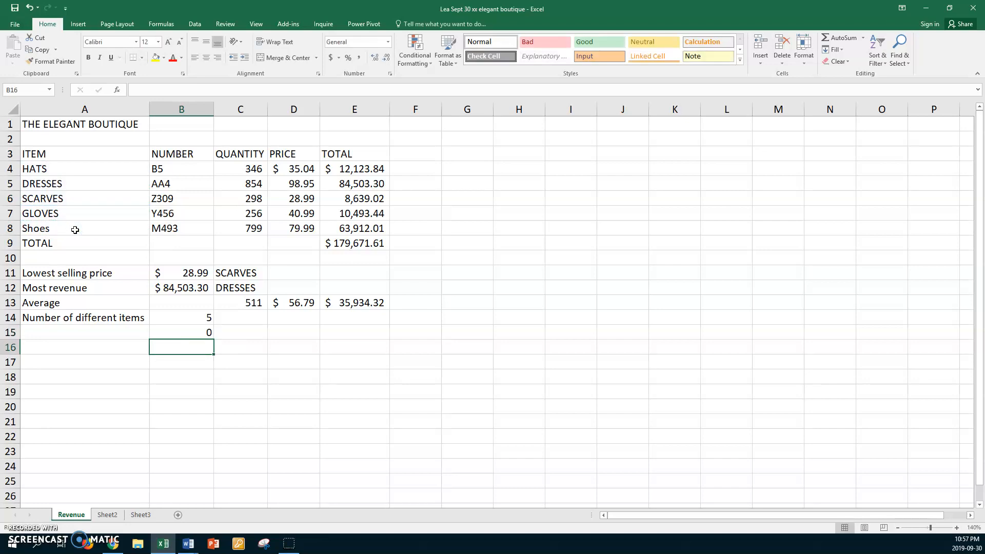
{"action": "left_click", "coordinate": [162, 331]}
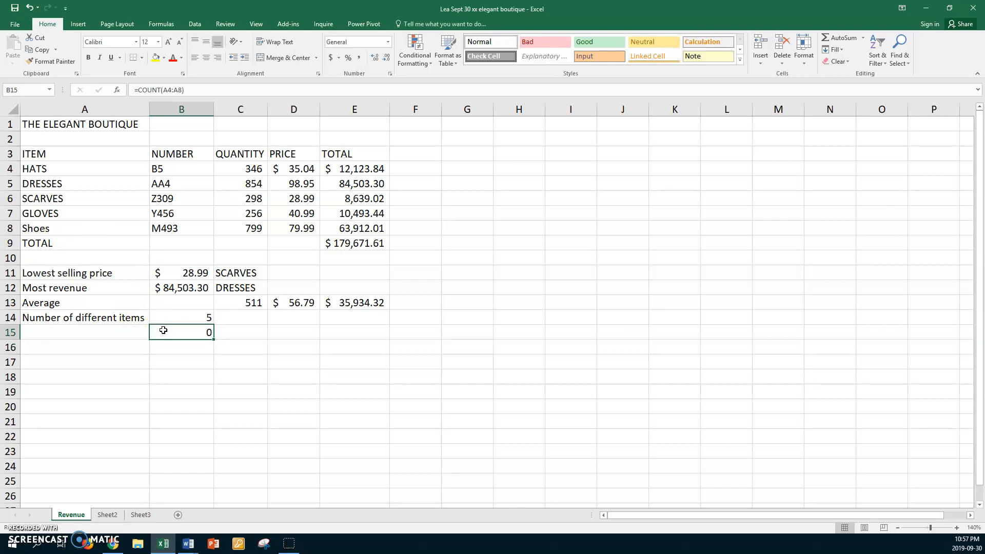
{"action": "left_click", "coordinate": [169, 334]}
{"action": "key", "text": "Delete"}
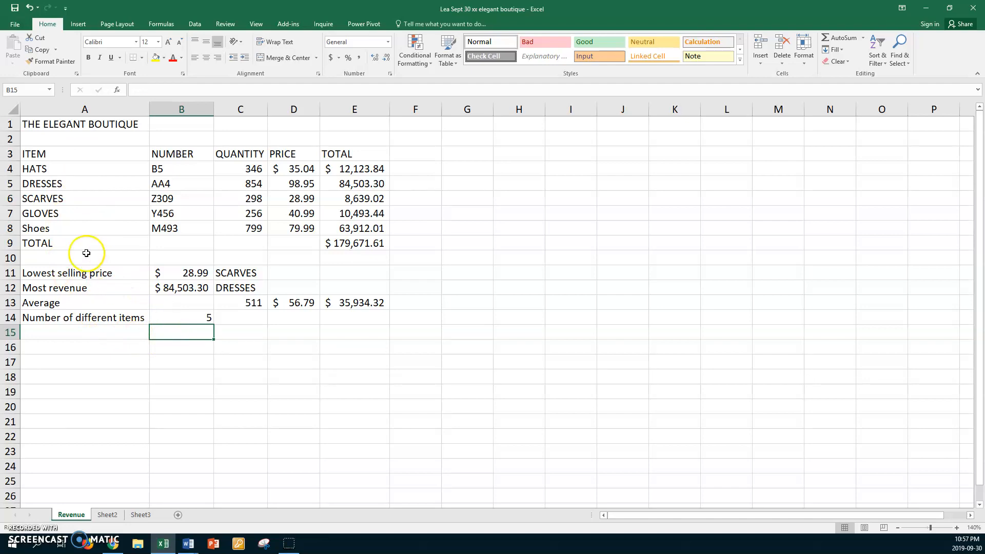
Replace the item name in A8 with the uppercase SHOES
{"action": "left_click", "coordinate": [55, 228]}
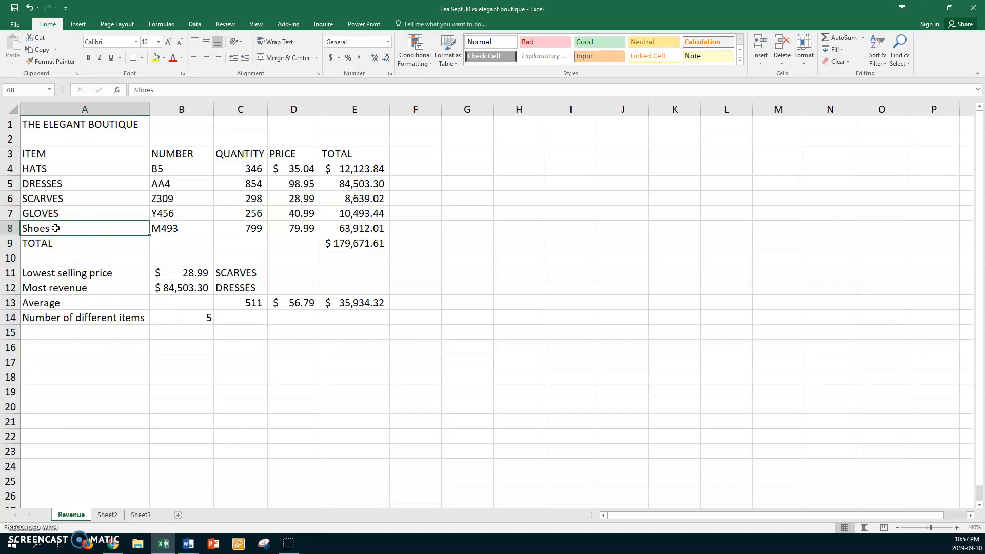
{"action": "type", "text": "SHOES"}
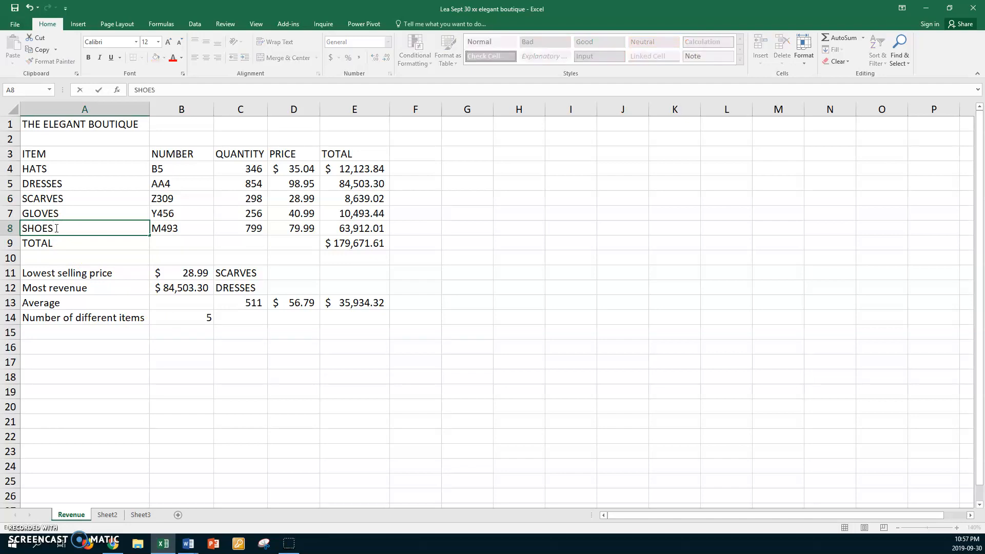
{"action": "key", "text": "Return"}
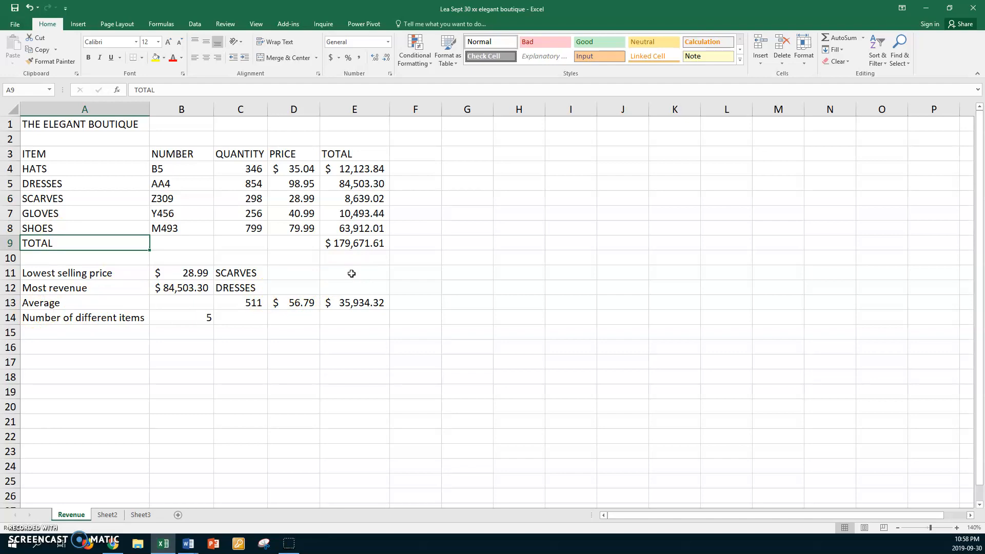
Add the column heading PERCENT in F3
{"action": "left_click", "coordinate": [409, 170]}
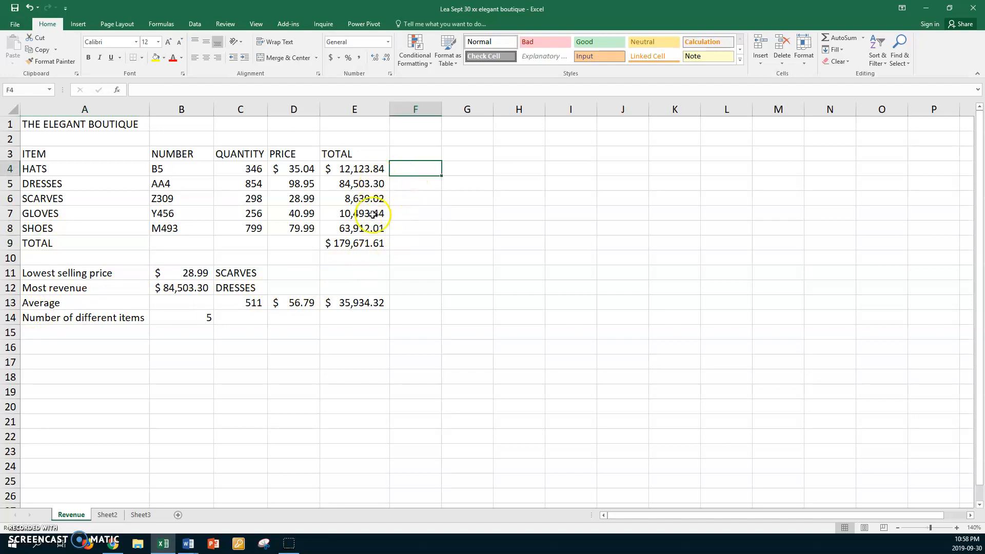
{"action": "left_click", "coordinate": [399, 155]}
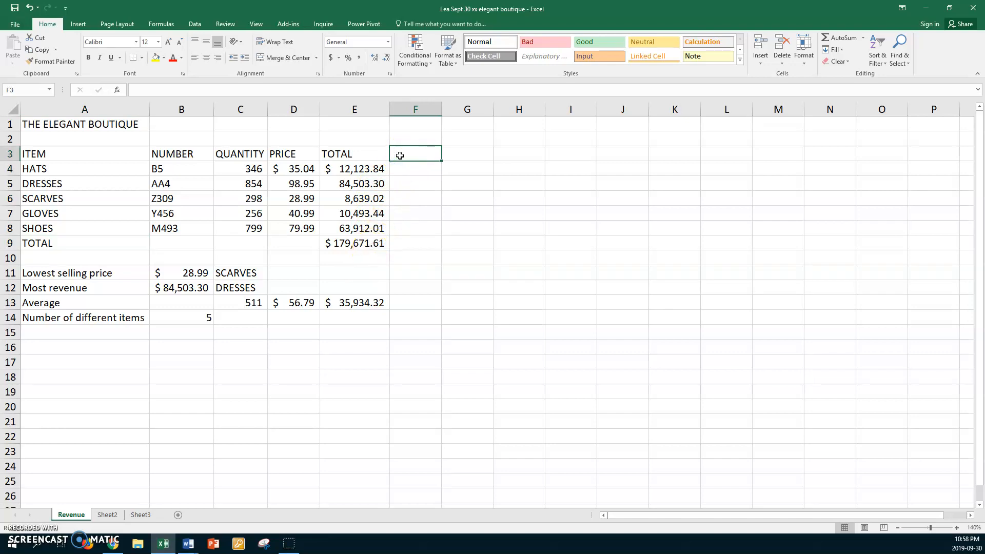
{"action": "type", "text": "PERCENT"}
{"action": "key", "text": "Return"}
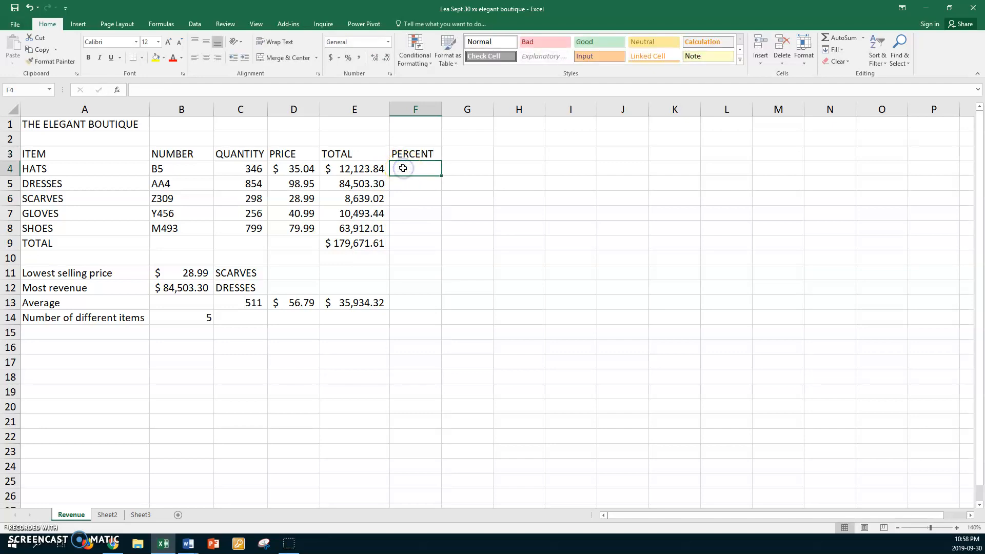
Calculate the HATS share of total revenue in F4 with =E4/$E$9, using an absolute reference to the total
{"action": "type", "text": "="}
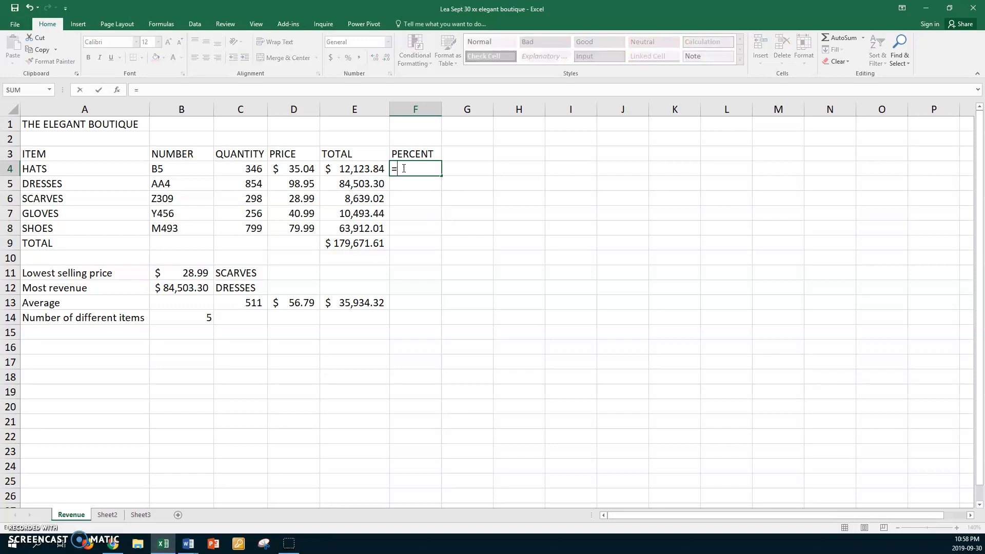
{"action": "left_click", "coordinate": [367, 166]}
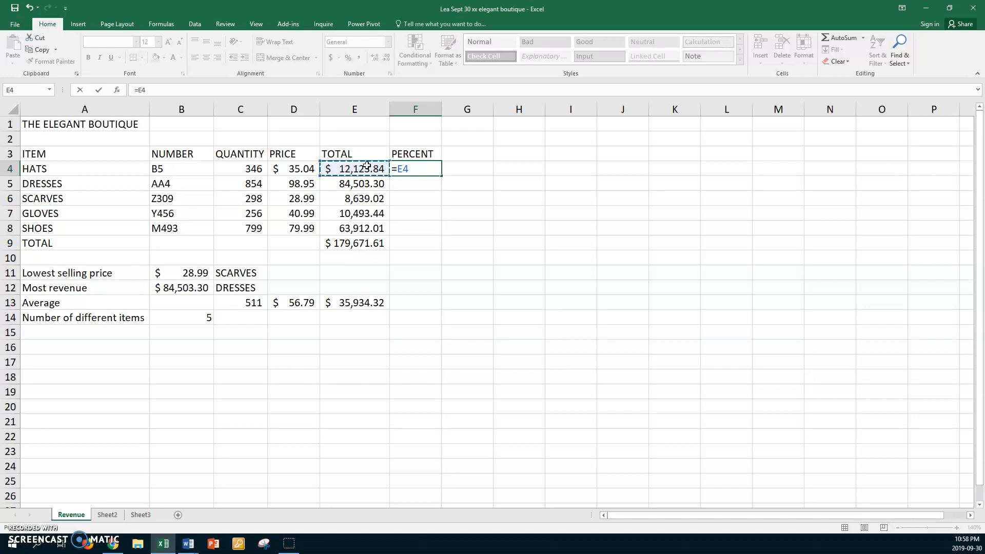
{"action": "type", "text": "/"}
{"action": "left_click", "coordinate": [355, 244]}
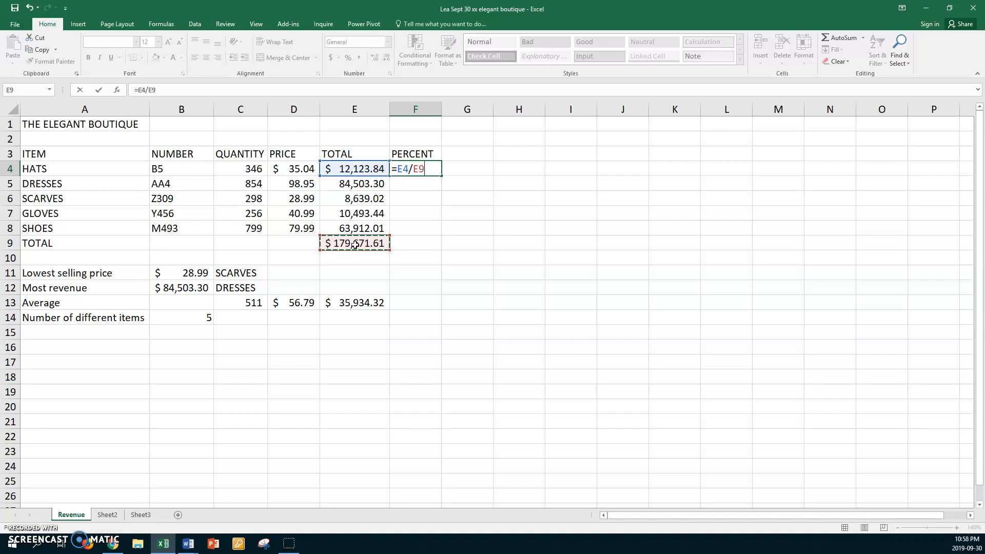
{"action": "key", "text": "F4"}
{"action": "key", "text": "Return"}
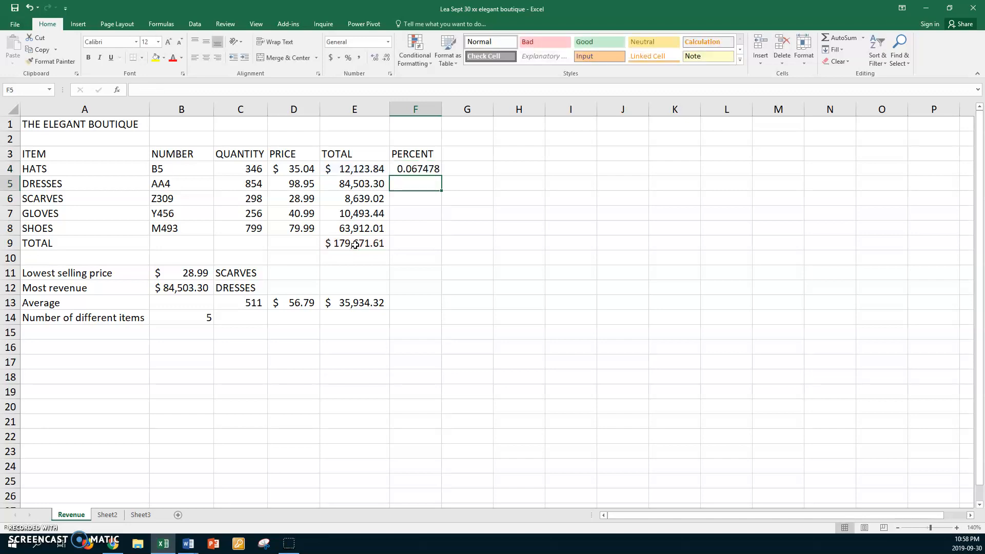
Fill the percent formula from F4 down to F9 and format the range as percentages with two decimal places
{"action": "left_click", "coordinate": [418, 168]}
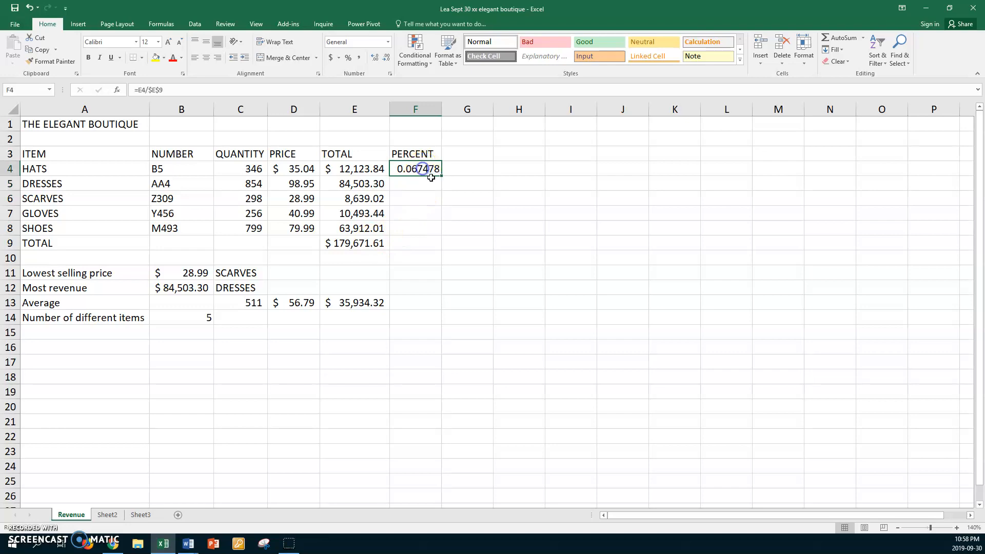
{"action": "left_click_drag", "start_coordinate": [441, 175], "coordinate": [437, 246]}
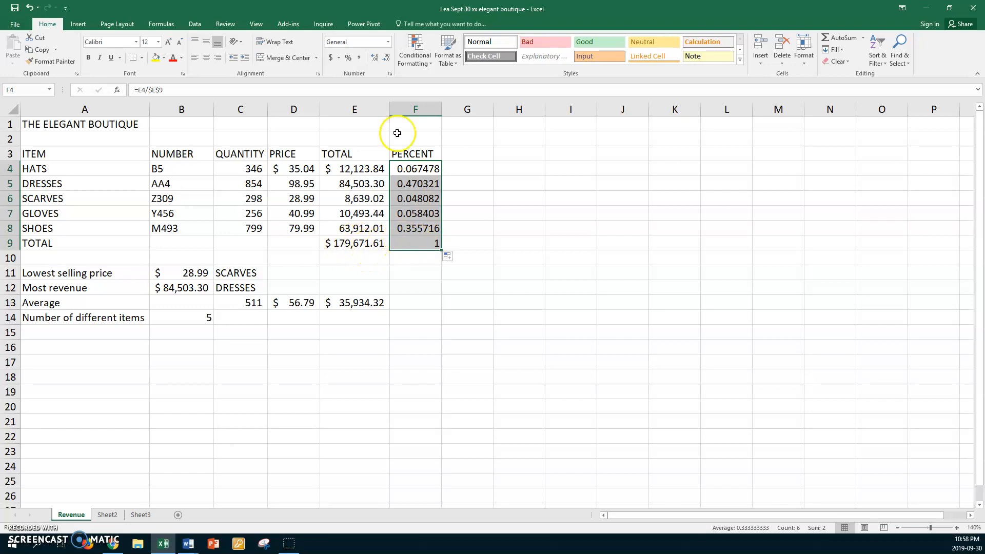
{"action": "left_click", "coordinate": [348, 59]}
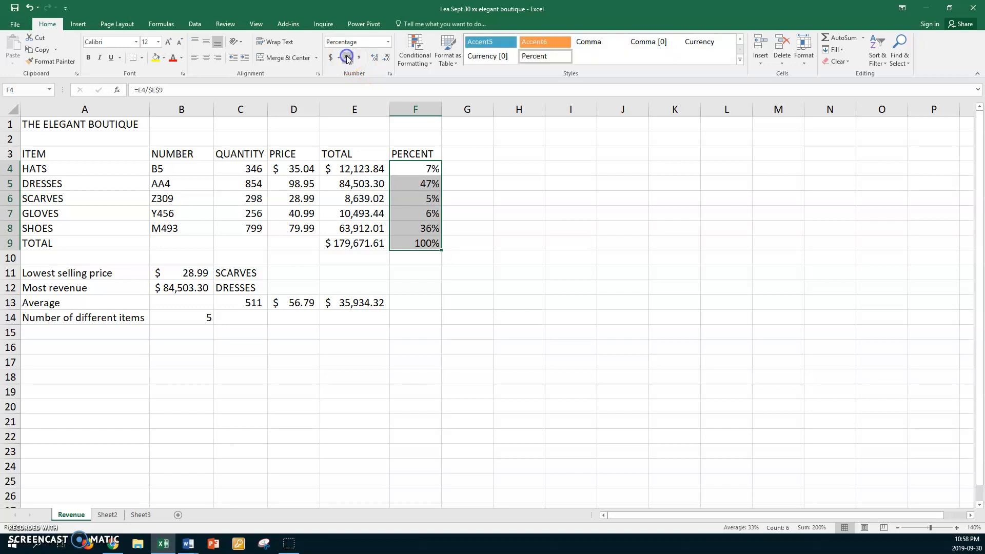
{"action": "double_click", "coordinate": [375, 58]}
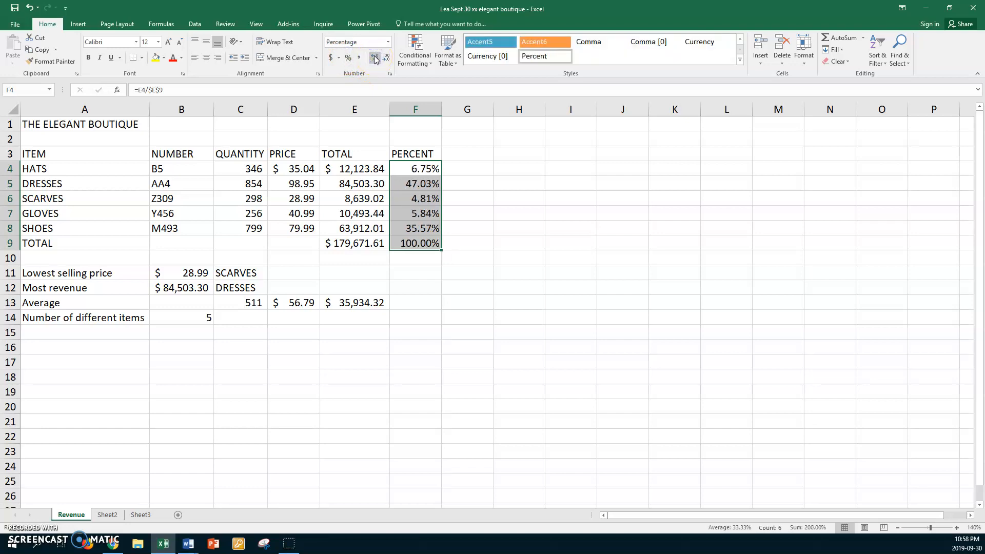
Show all formulas, check the relative and absolute references in F5:F9, and return to the normal value display
{"action": "key", "text": "ctrl+grave"}
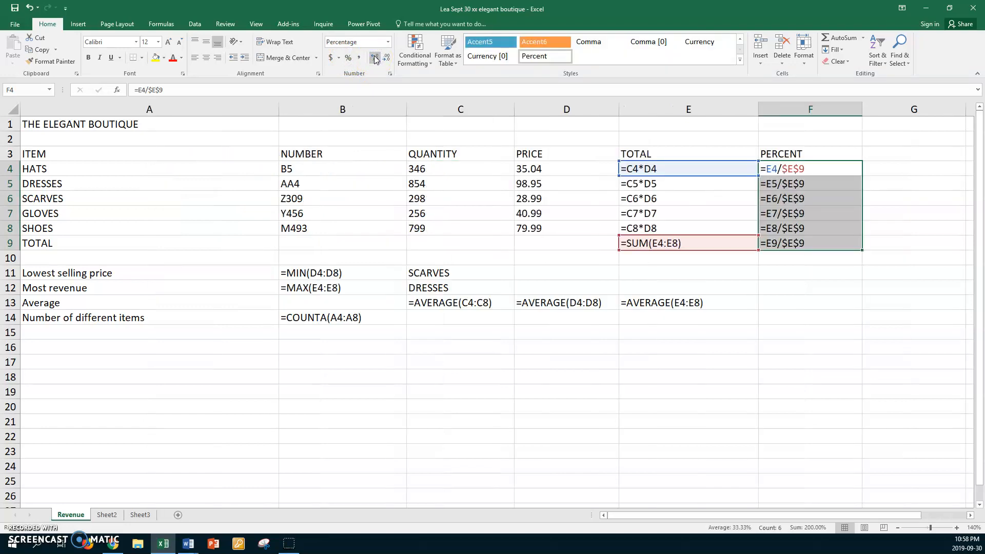
{"action": "left_click", "coordinate": [820, 183]}
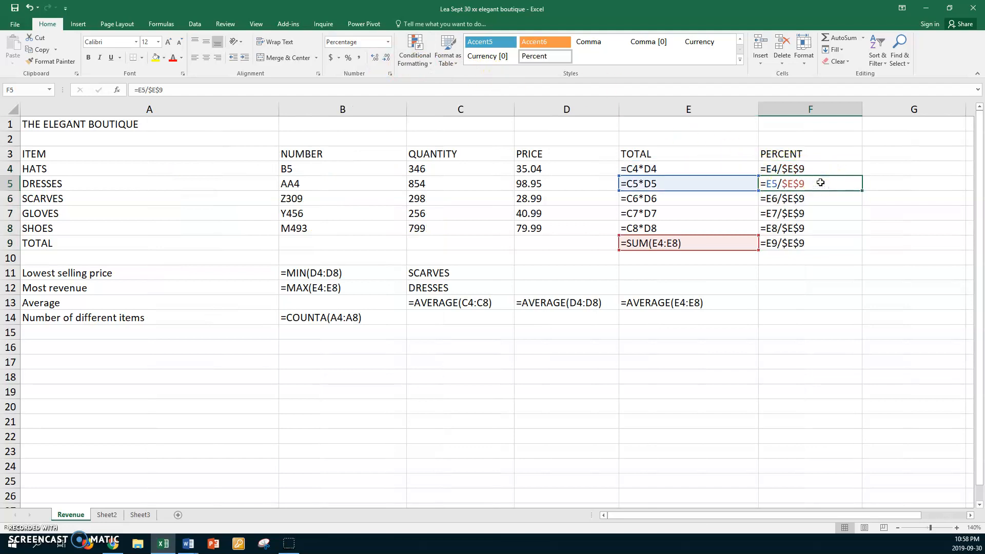
{"action": "left_click", "coordinate": [820, 199]}
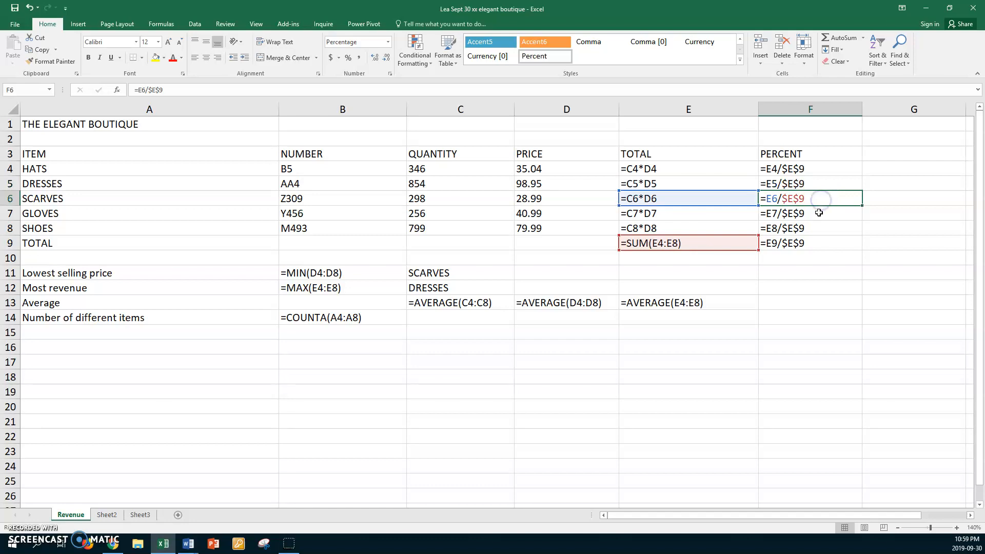
{"action": "left_click", "coordinate": [819, 212]}
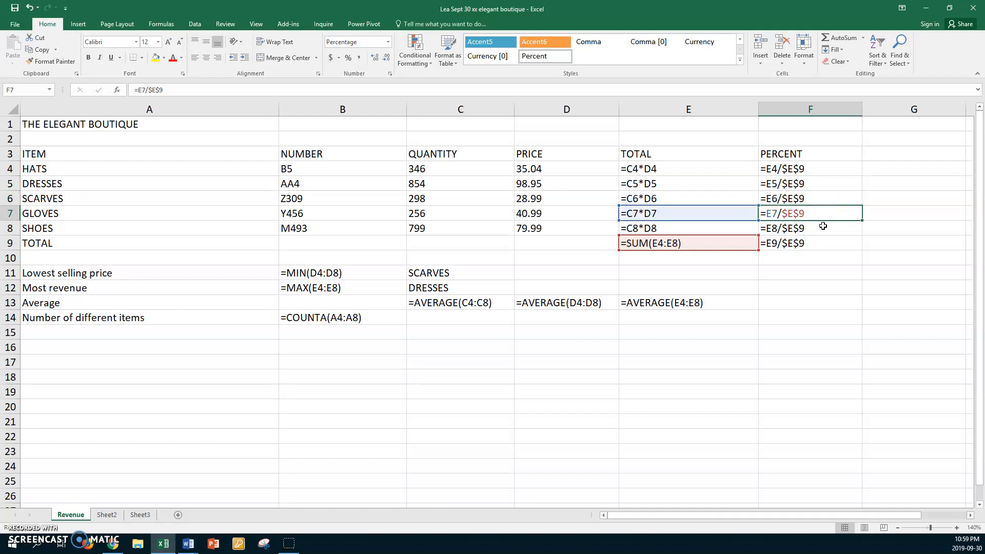
{"action": "left_click", "coordinate": [822, 225]}
{"action": "left_click", "coordinate": [821, 242]}
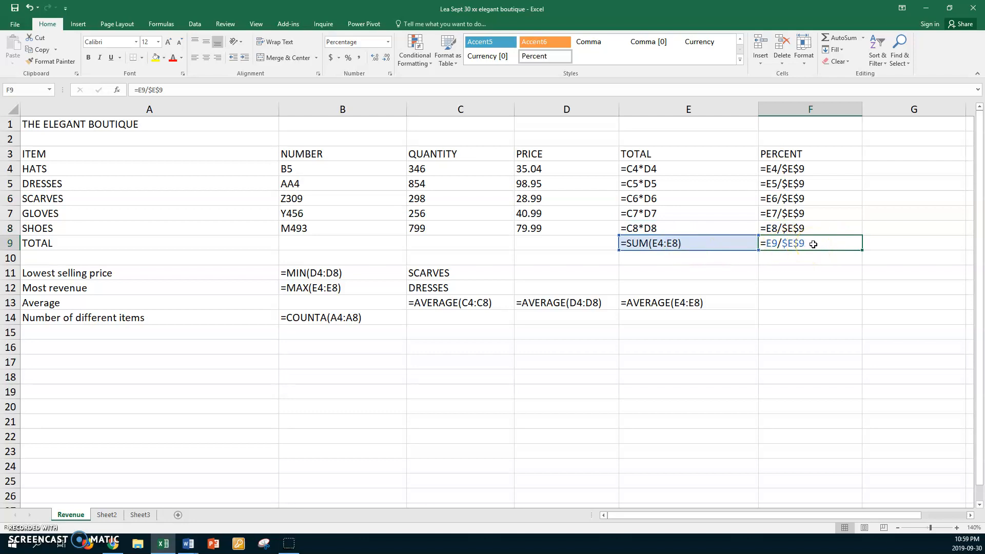
{"action": "key", "text": "ctrl+grave"}
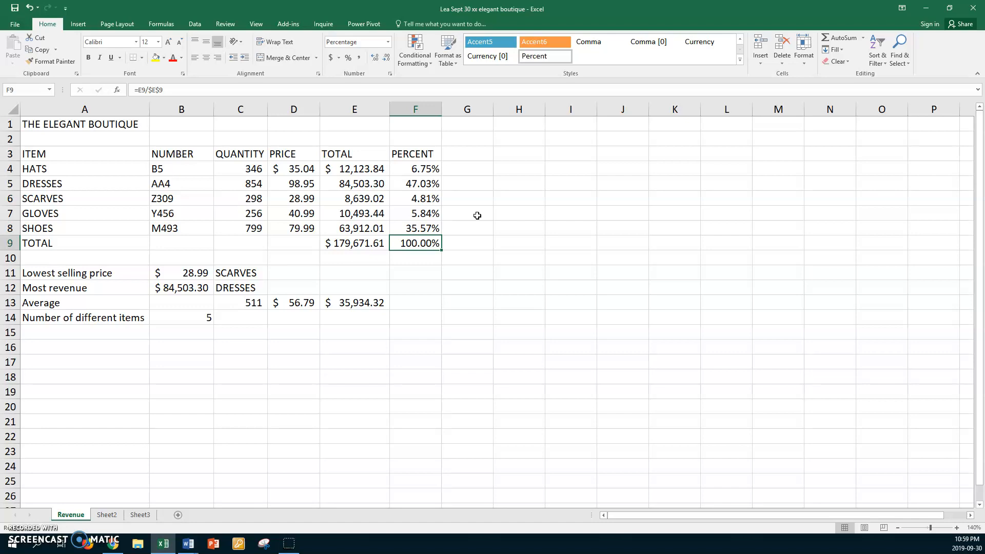
Add the column heading INCREASE in G3
{"action": "left_click", "coordinate": [472, 155]}
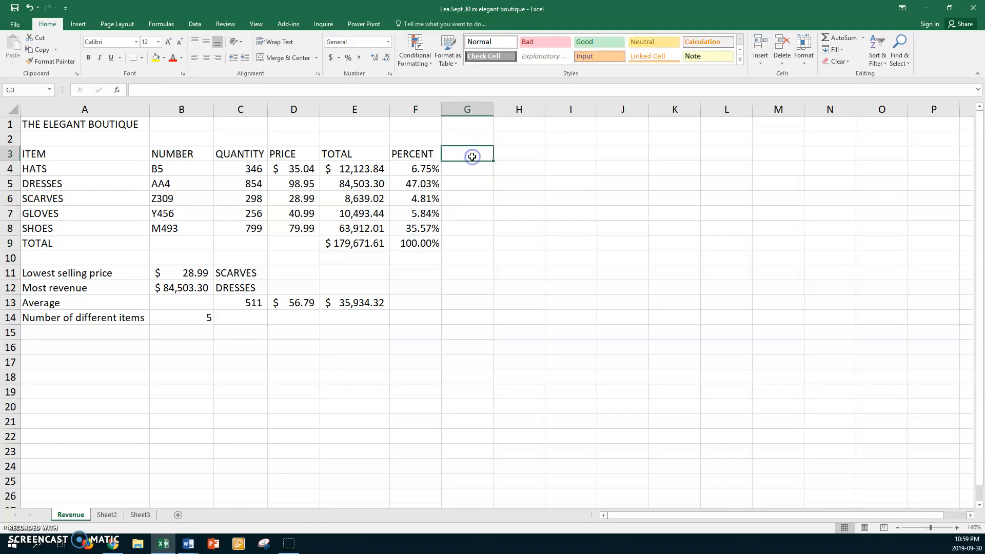
{"action": "type", "text": "INCREASE"}
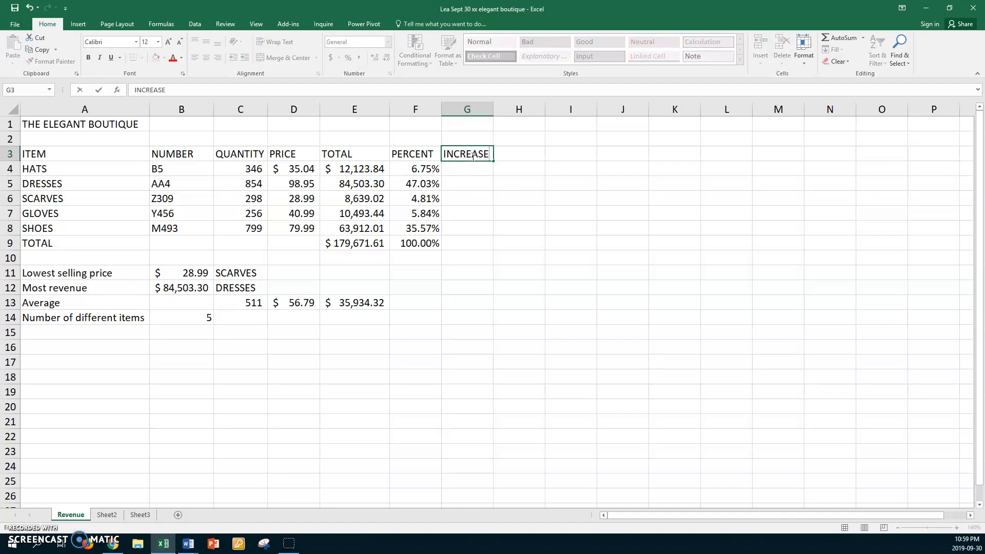
{"action": "key", "text": "Return"}
Copy the INCREASE heading from G3 to A16 as a label and enter 10% beside it in B16
{"action": "left_click", "coordinate": [473, 155]}
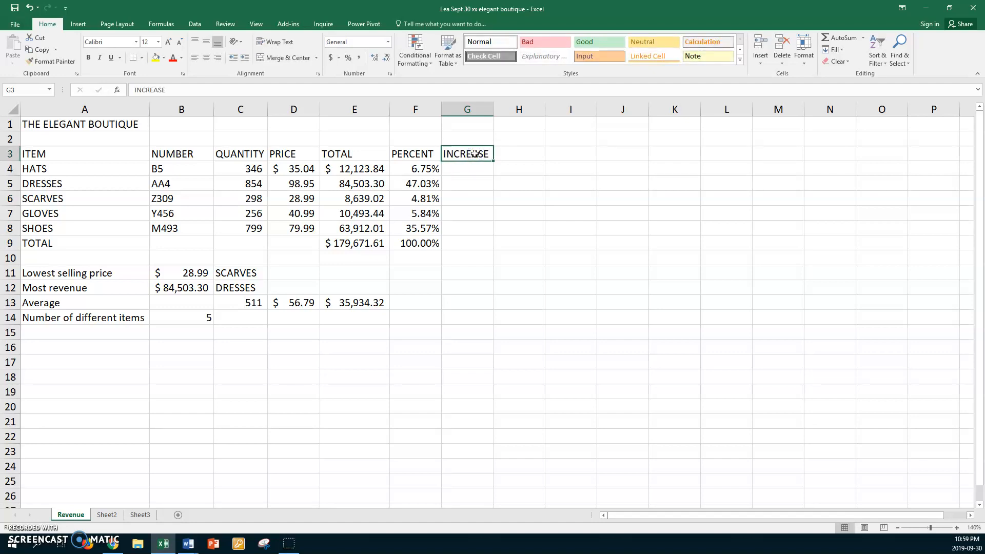
{"action": "key", "text": "ctrl+c"}
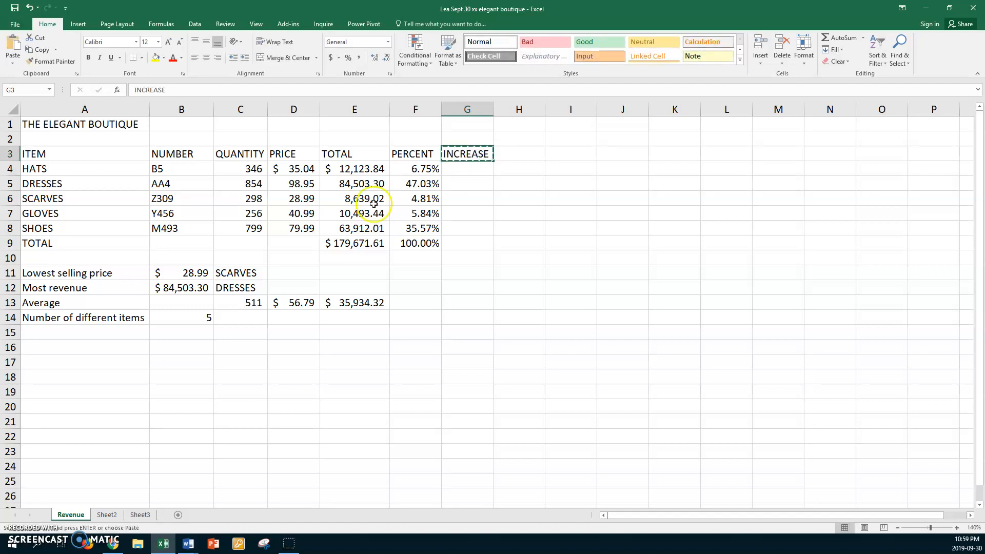
{"action": "left_click", "coordinate": [54, 360]}
{"action": "left_click", "coordinate": [58, 349]}
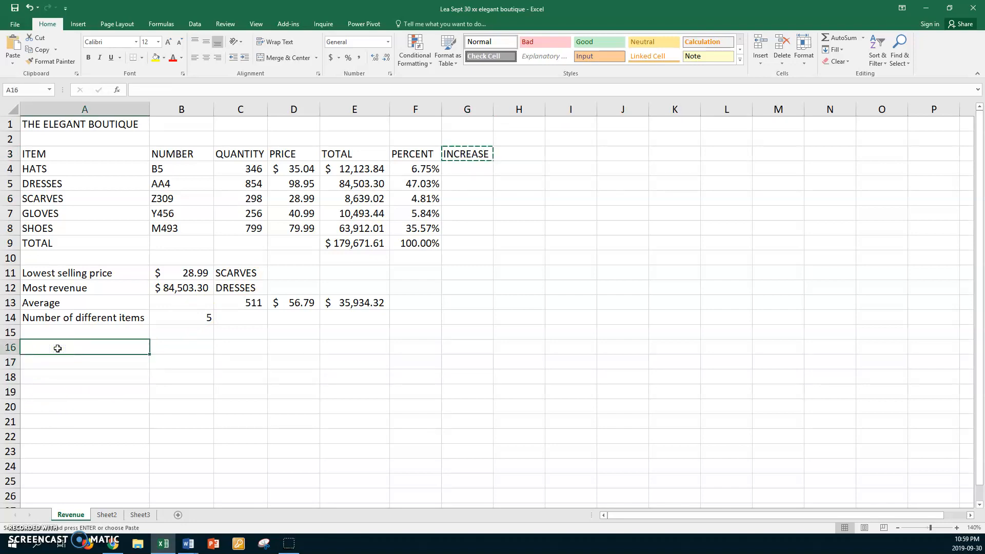
{"action": "key", "text": "ctrl+v"}
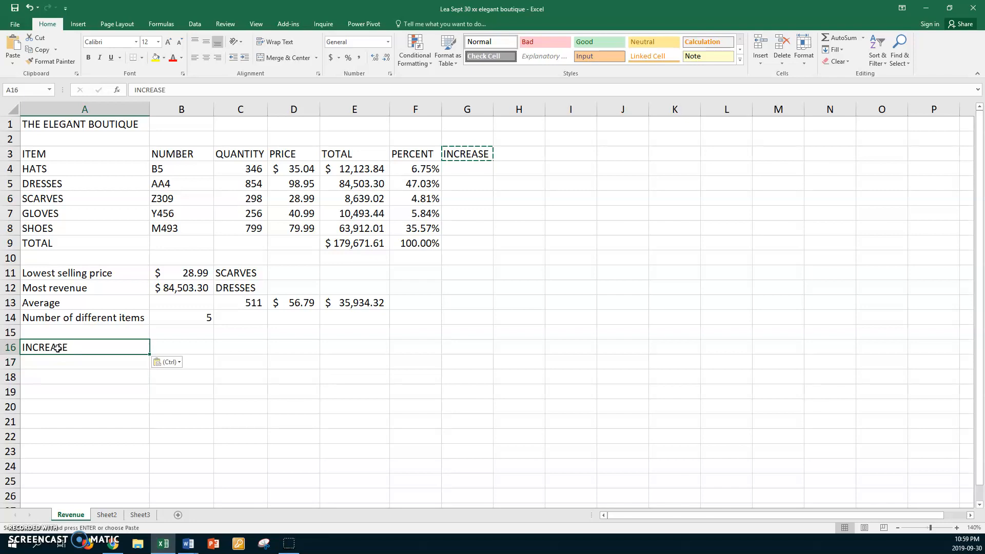
{"action": "left_click", "coordinate": [169, 348]}
{"action": "type", "text": "1"}
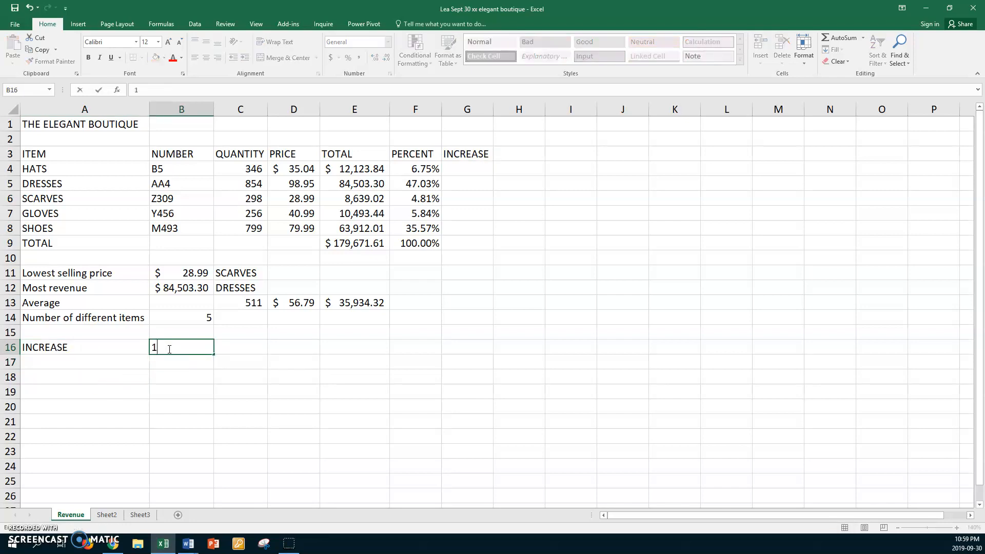
{"action": "type", "text": "0%"}
{"action": "key", "text": "Return"}
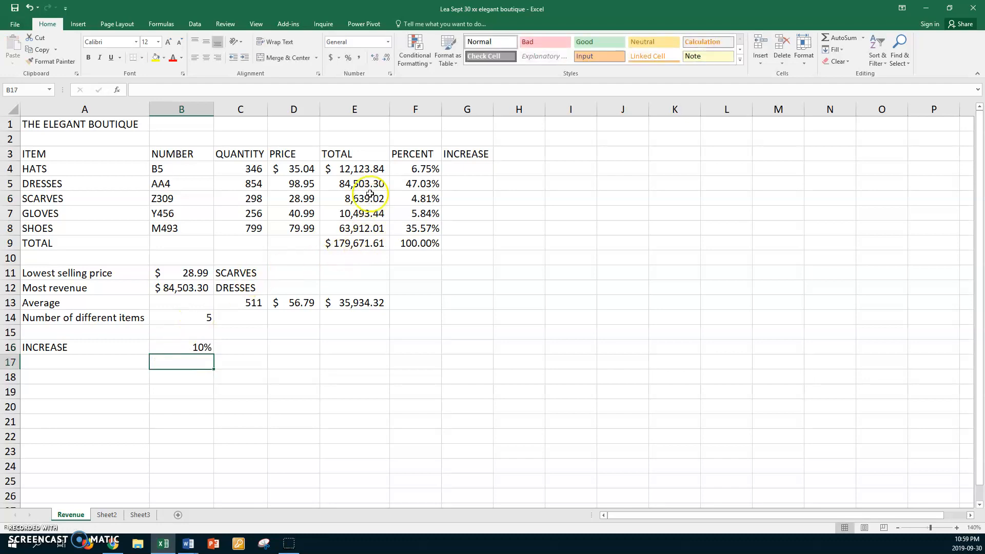
Calculate the HATS price increase in G4 with =D4*$B$16, using an absolute reference to the rate, and fill it down to G8
{"action": "left_click", "coordinate": [454, 166]}
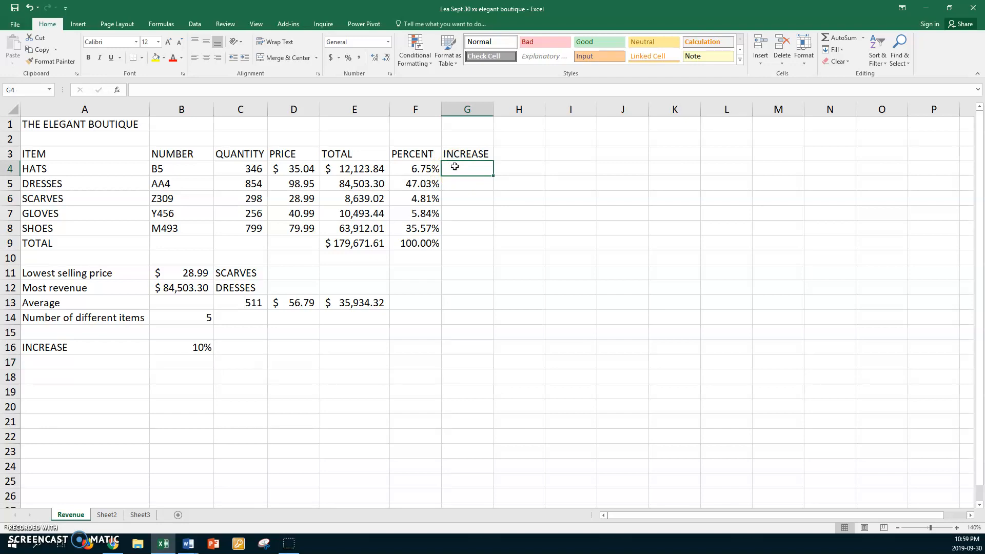
{"action": "type", "text": "="}
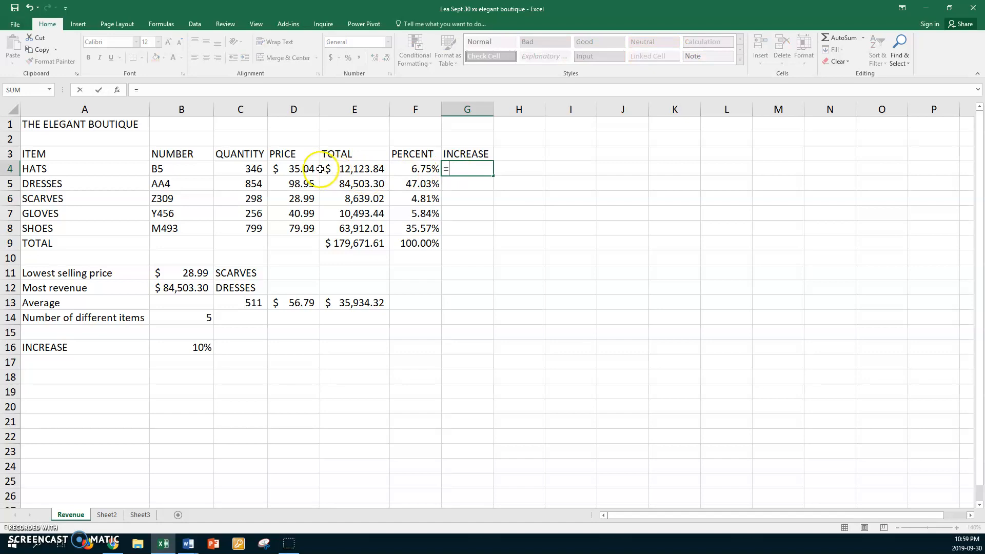
{"action": "left_click", "coordinate": [303, 167]}
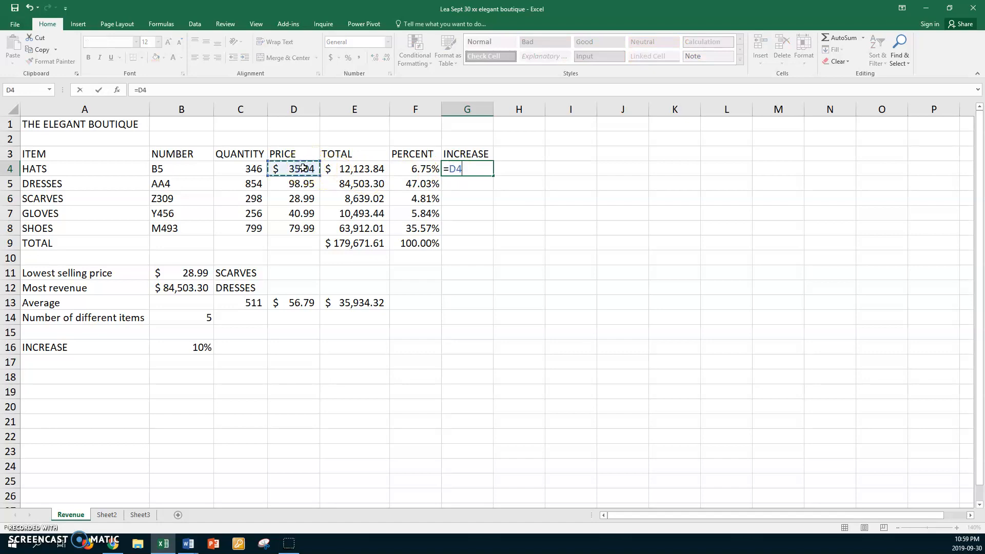
{"action": "type", "text": "*"}
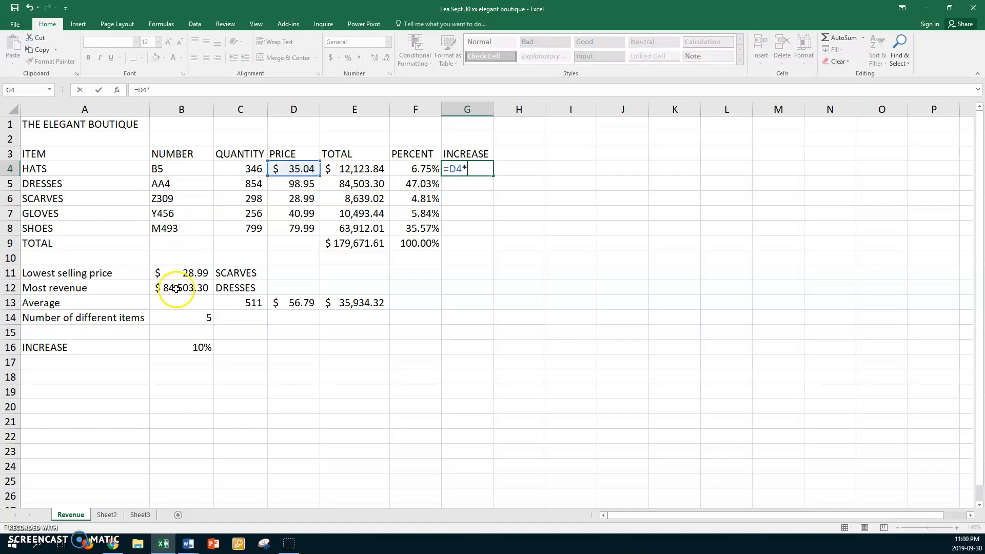
{"action": "left_click", "coordinate": [180, 345]}
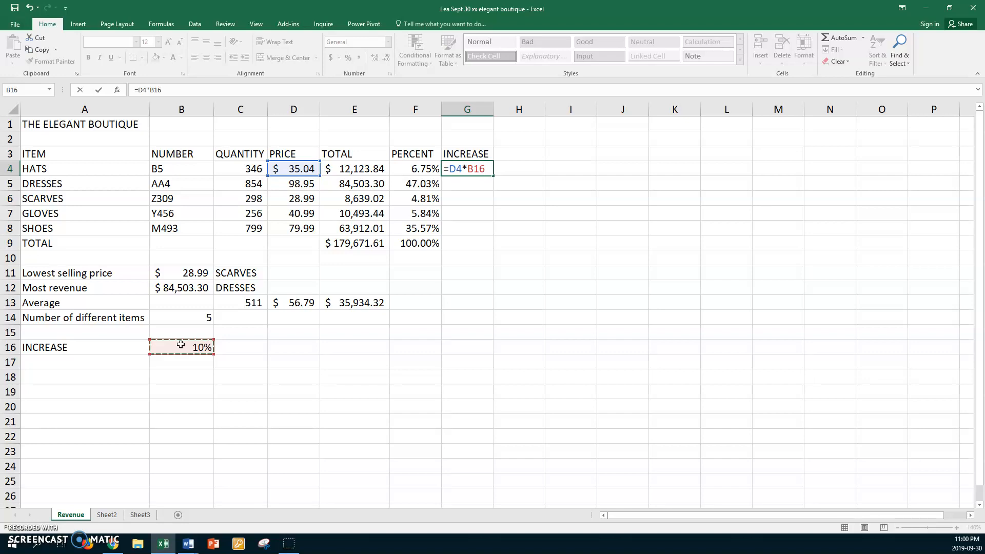
{"action": "key", "text": "F4"}
{"action": "key", "text": "Return"}
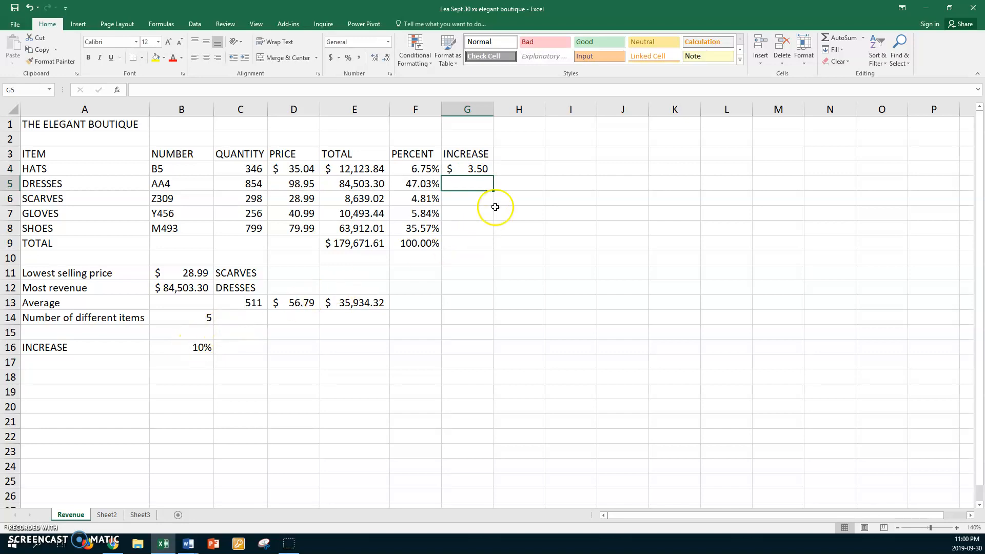
{"action": "left_click", "coordinate": [461, 168]}
{"action": "left_click_drag", "start_coordinate": [492, 175], "coordinate": [487, 234]}
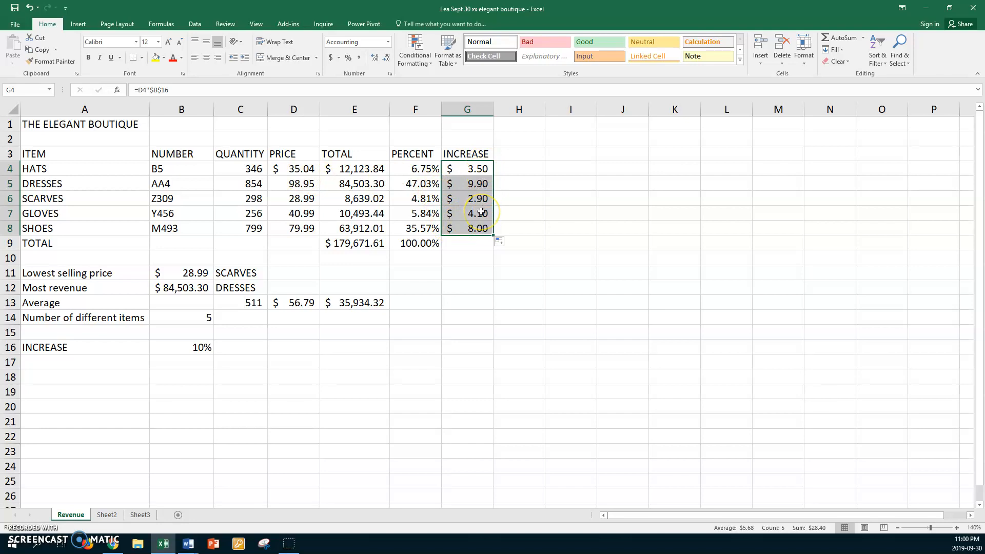
Add the column heading NEW PRICE in H3
{"action": "left_click", "coordinate": [511, 154]}
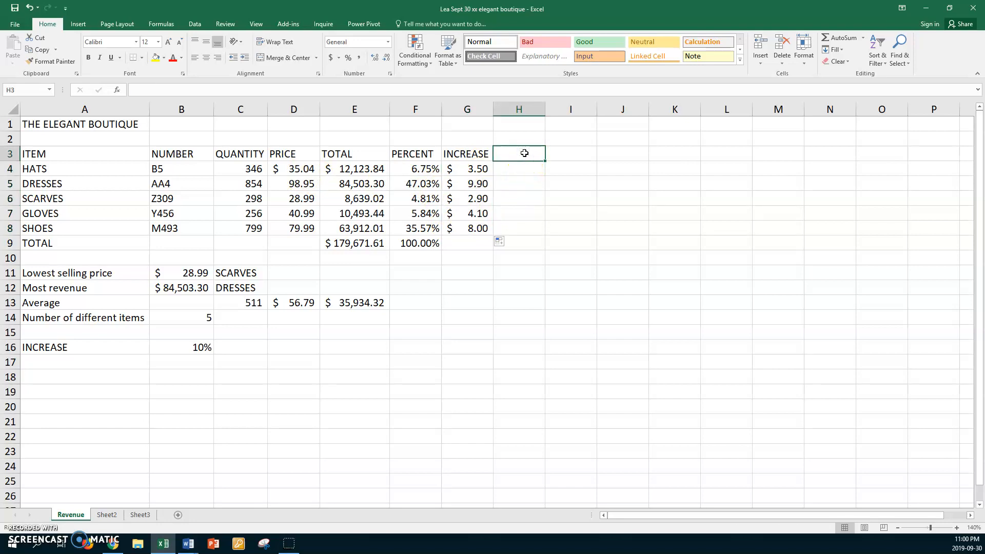
{"action": "type", "text": "NEW PRIC"}
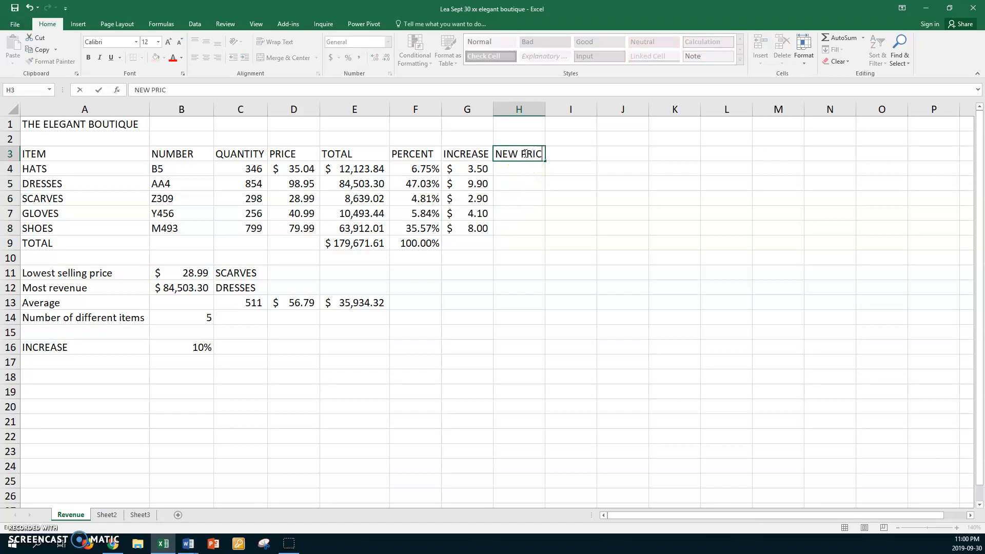
{"action": "type", "text": "E"}
{"action": "key", "text": "Return"}
Calculate the new HATS price in H4 with =SUM(D4,G4) and fill the formula down to H8
{"action": "left_click", "coordinate": [516, 167]}
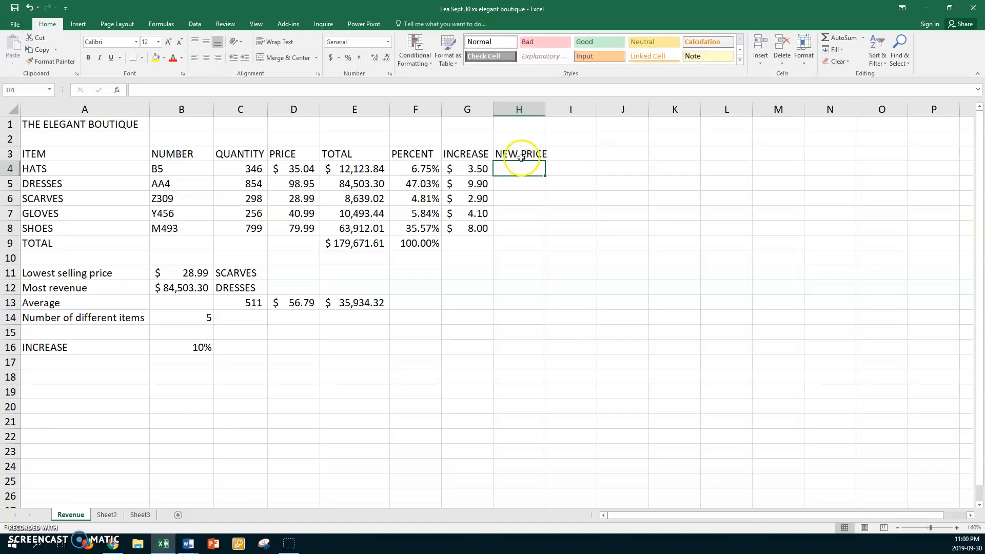
{"action": "type", "text": "="}
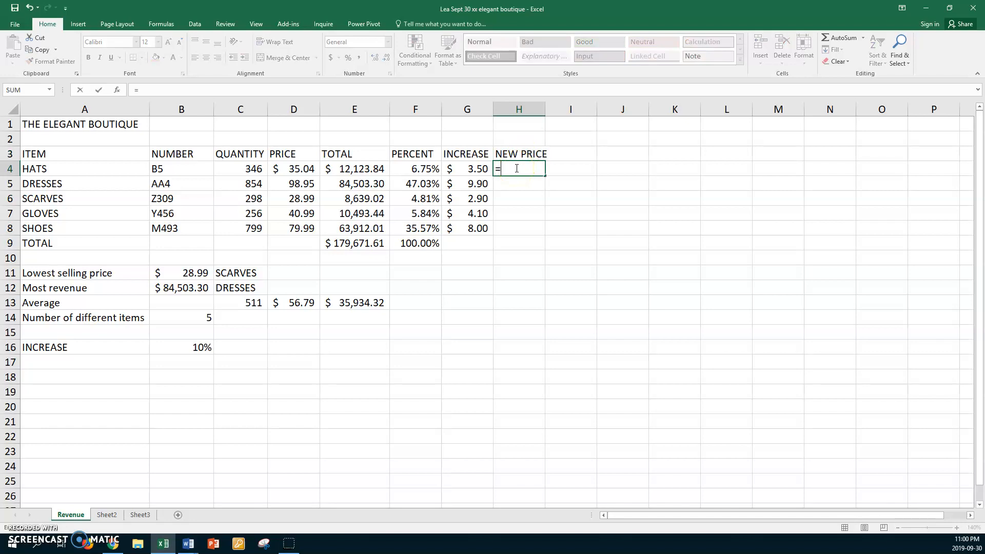
{"action": "type", "text": "SUM("}
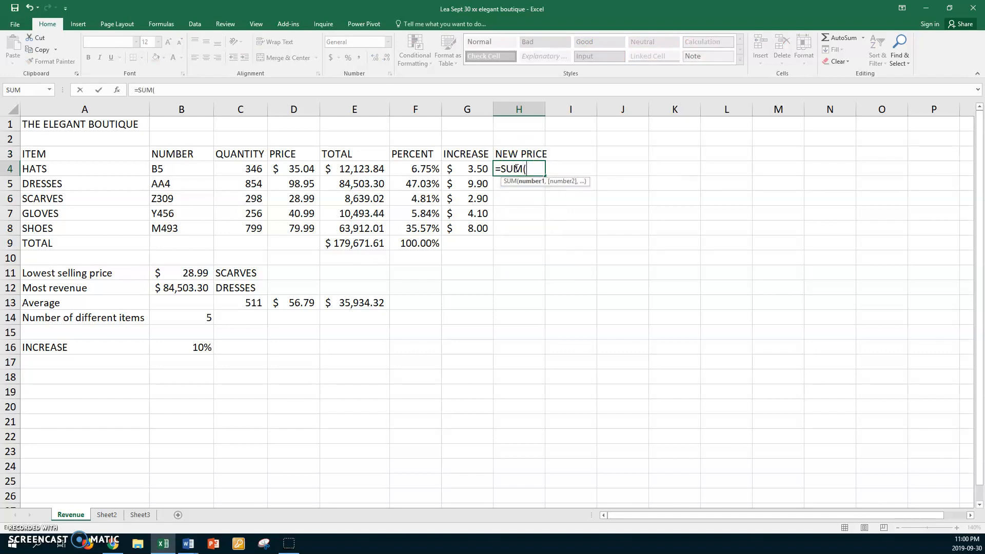
{"action": "left_click", "coordinate": [302, 169]}
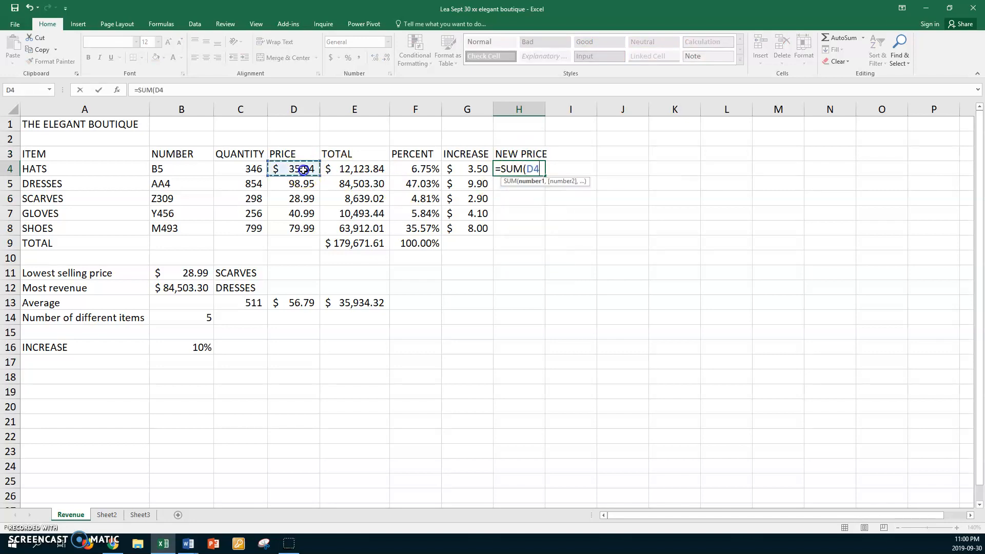
{"action": "type", "text": ","}
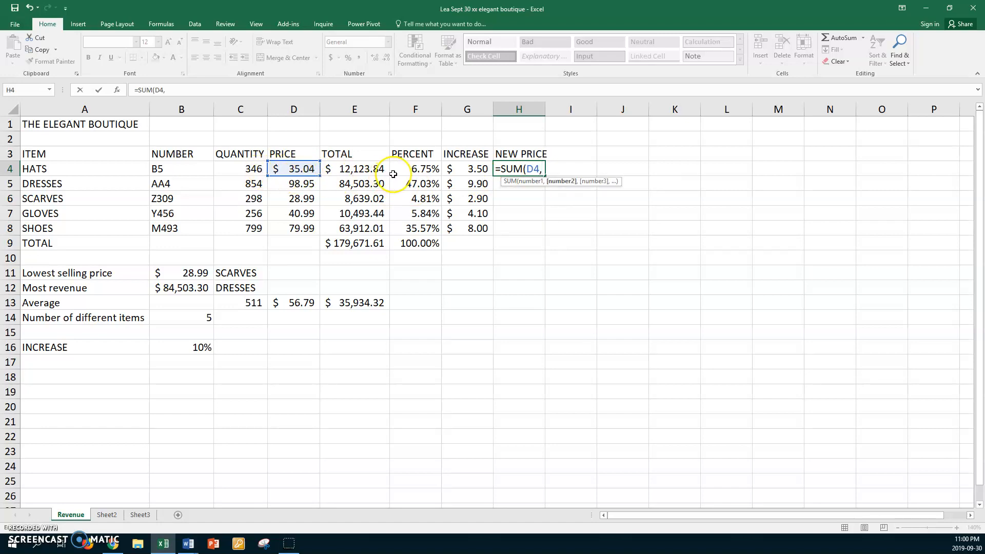
{"action": "left_click", "coordinate": [467, 166]}
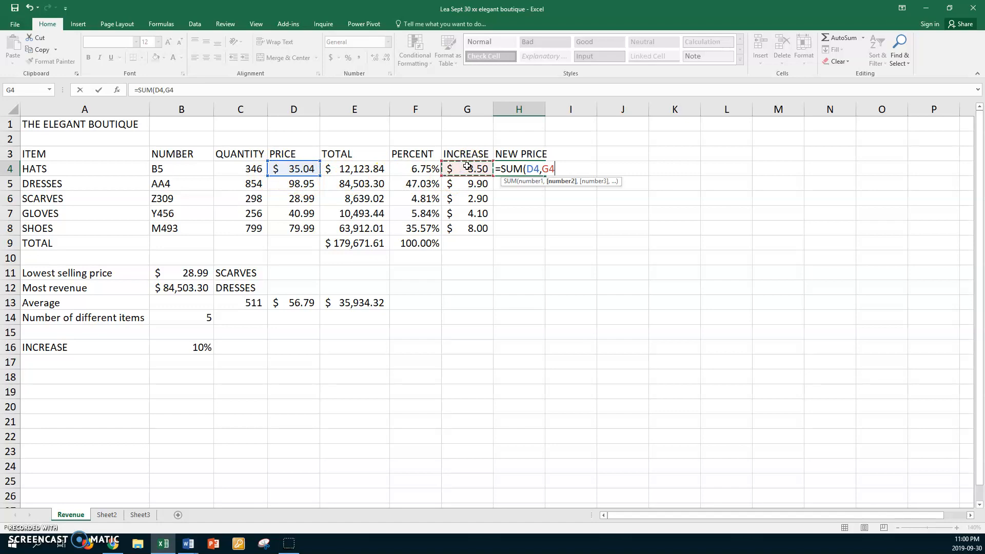
{"action": "key", "text": "Return"}
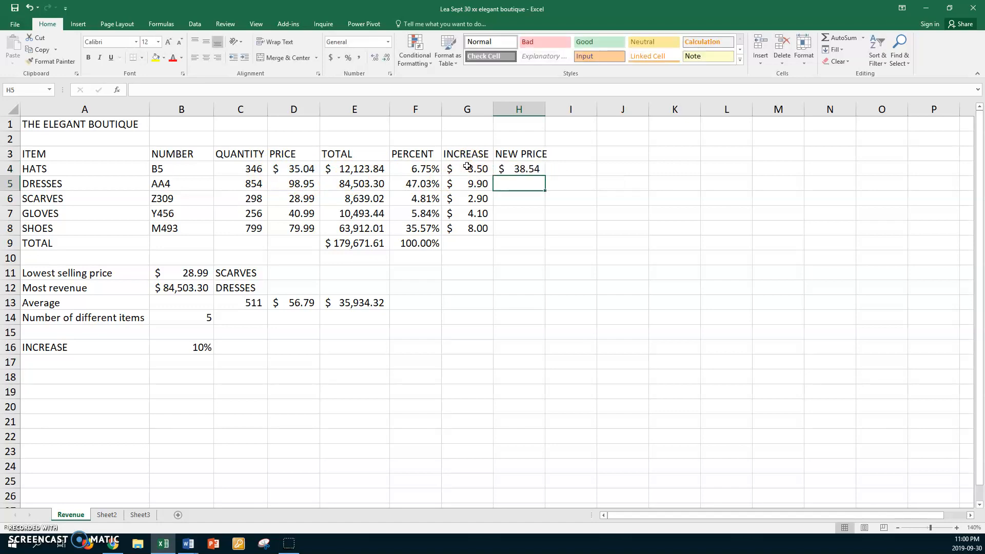
{"action": "left_click", "coordinate": [518, 168]}
{"action": "left_click_drag", "start_coordinate": [543, 177], "coordinate": [543, 231]}
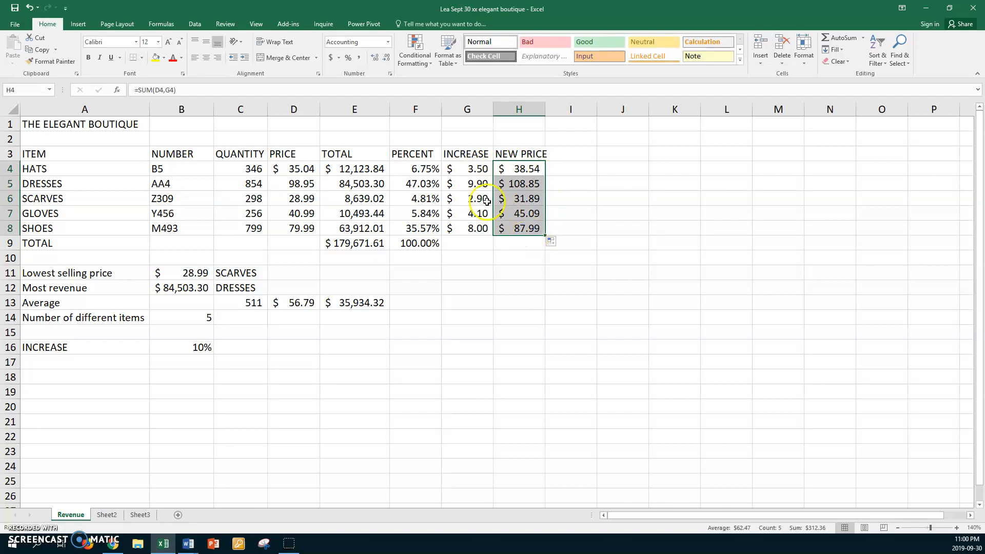
Copy the number format of the DRESSES price in D5 onto G5:H8 with Format Painter
{"action": "left_click", "coordinate": [300, 184]}
{"action": "left_click", "coordinate": [49, 61]}
{"action": "mouse_move", "coordinate": [460, 183]}
{"action": "left_mouse_down"}
{"action": "mouse_move", "coordinate": [503, 197]}
{"action": "mouse_move", "coordinate": [512, 221]}
{"action": "left_mouse_up"}
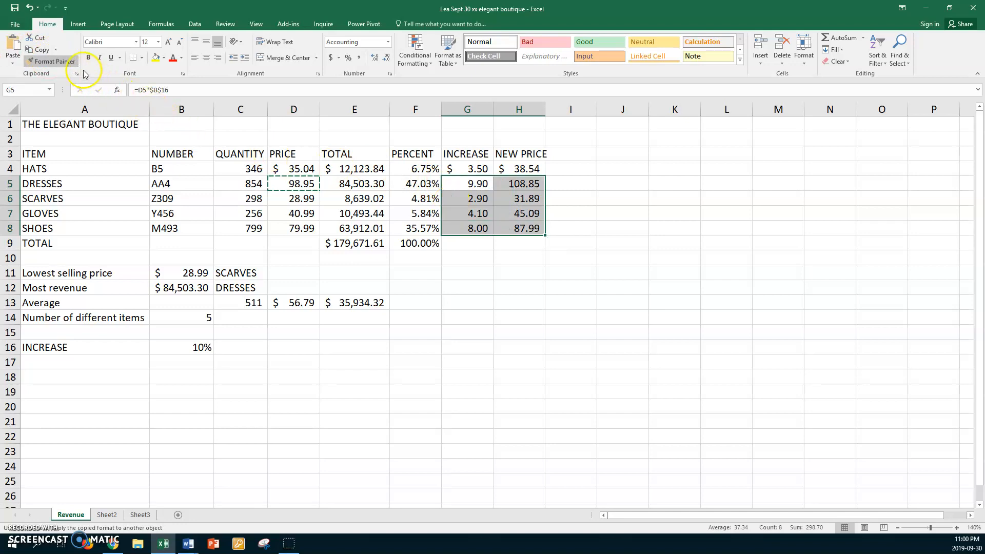
{"action": "left_click", "coordinate": [52, 61]}
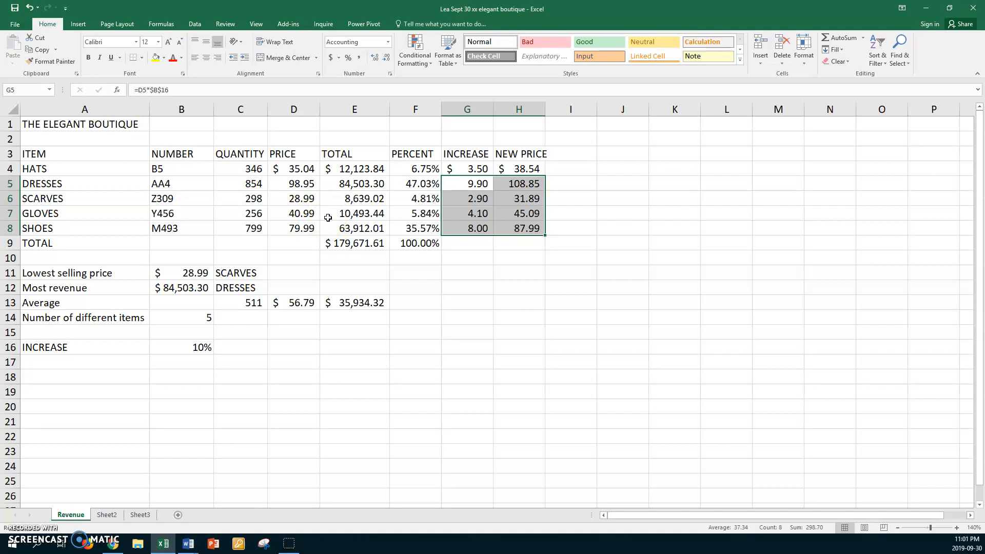
Merge and center the title THE ELEGANT BOUTIQUE across A1:H1, and middle-align it vertically in a taller row 1
{"action": "left_click", "coordinate": [72, 125]}
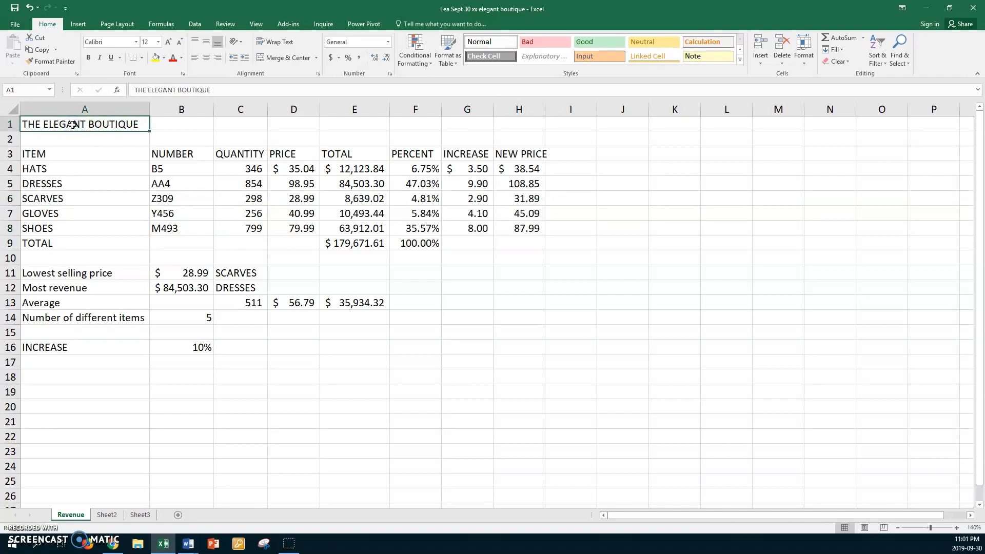
{"action": "left_click", "coordinate": [509, 120], "text": "shift"}
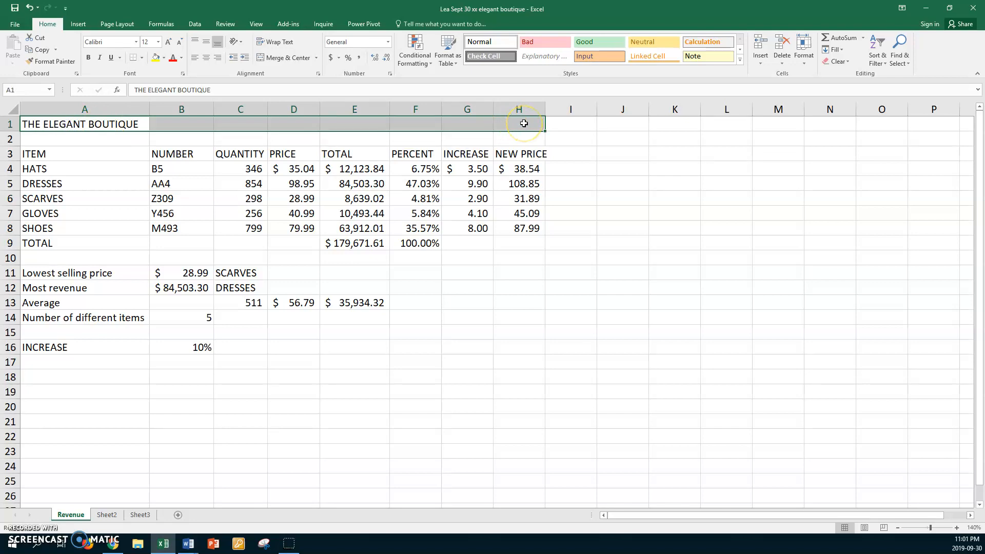
{"action": "left_click", "coordinate": [288, 57]}
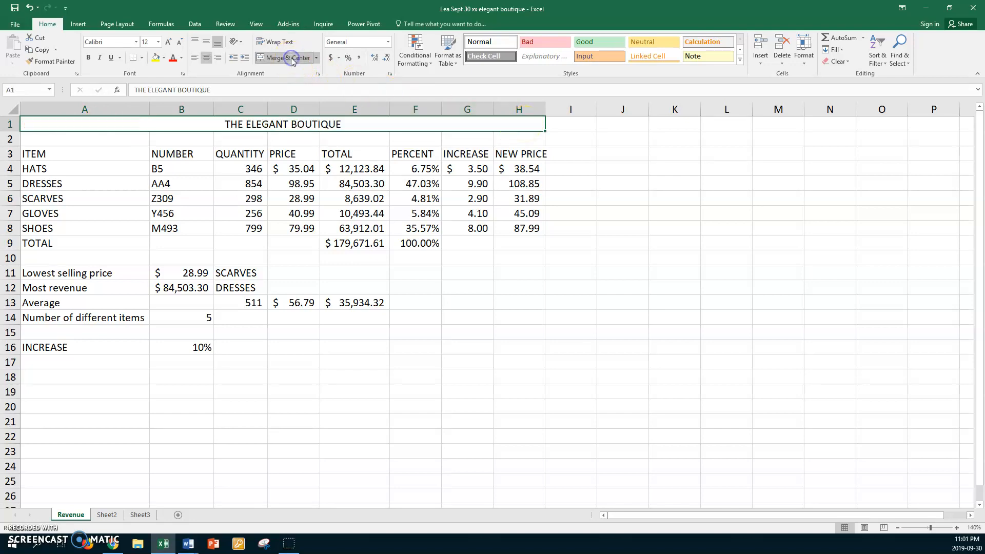
{"action": "left_click_drag", "start_coordinate": [11, 132], "coordinate": [9, 153]}
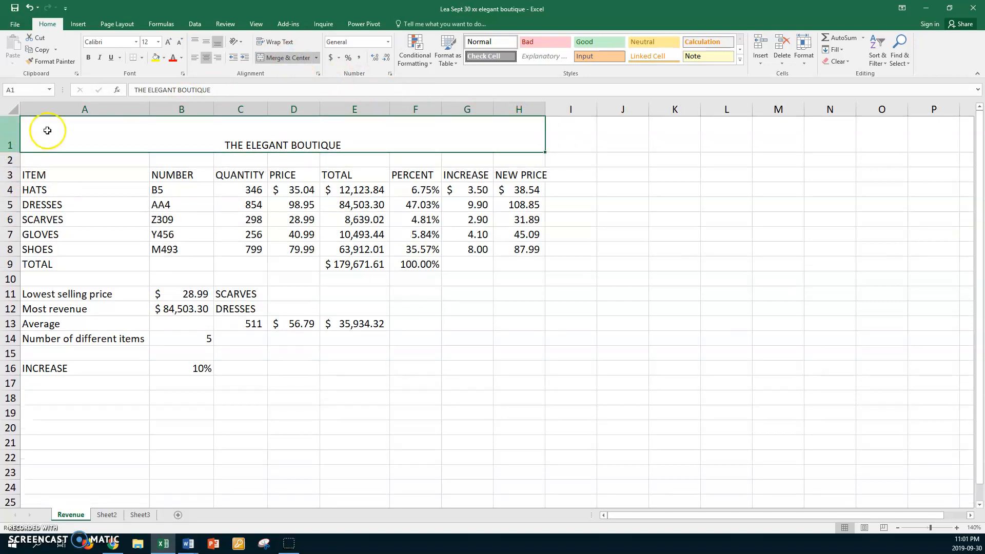
{"action": "left_click", "coordinate": [205, 42]}
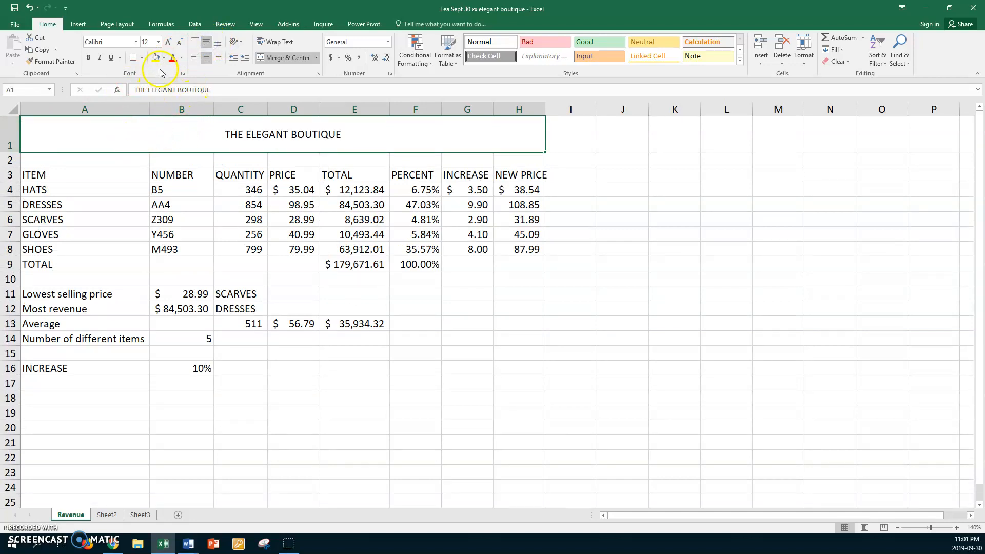
Format the merged title with a yellow fill and red, bold, italic text at font size 20
{"action": "left_click", "coordinate": [156, 58]}
{"action": "left_click", "coordinate": [173, 57]}
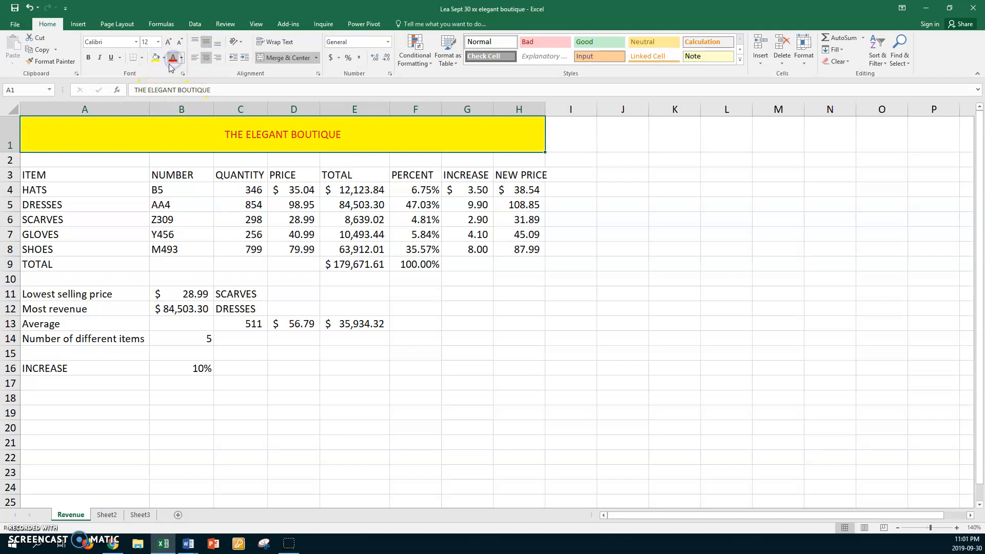
{"action": "left_click", "coordinate": [158, 42]}
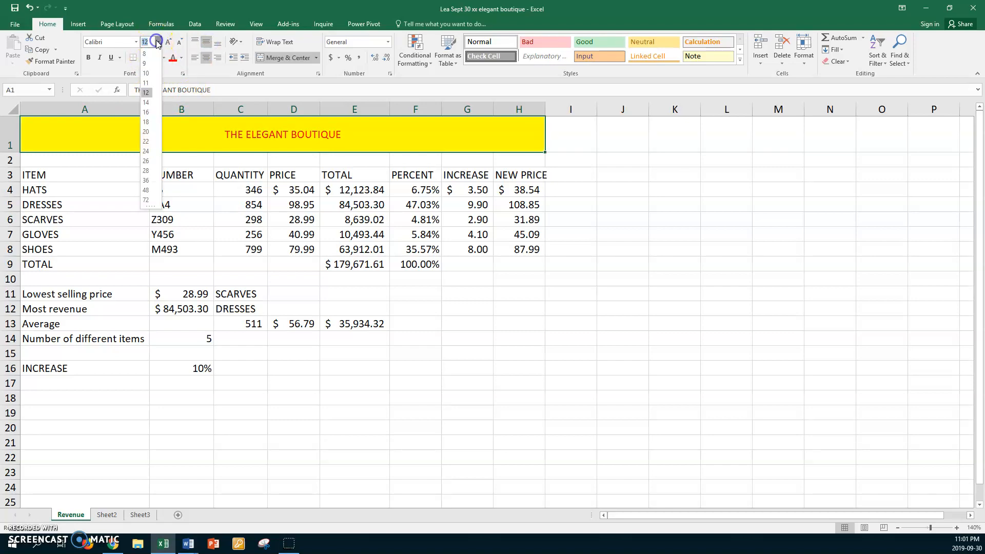
{"action": "left_click", "coordinate": [146, 132]}
{"action": "left_click", "coordinate": [88, 58]}
{"action": "left_click", "coordinate": [102, 57]}
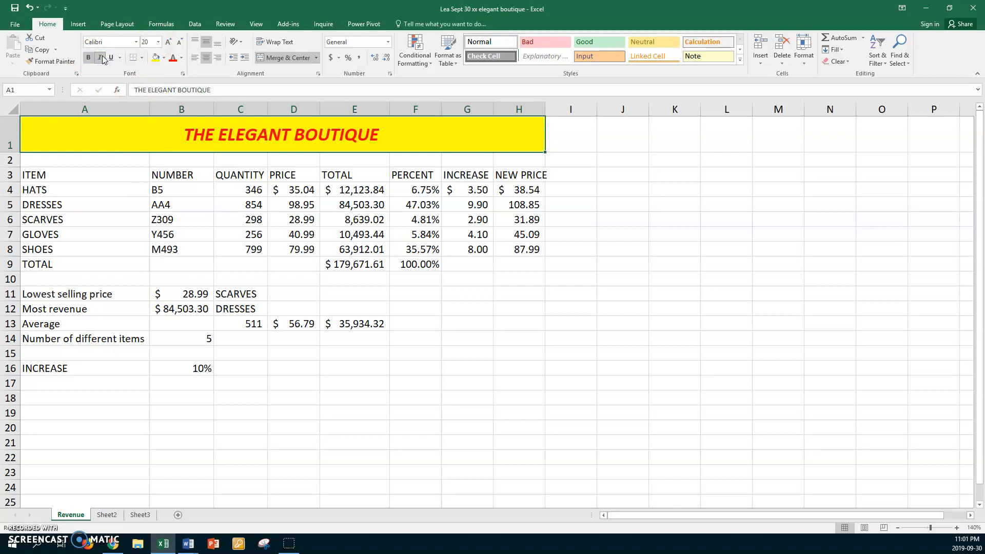